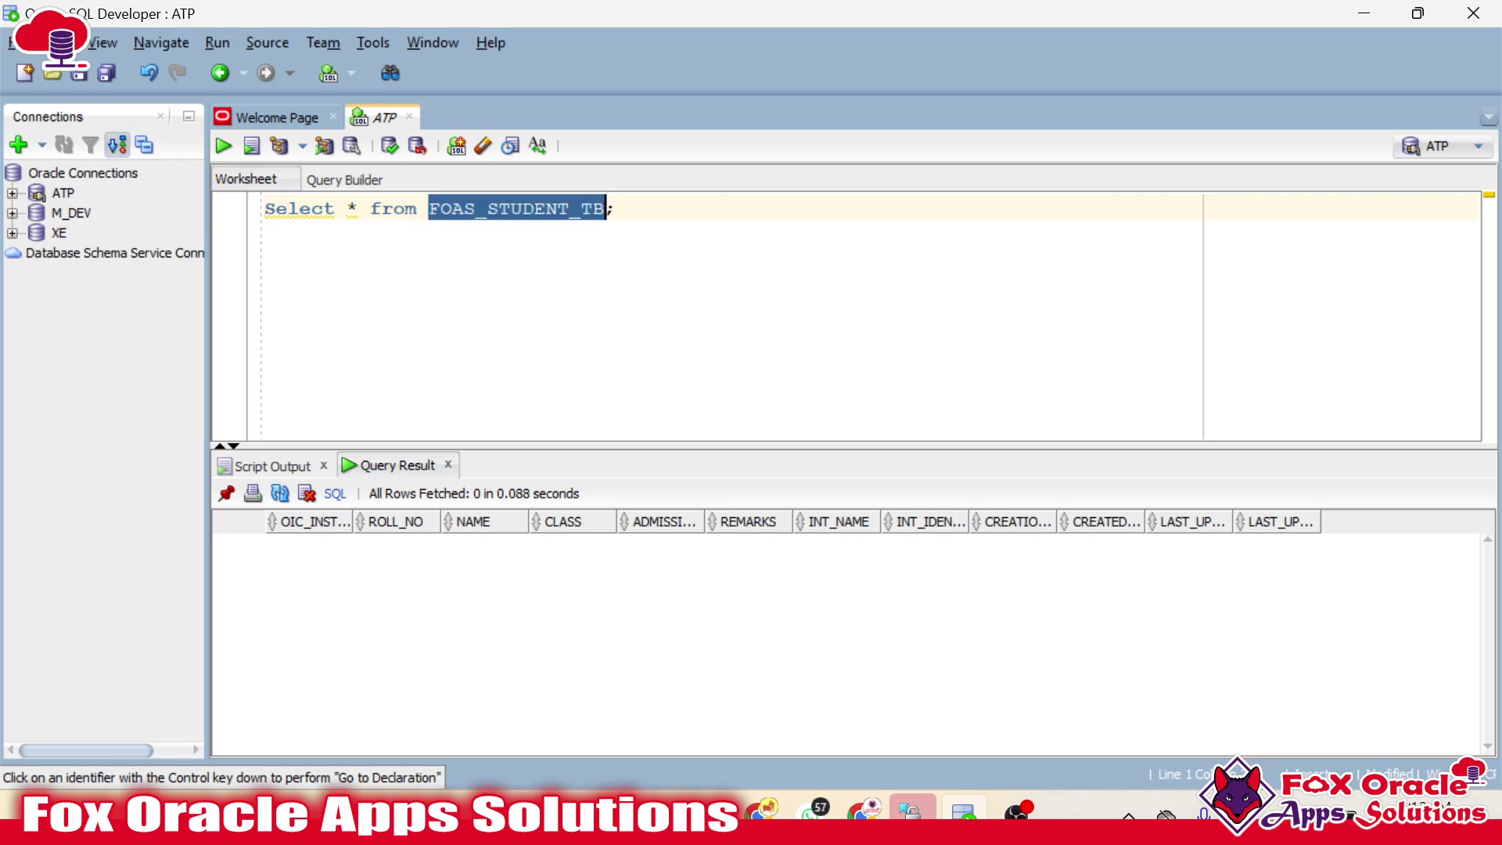
Run the query selecting all rows from the FOAS_STUDENT_TB table on the ATP connection
click(571, 208)
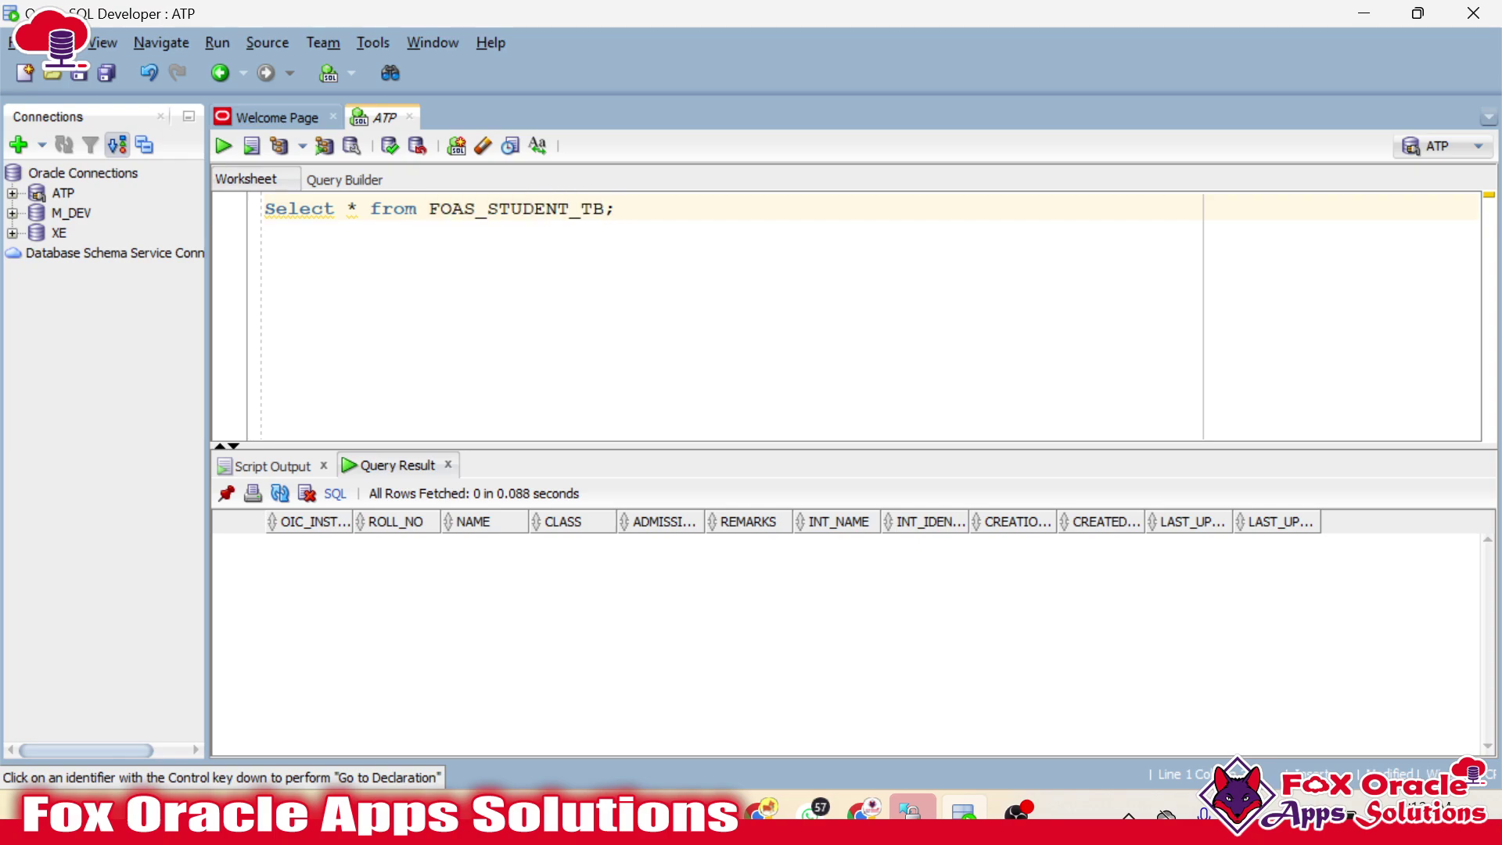
key(ctrl+Return)
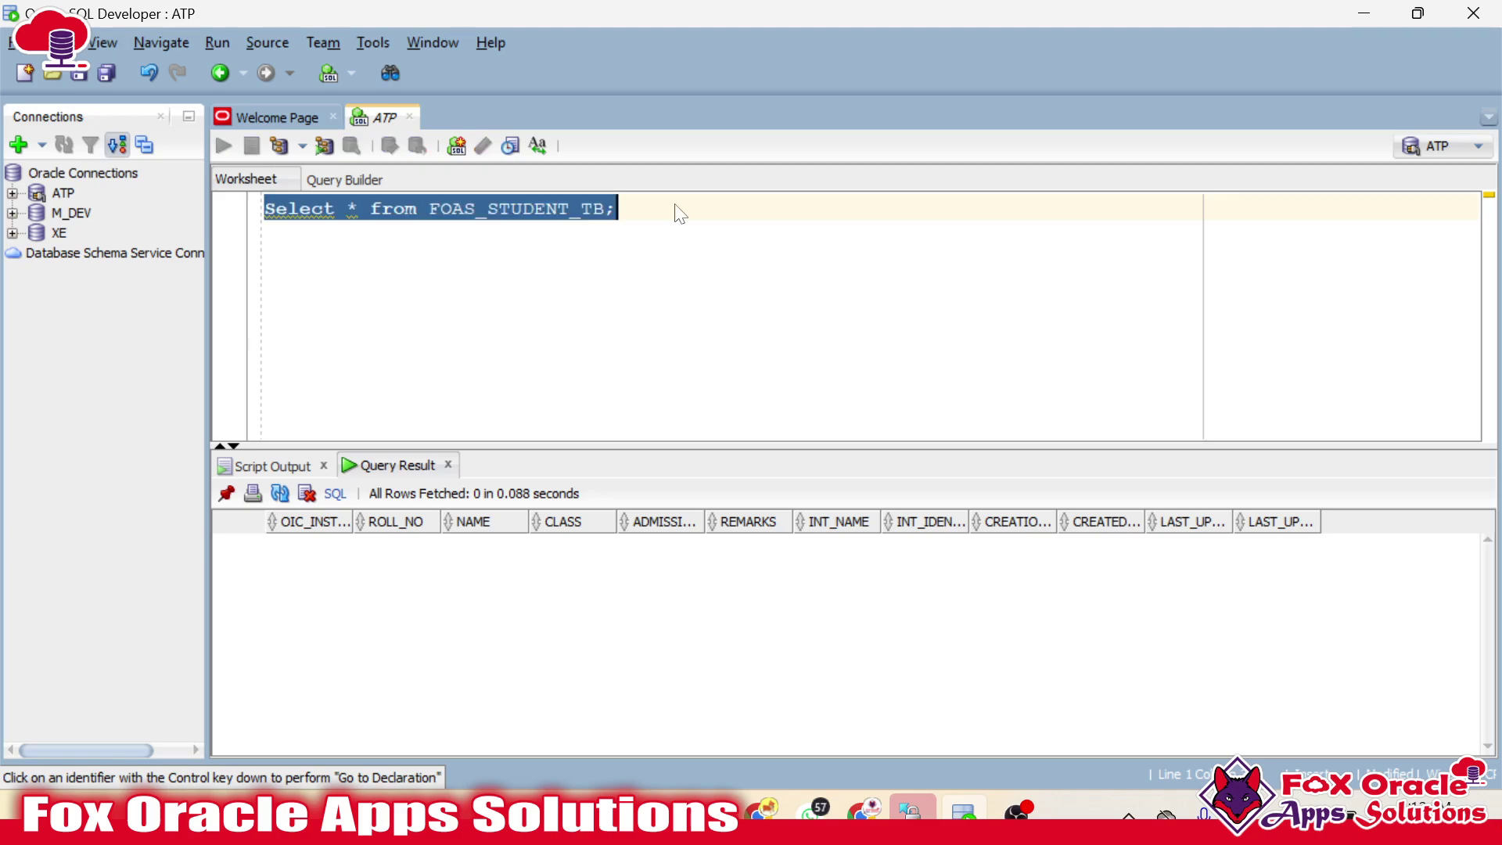
drag(429, 208, 607, 208)
click(608, 208)
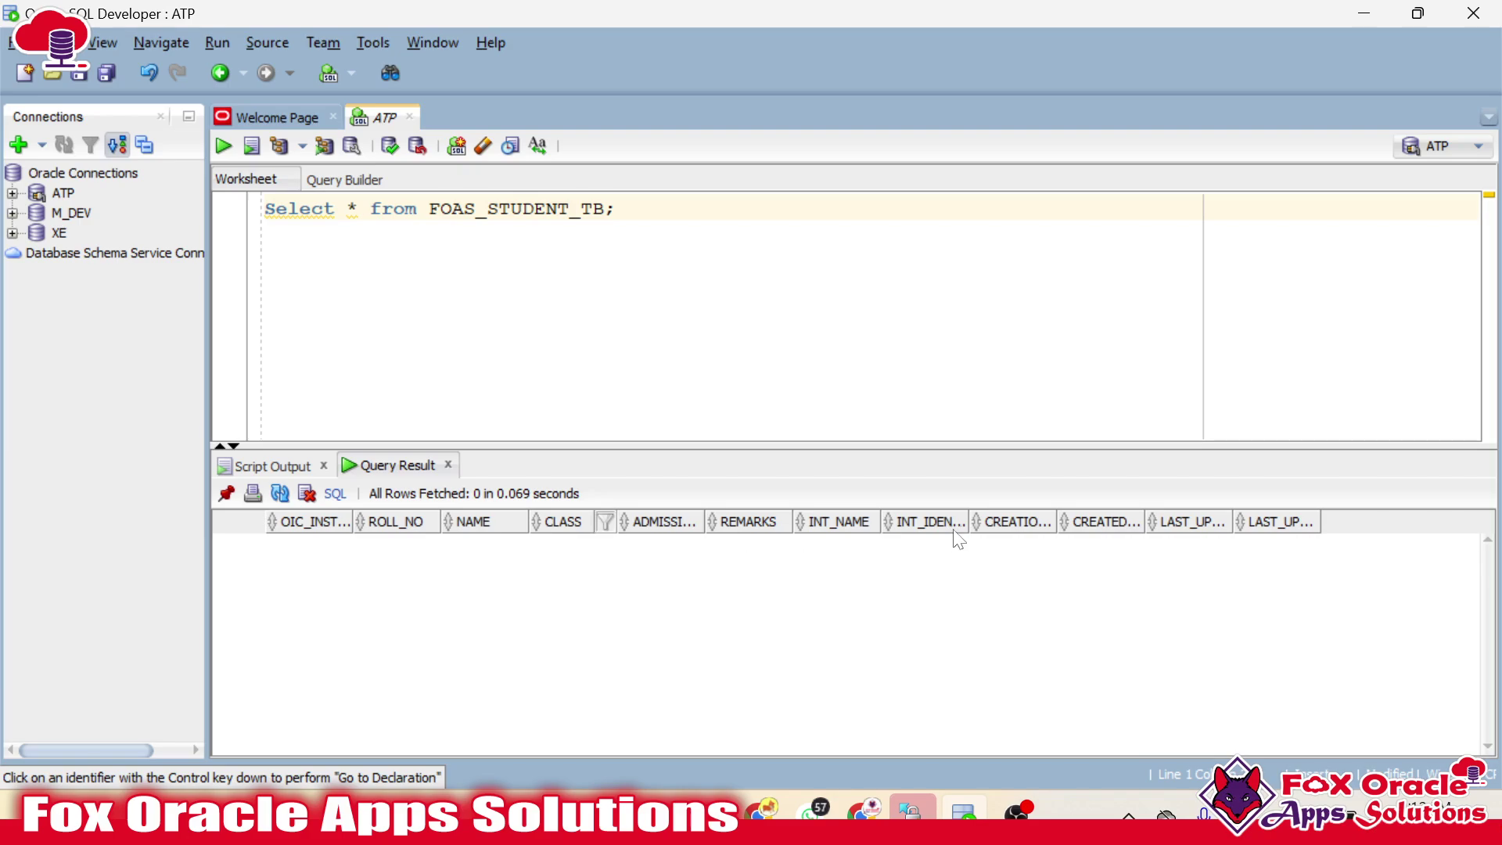
Switch to WinSCP and inspect the contents of StudentSampleFile.csv in /OIC_PROD/EMP, closing the file when done
click(931, 814)
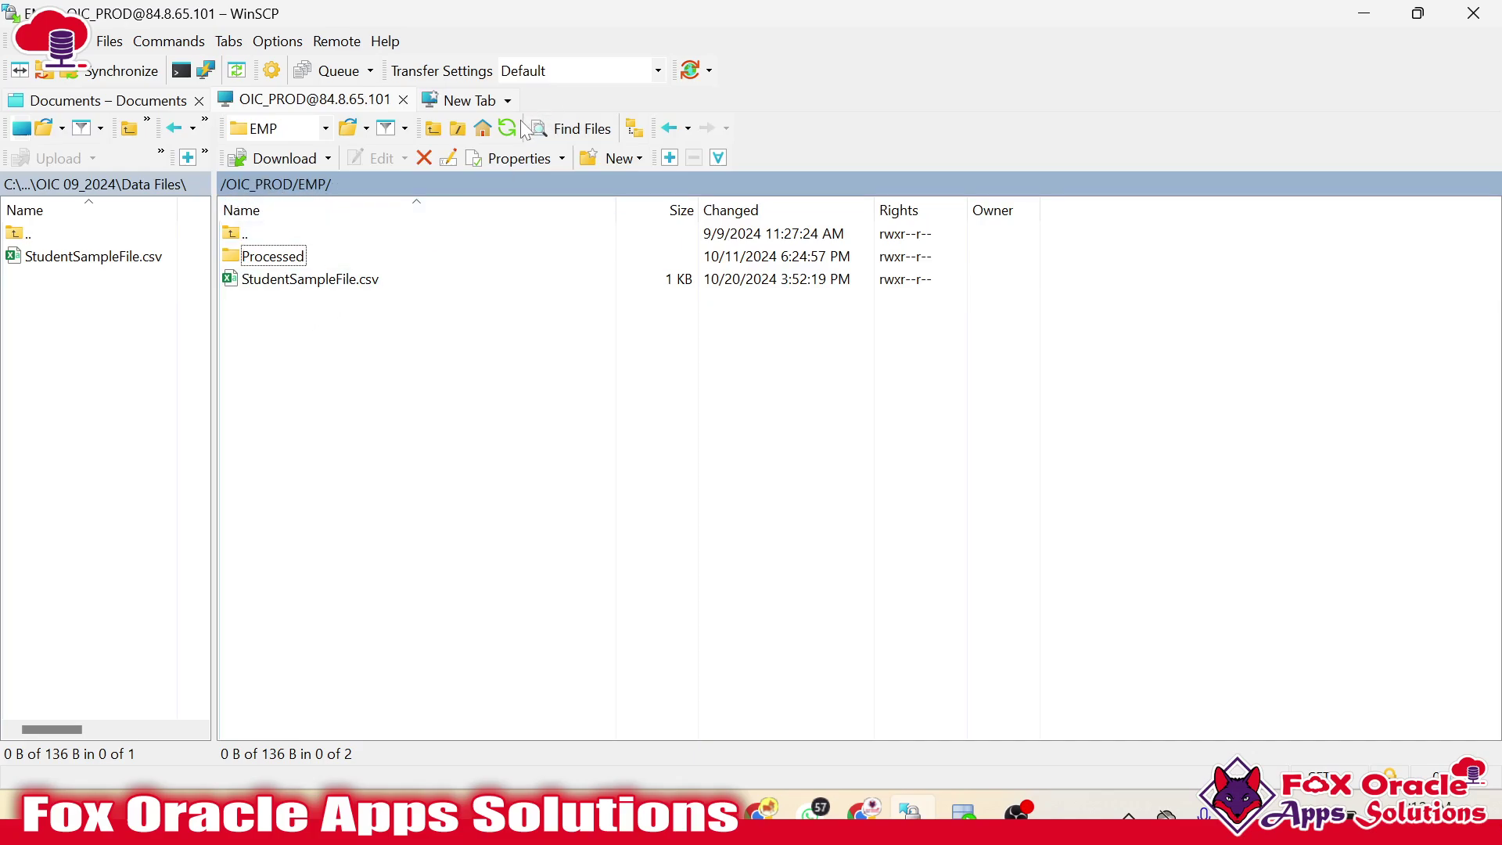
click(325, 282)
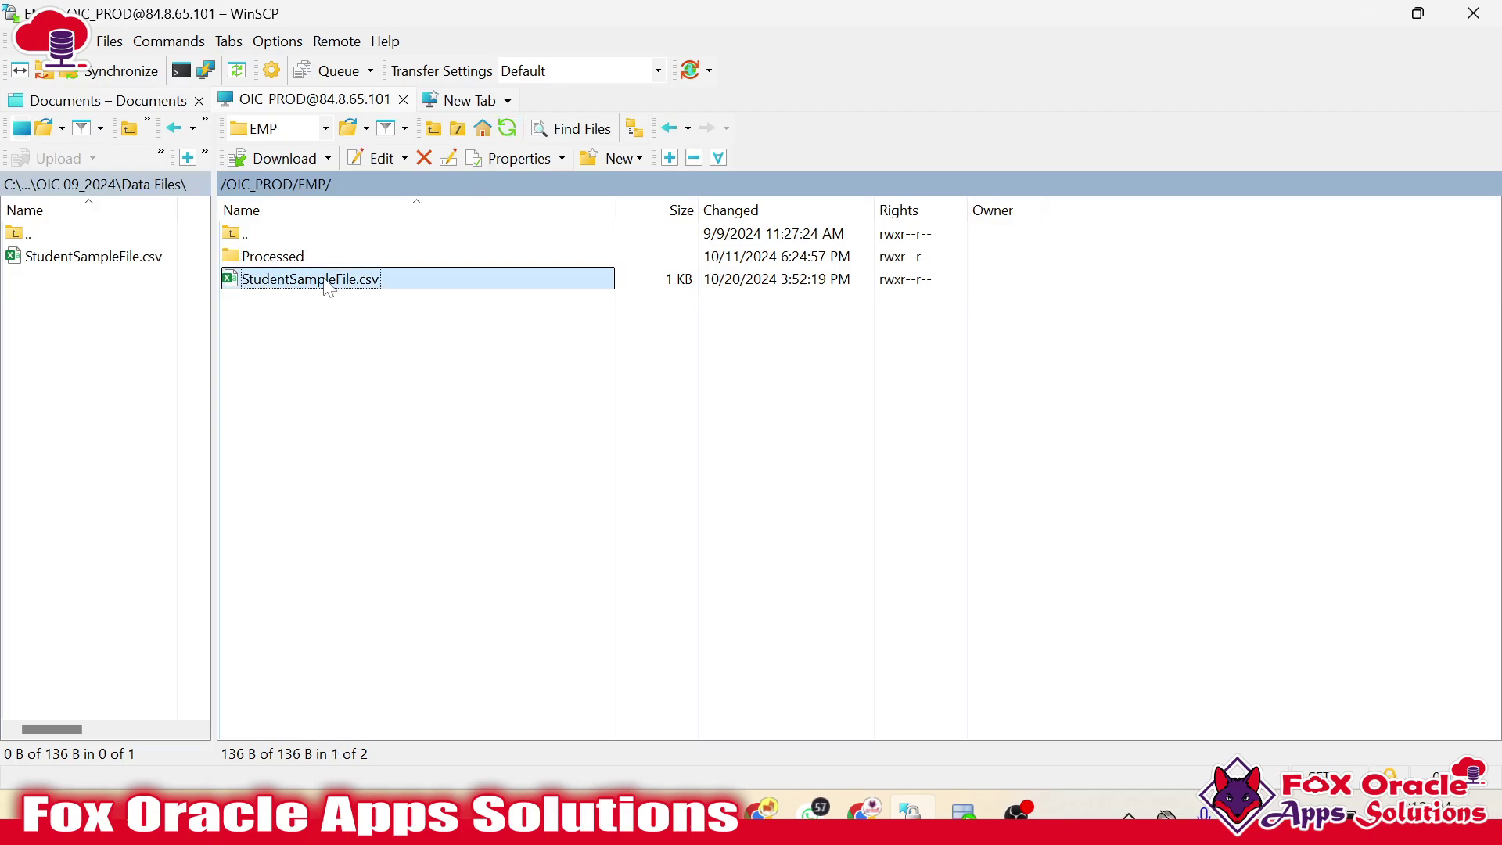
right_click(329, 283)
key(Escape)
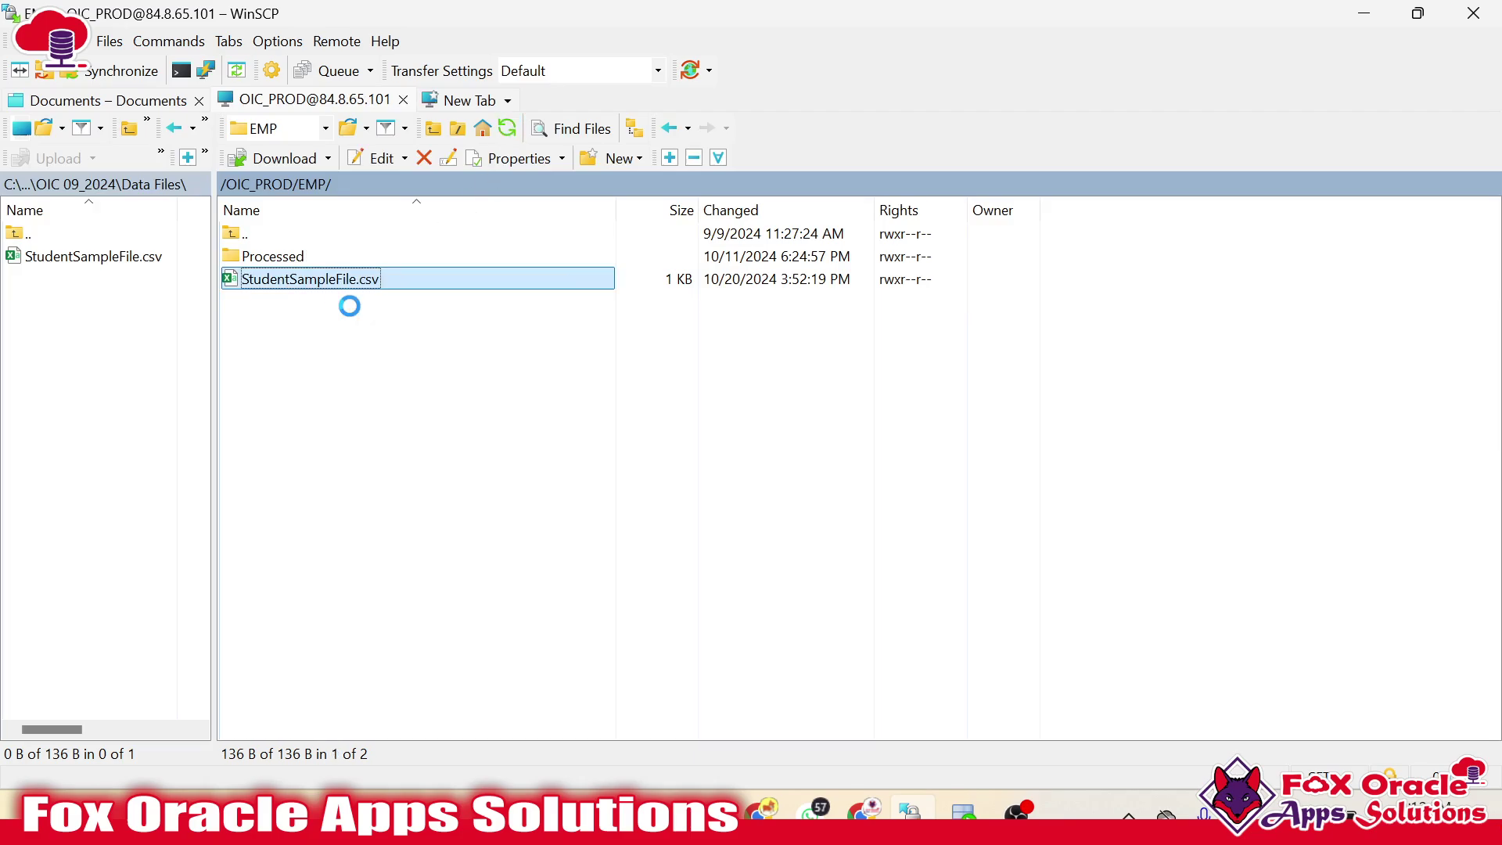
double_click(502, 272)
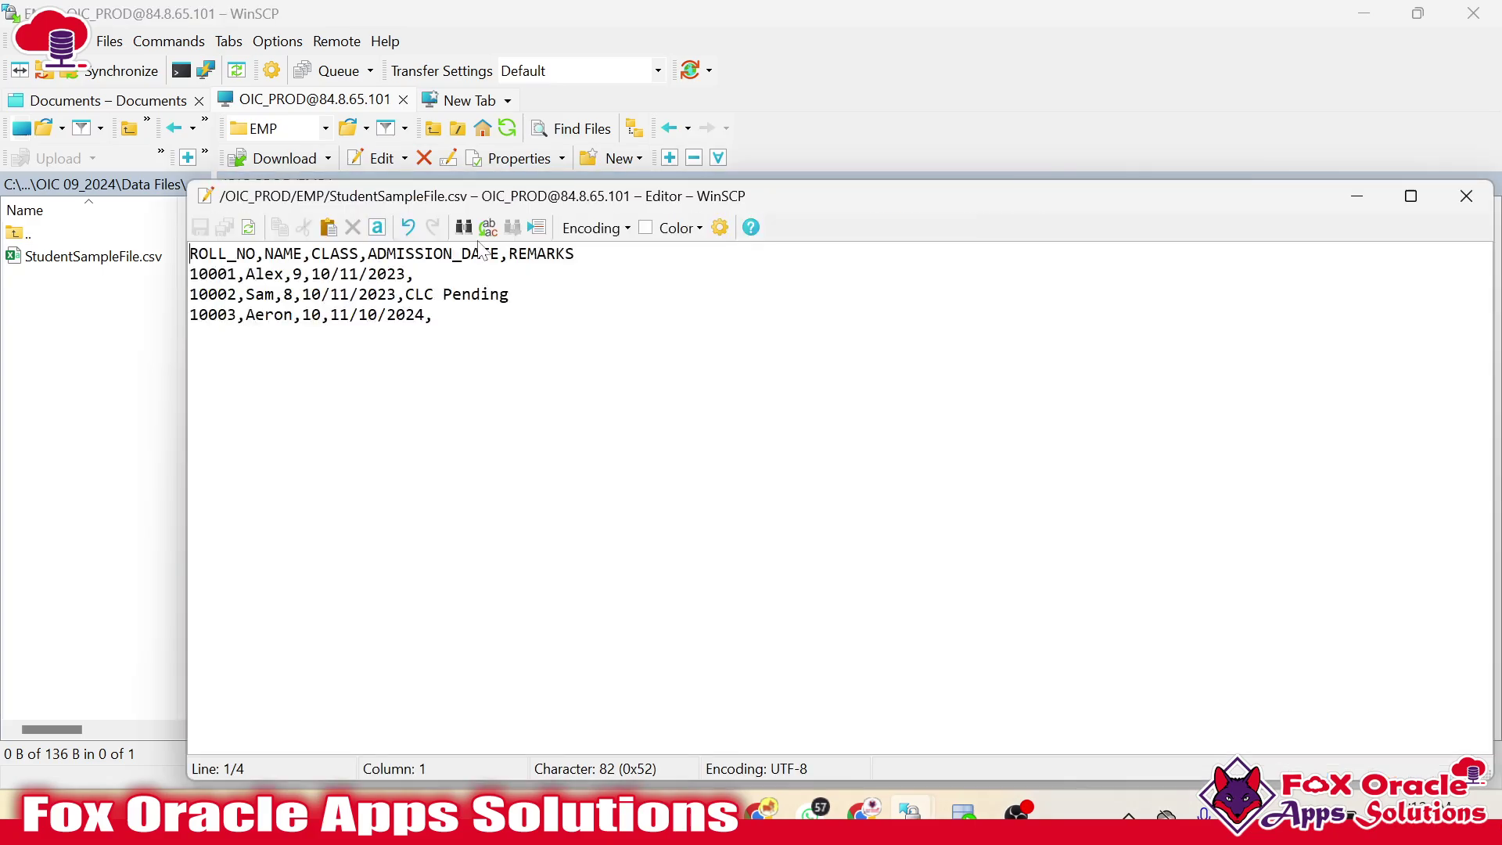
drag(536, 193, 533, 262)
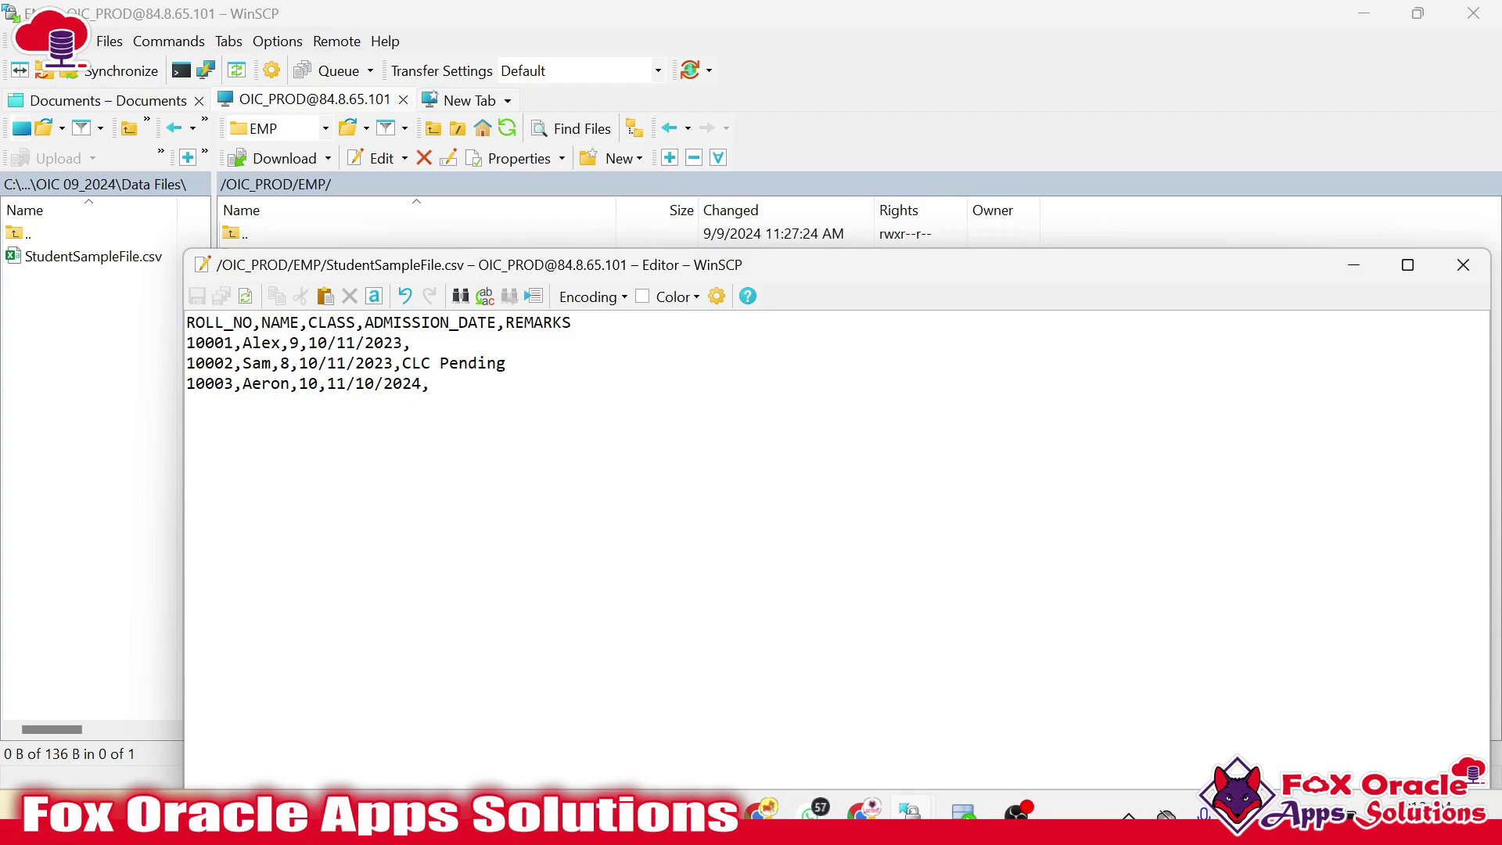
drag(578, 267, 594, 241)
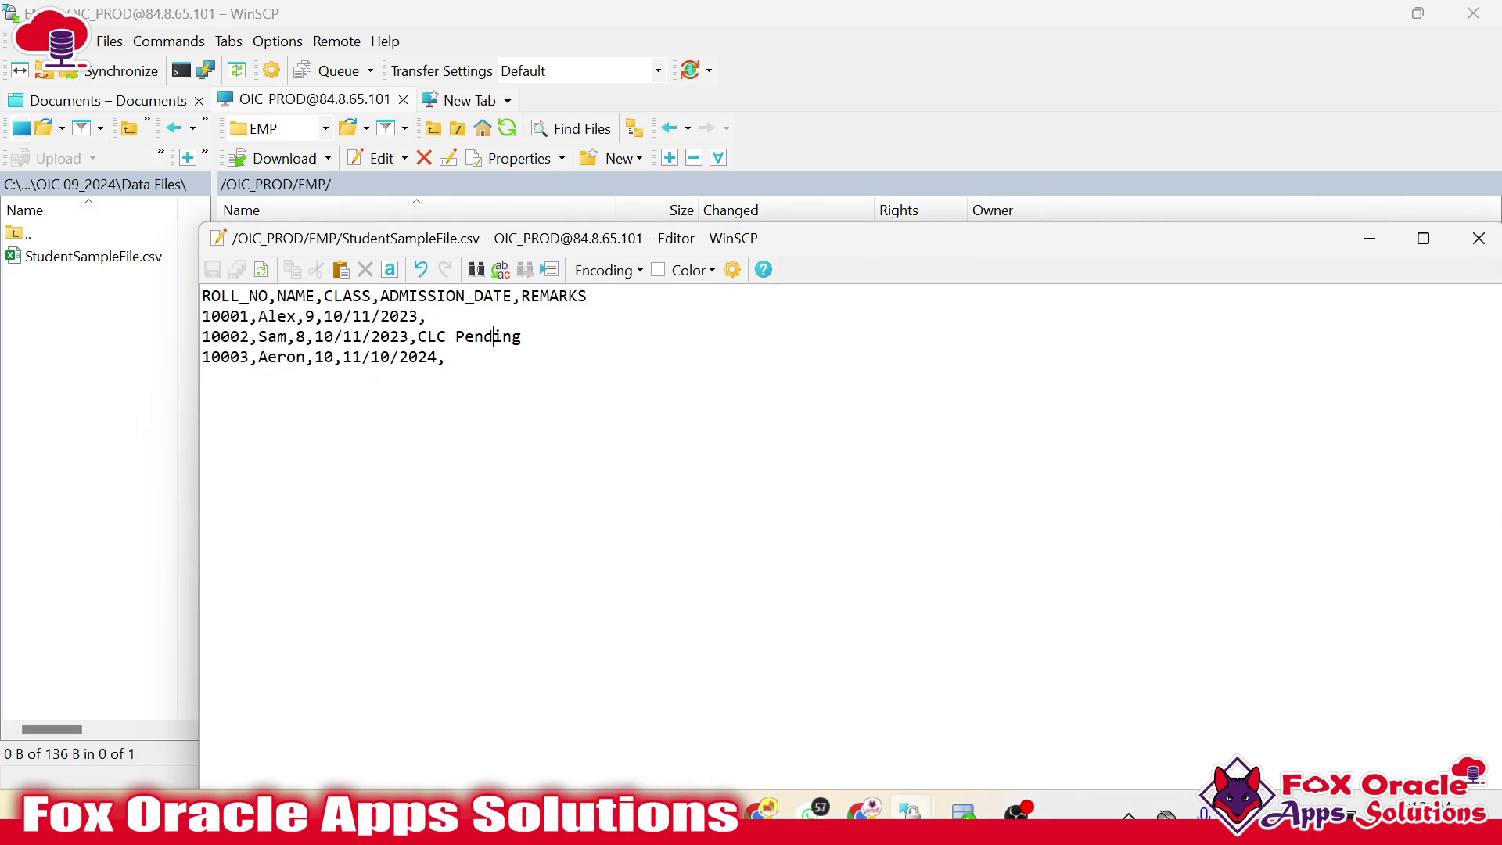
drag(1080, 258, 955, 217)
click(1479, 238)
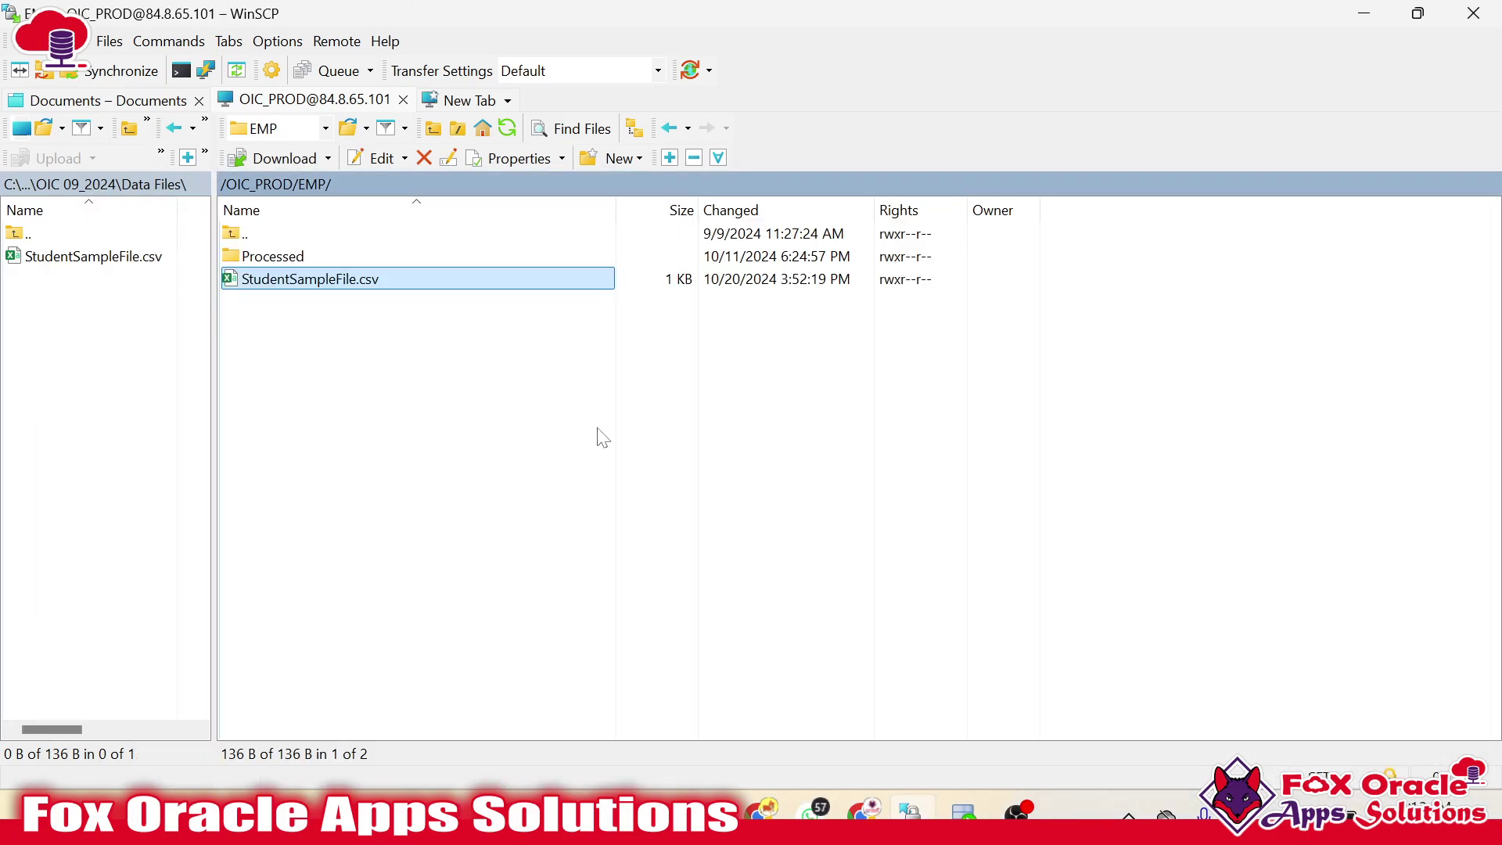
Switch to Oracle Integration in the browser and open the FOAS_INT001_IN_STUDNET_DETAILS integration for viewing
key(alt+Tab)
key(alt+Tab)
key(alt+Tab)
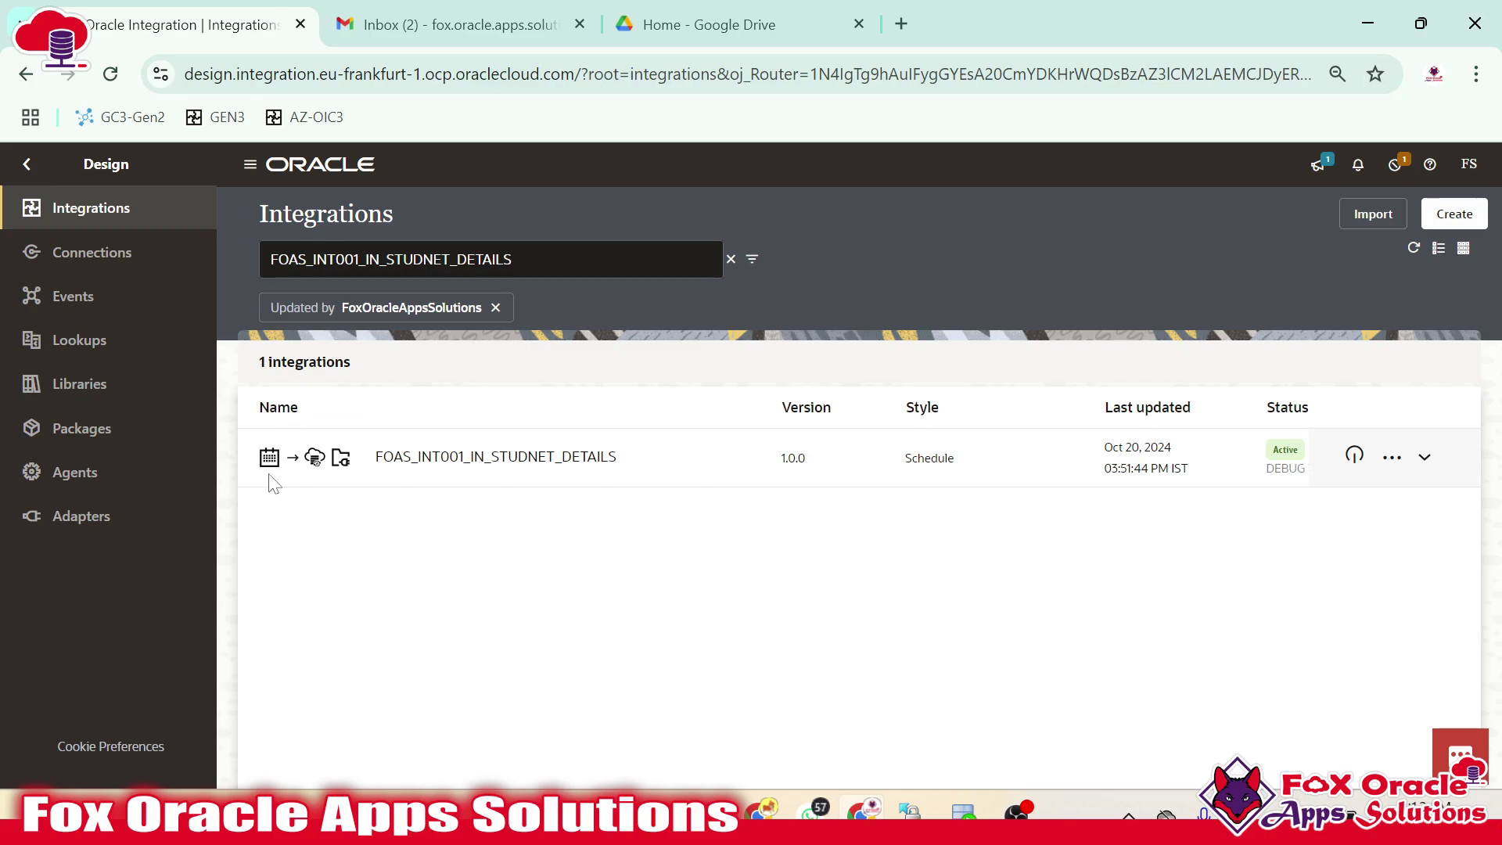
click(550, 467)
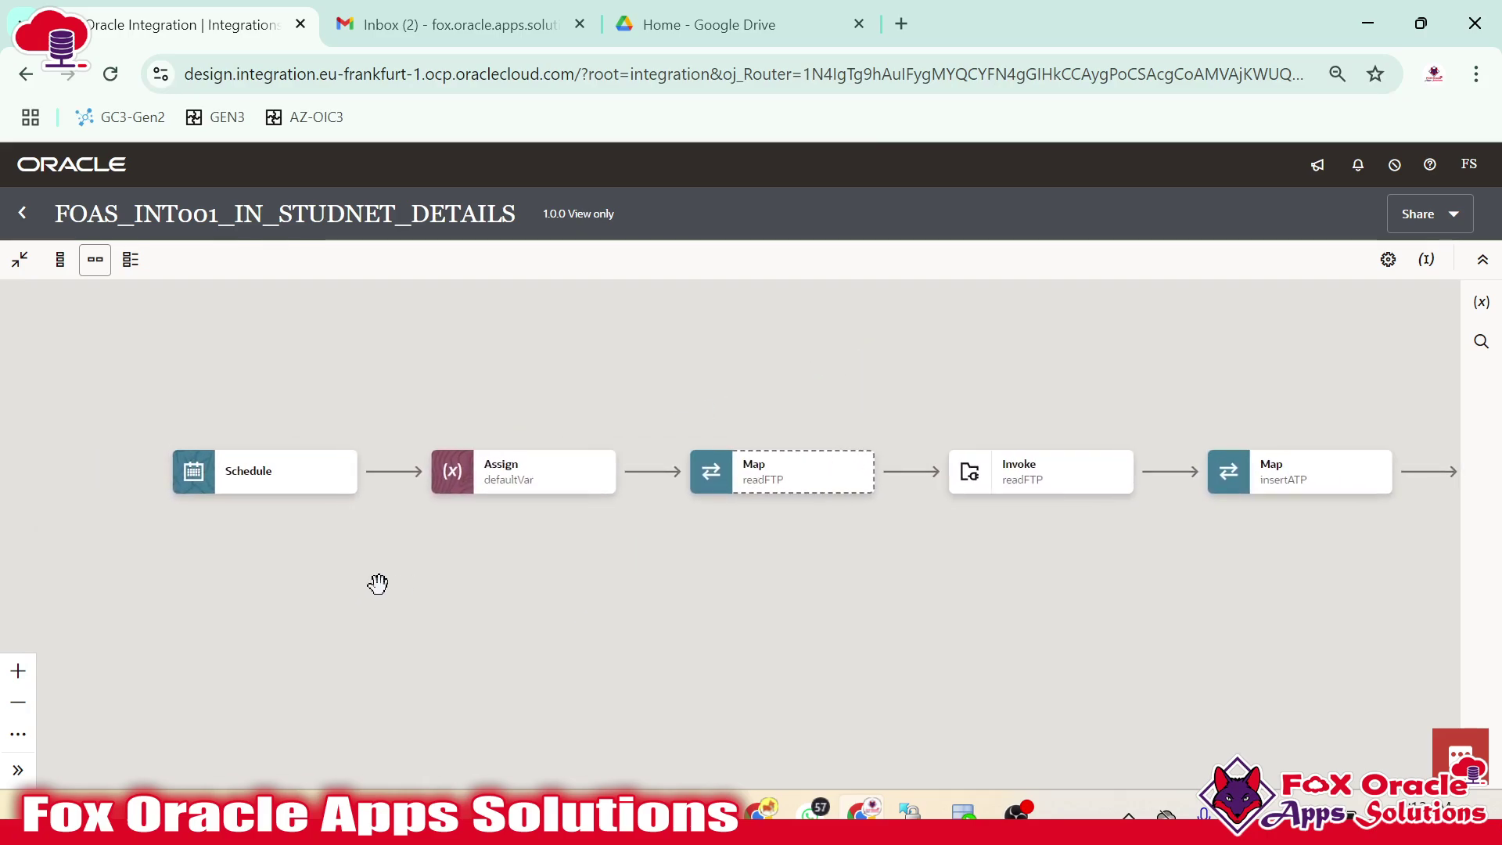
Review the integration flow from the schedule through the readFTP, insertATP, notification and archiveFTP actions, and return to the integrations list
click(266, 491)
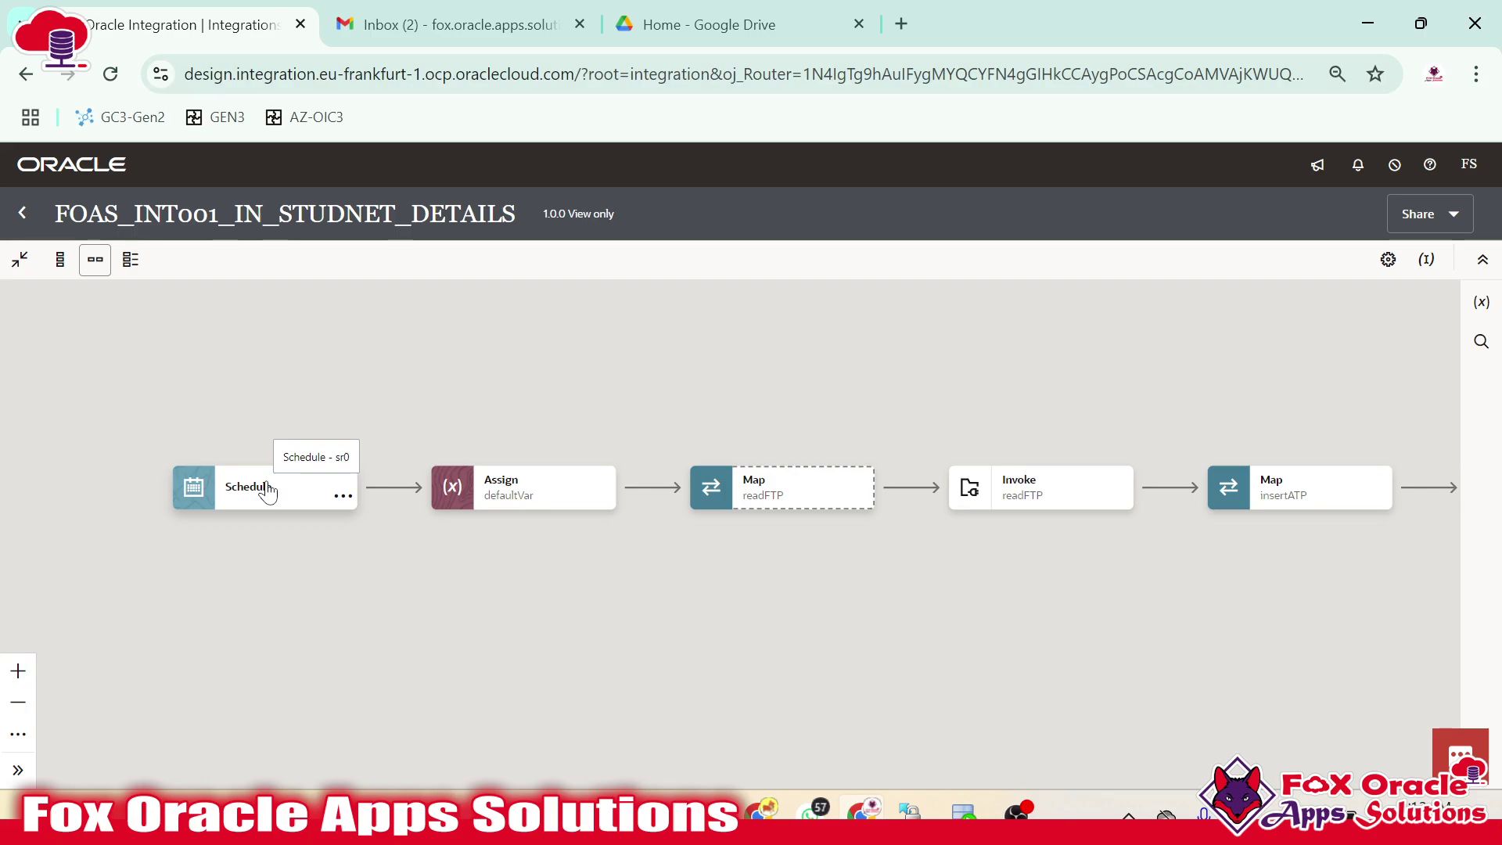
click(371, 510)
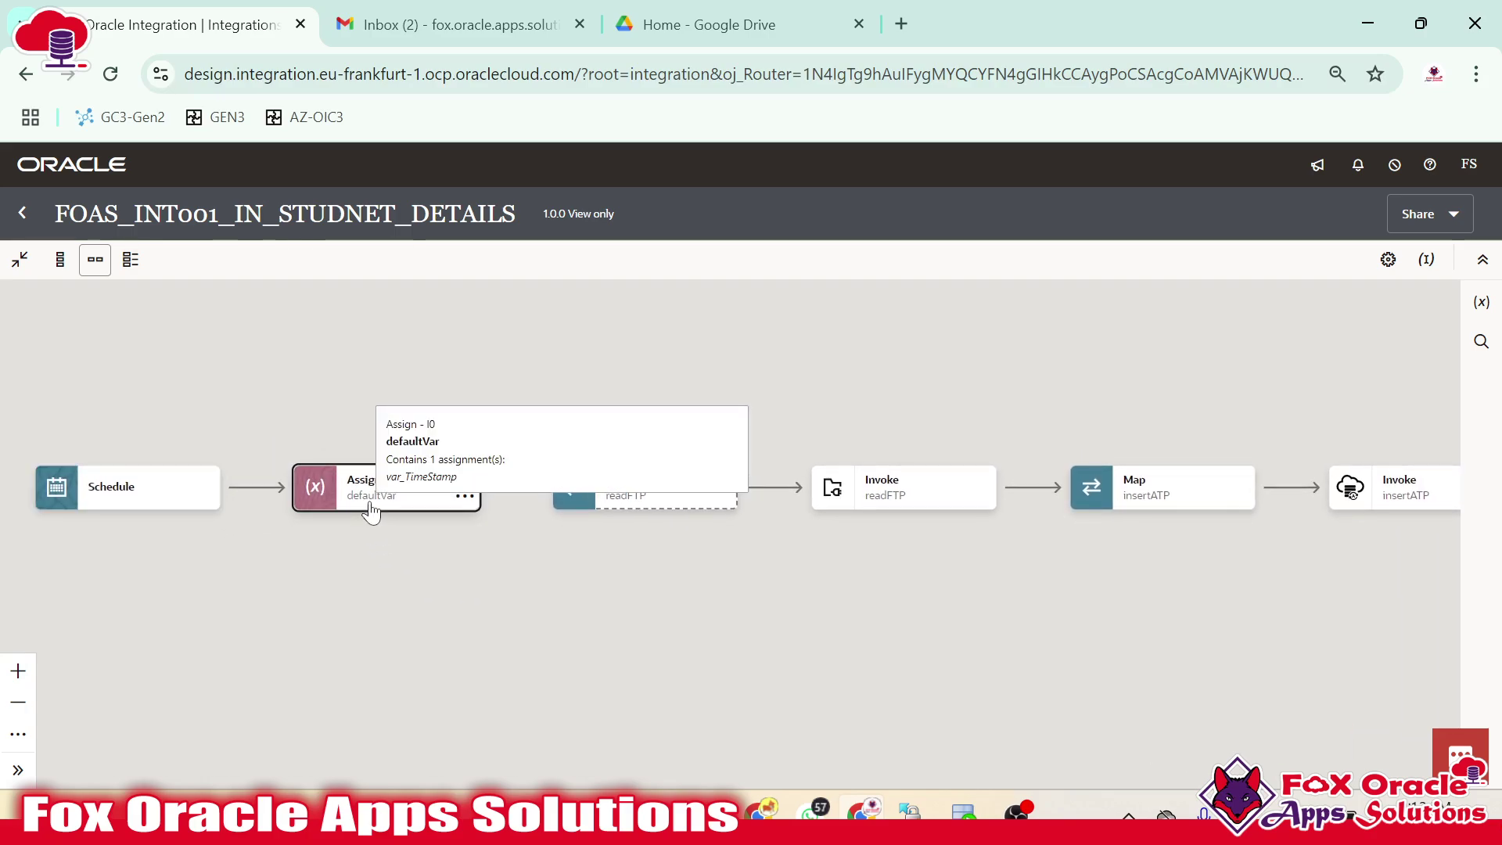
click(685, 474)
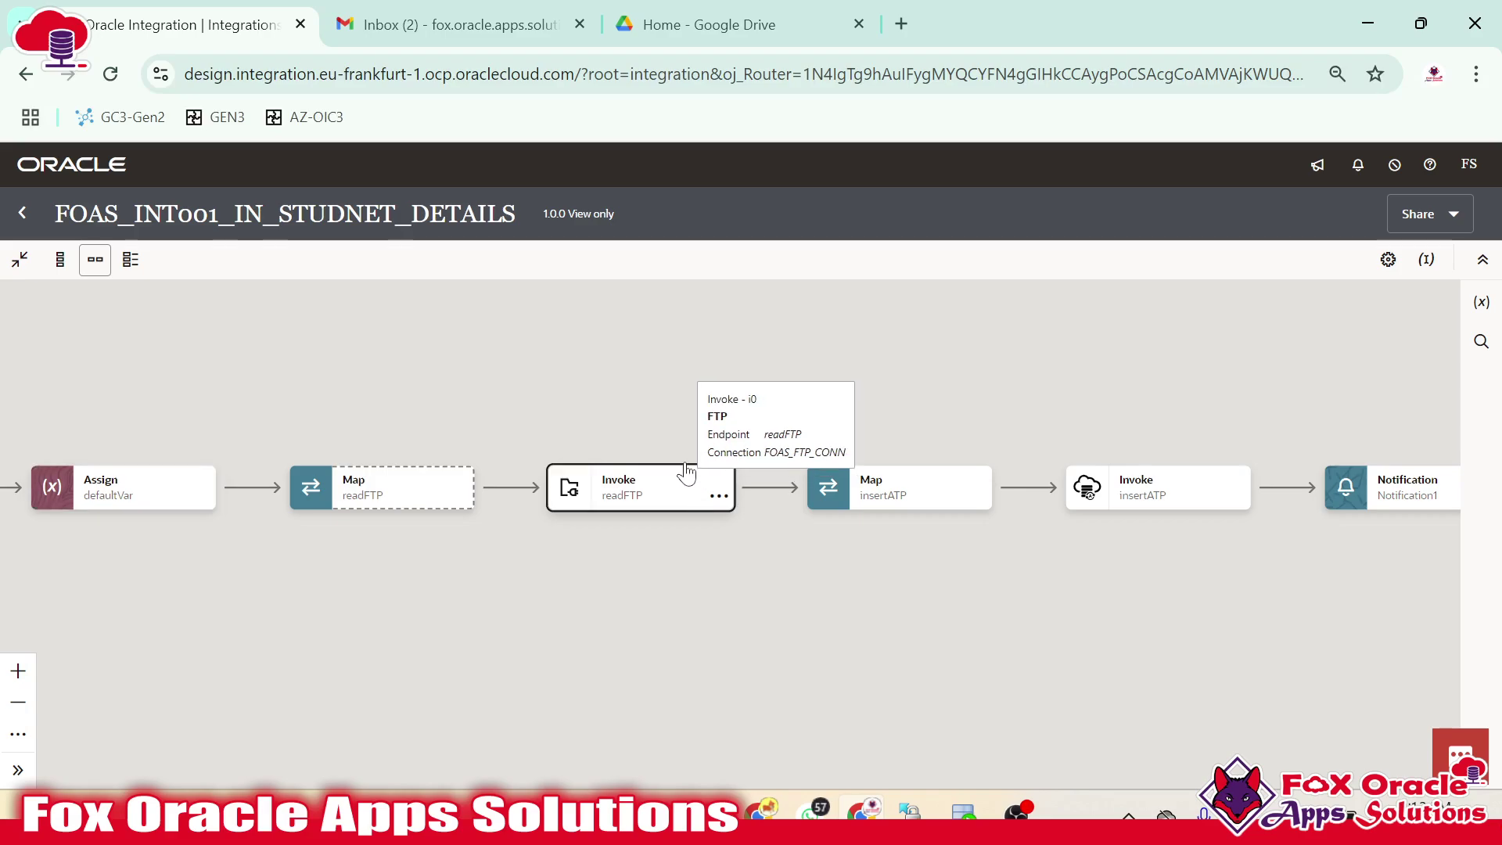
click(662, 504)
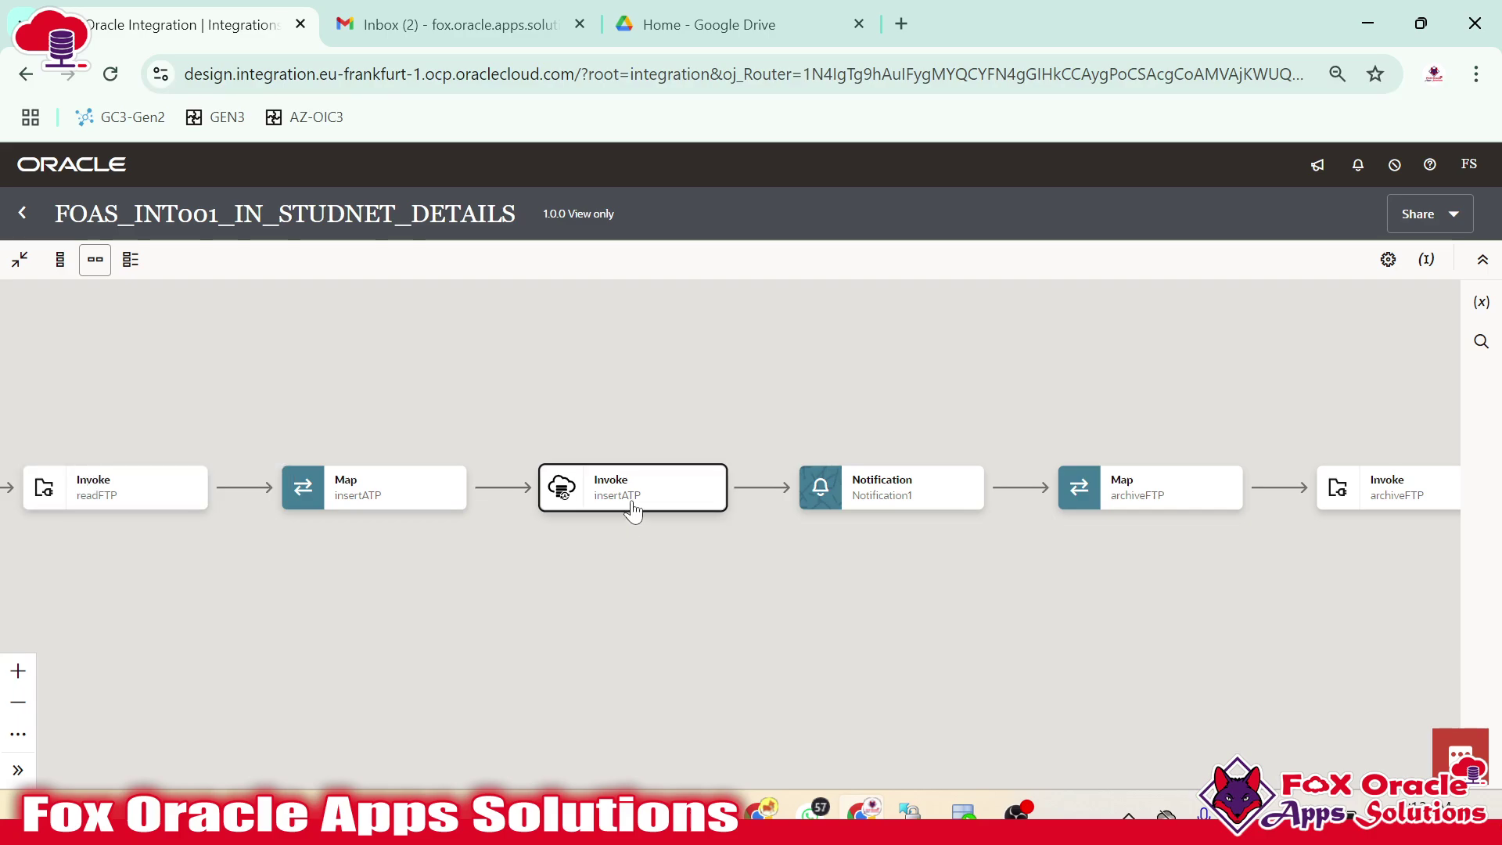
click(883, 494)
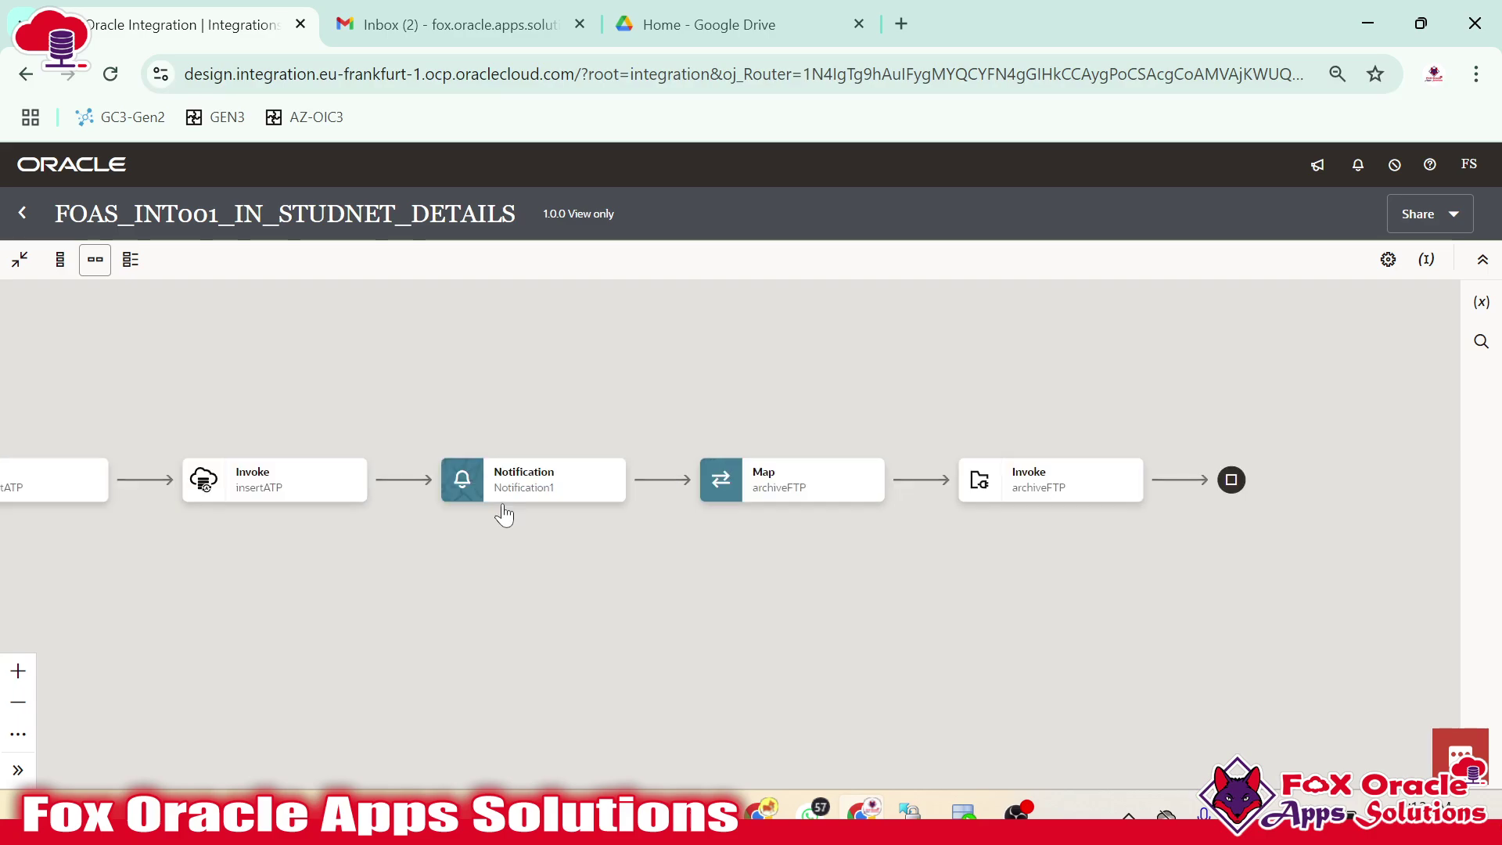
drag(523, 501, 369, 491)
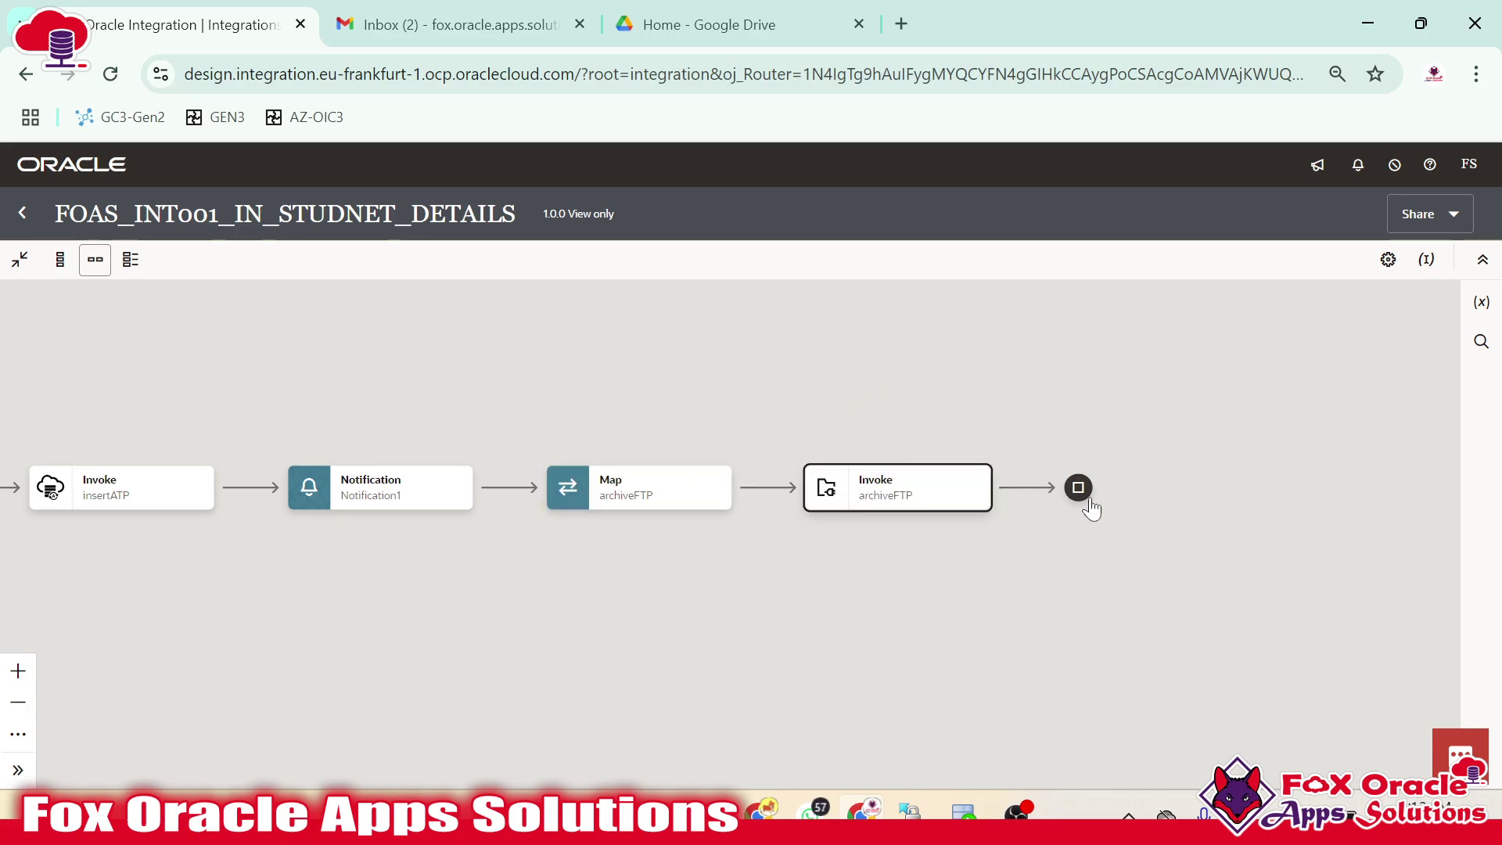
scroll(1091, 509, left, 15)
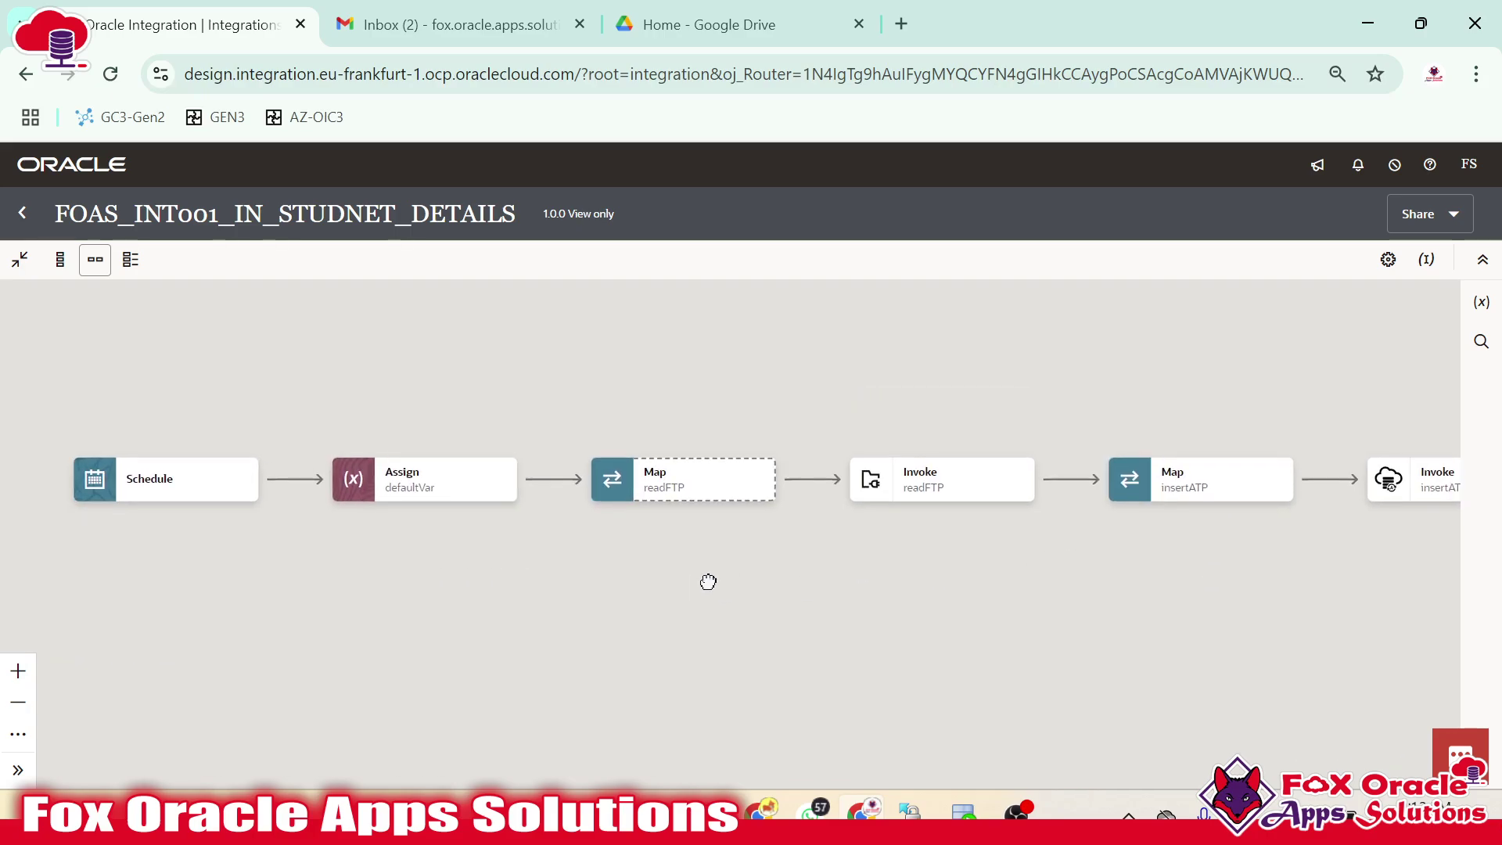
scroll(838, 339, right, 3)
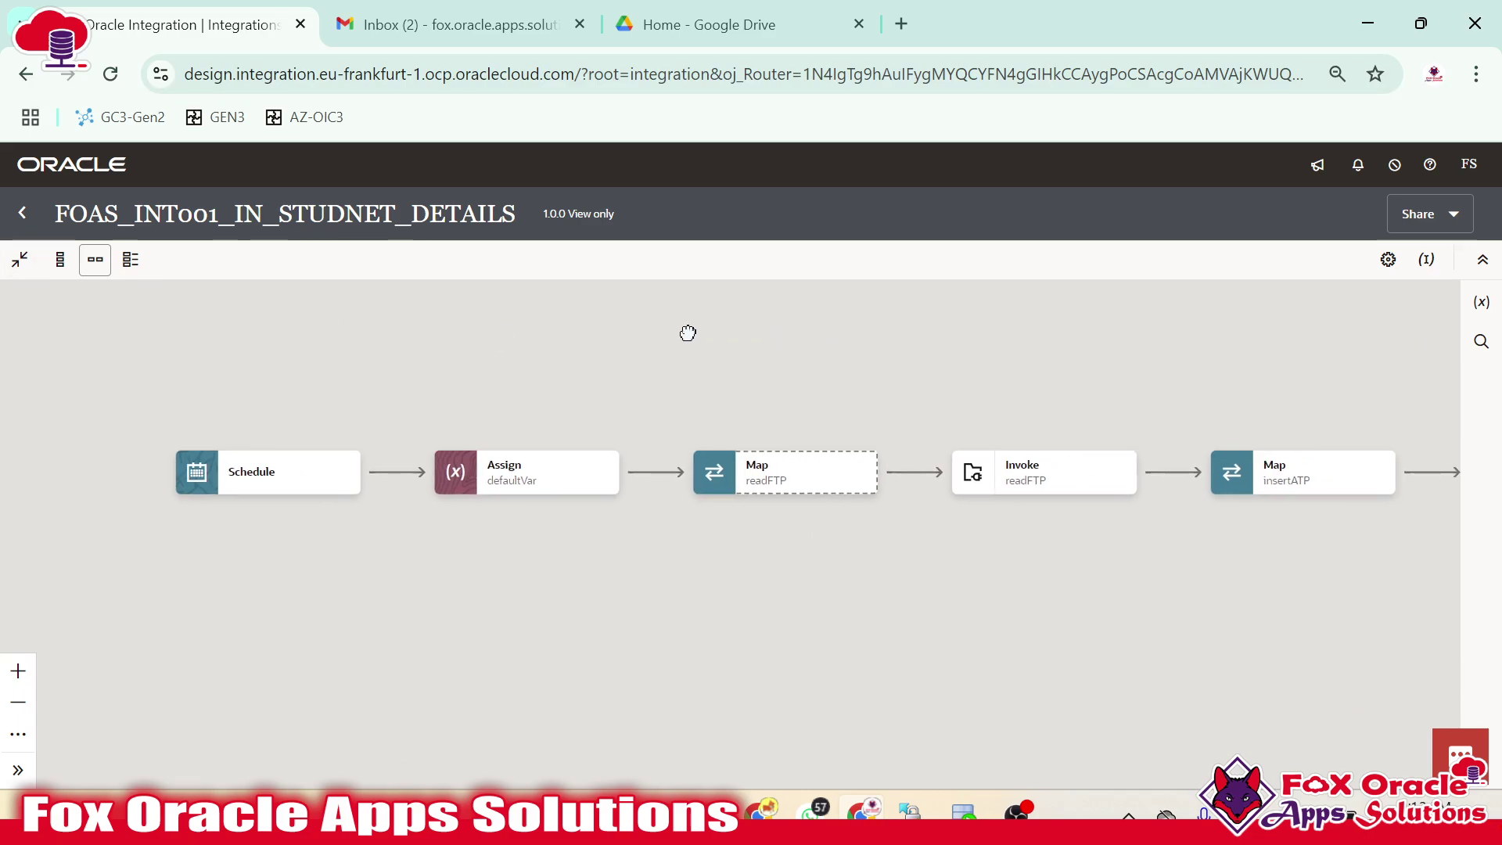
click(22, 212)
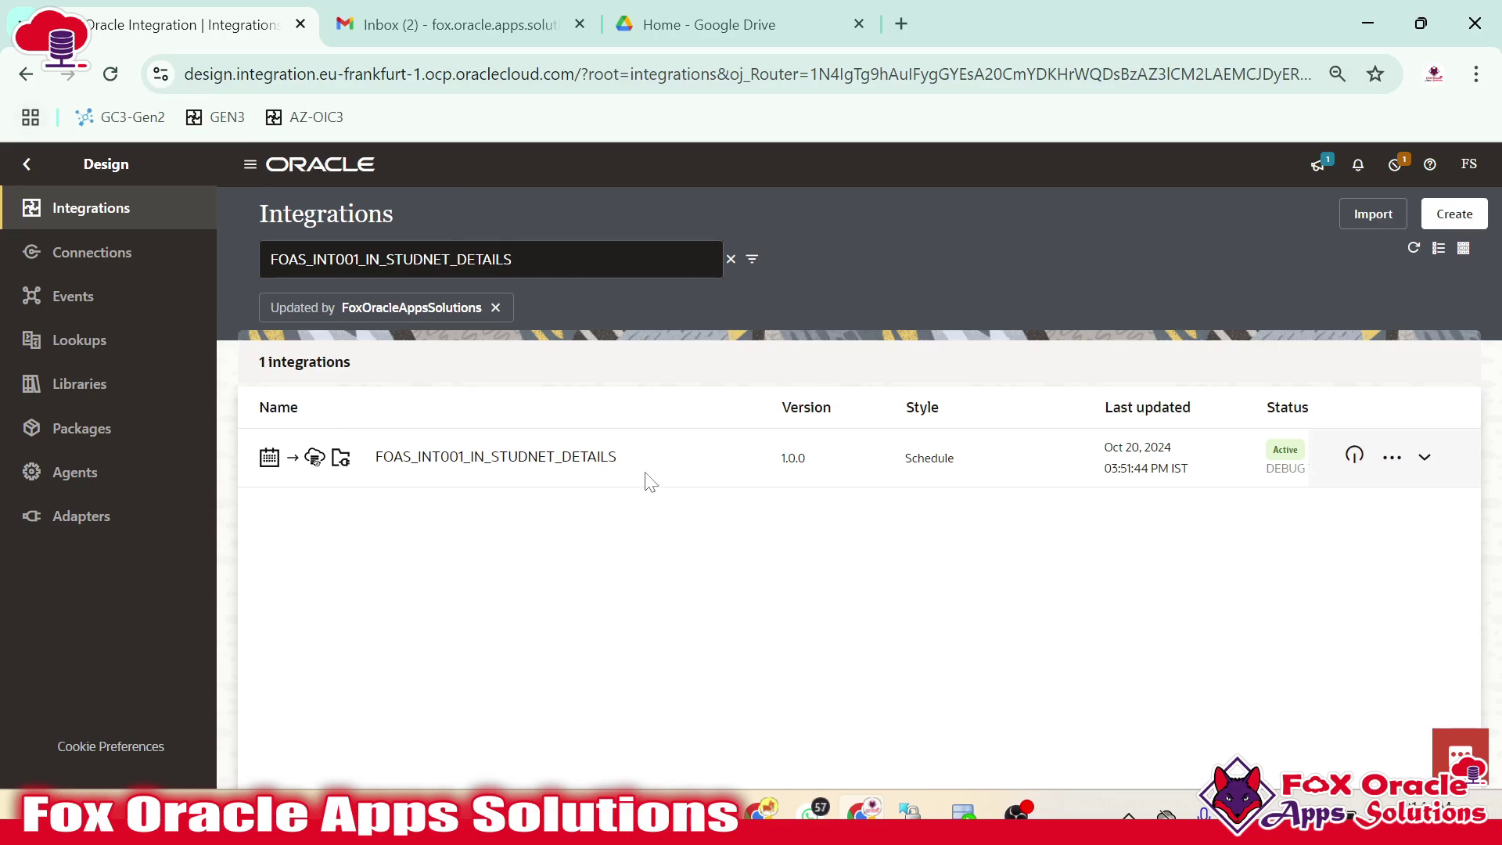
Run the FOAS_INT001_IN_STUDNET_DETAILS integration as an ad hoc request
click(1391, 456)
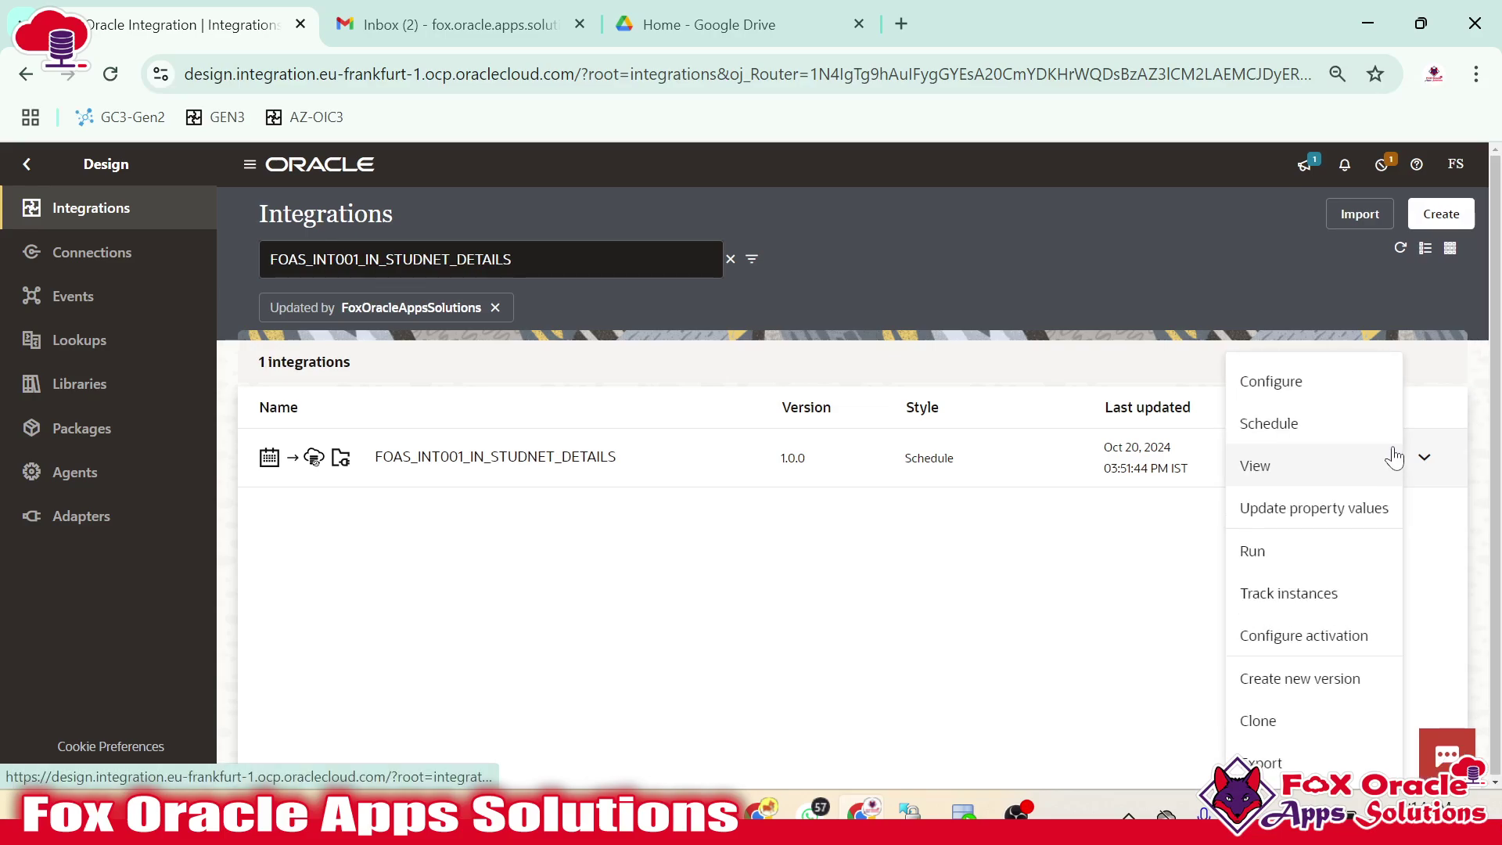
click(1241, 549)
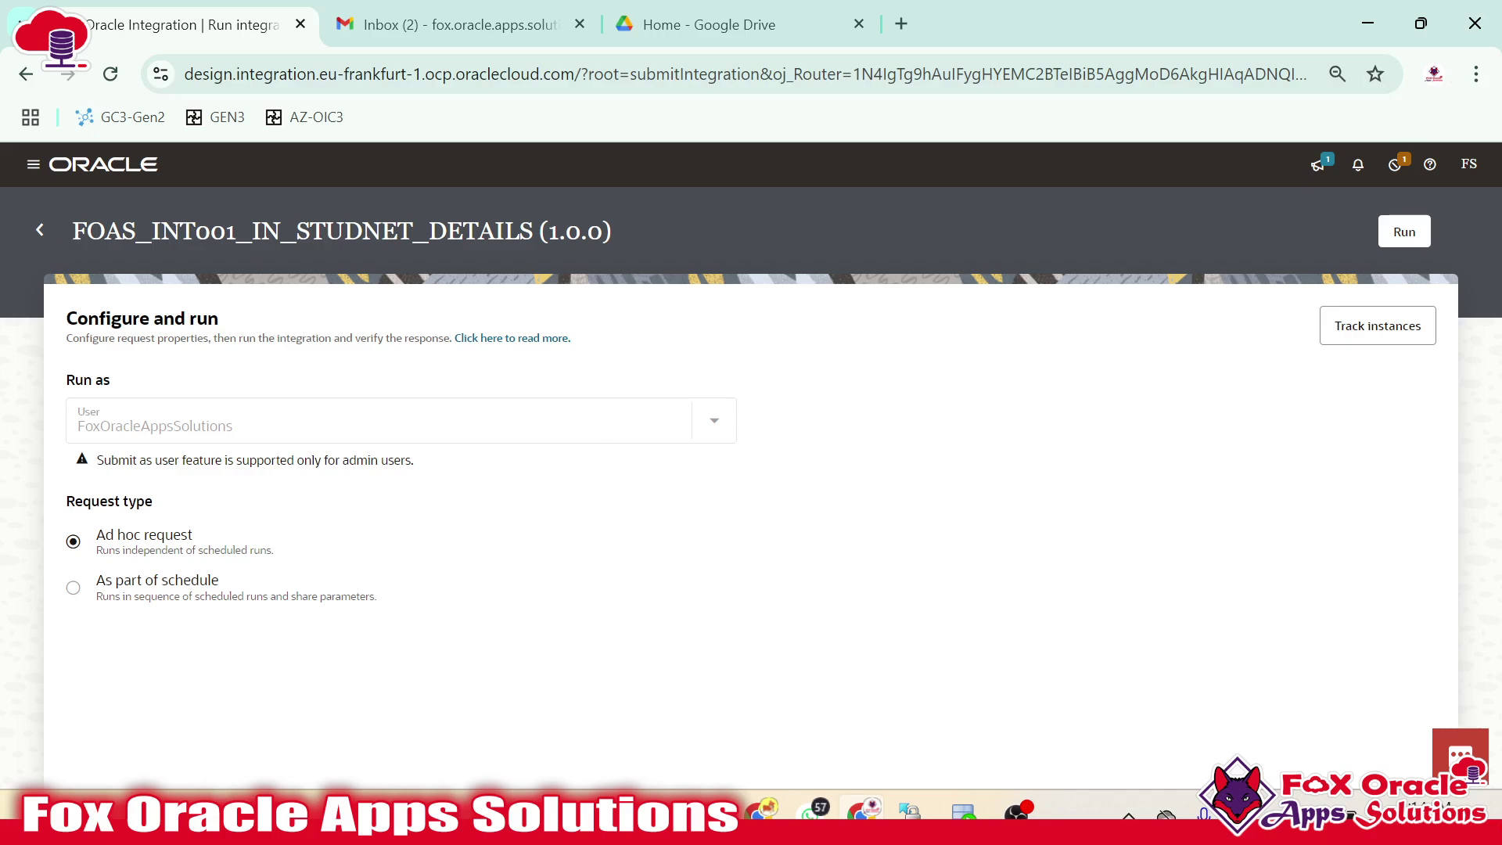
click(1405, 233)
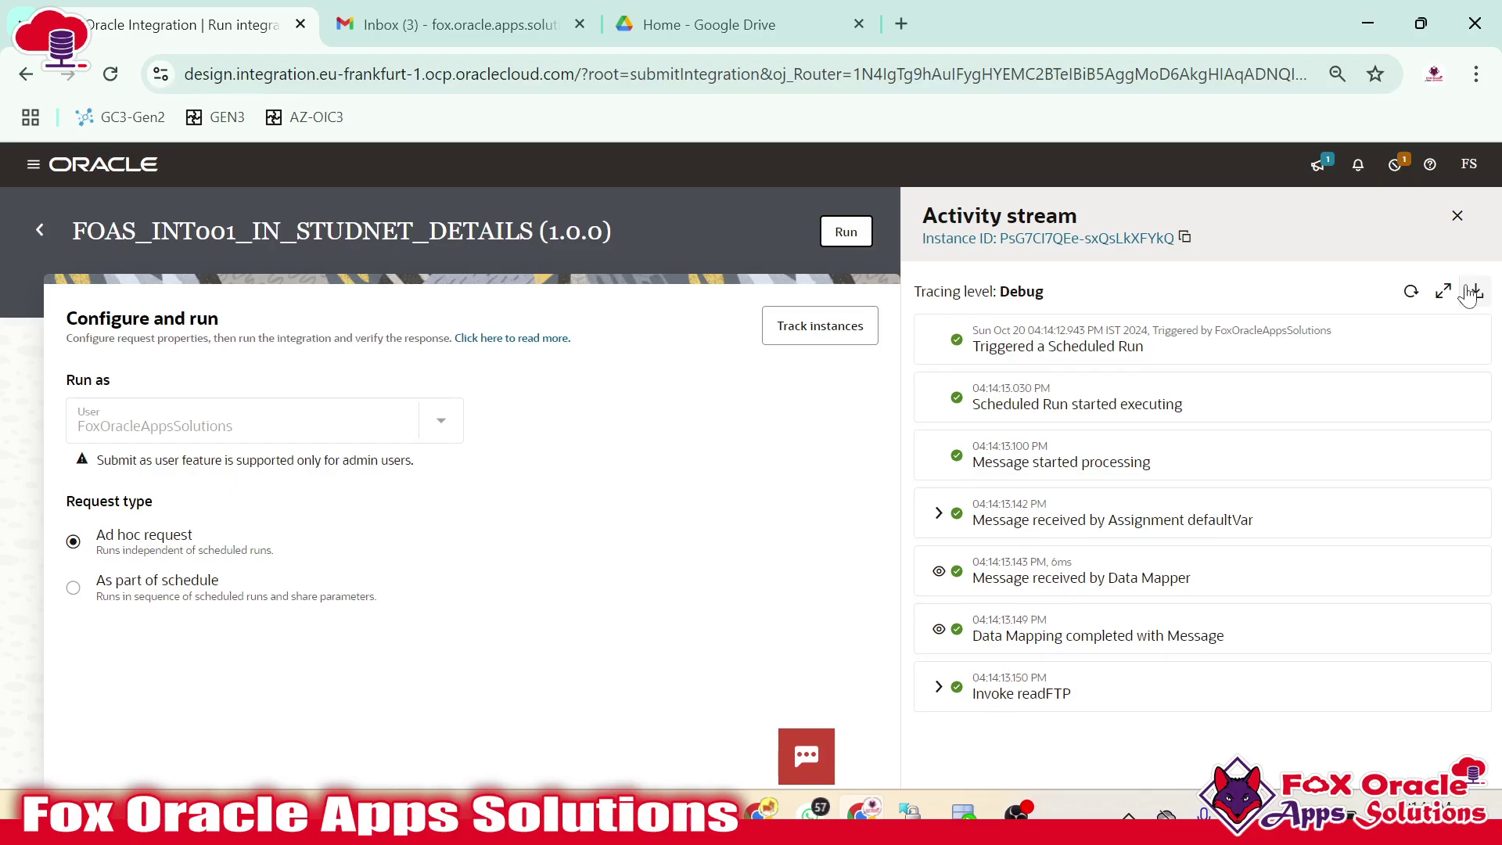
Refresh the run's activity stream and examine its logged actions from the scheduled trigger through archiveFTP
click(1410, 291)
scroll(1075, 602, down, 2)
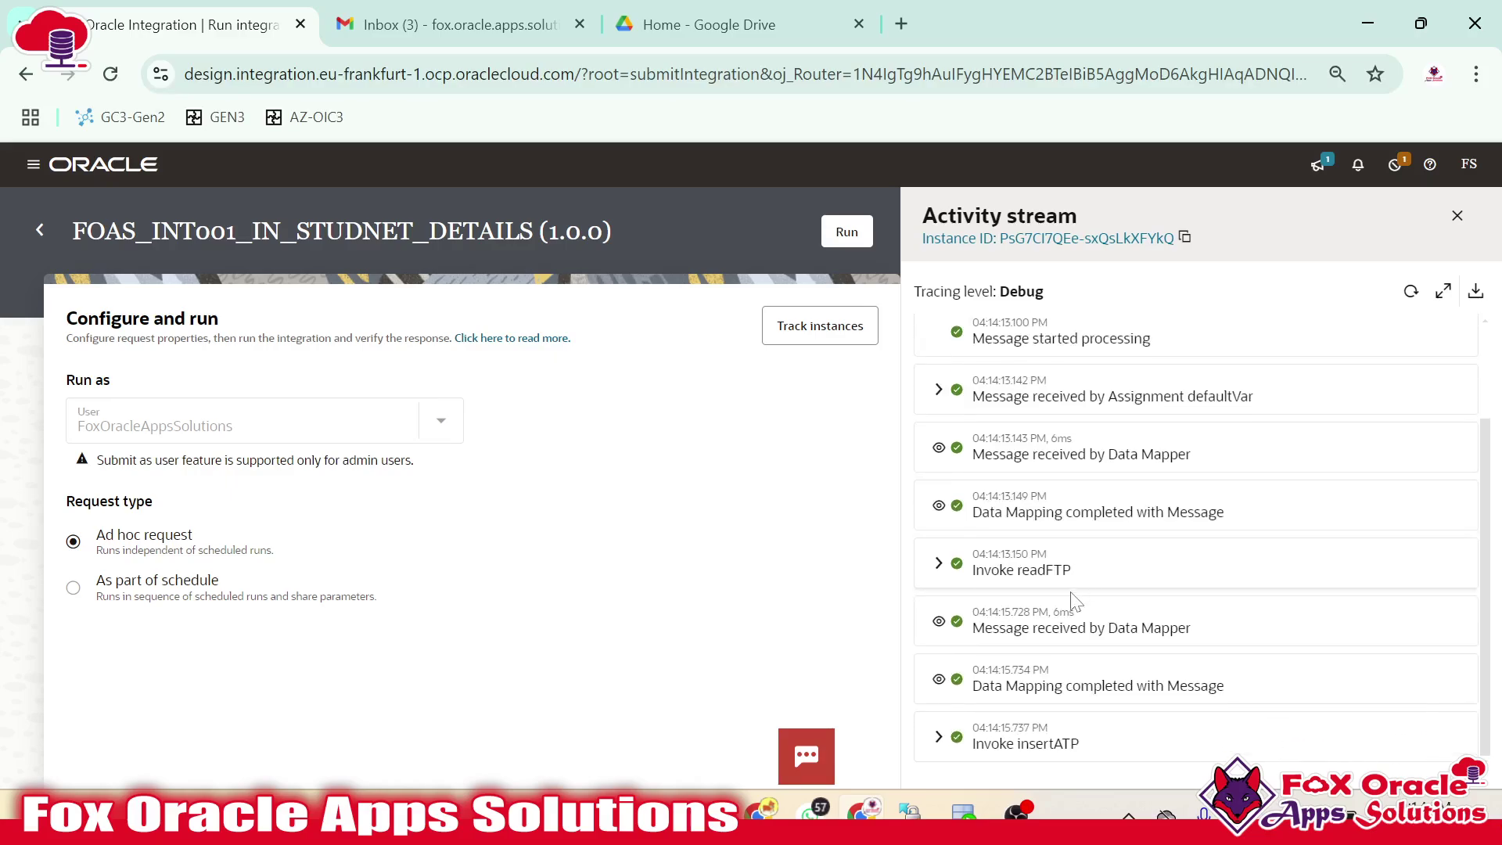
scroll(1074, 603, up, 3)
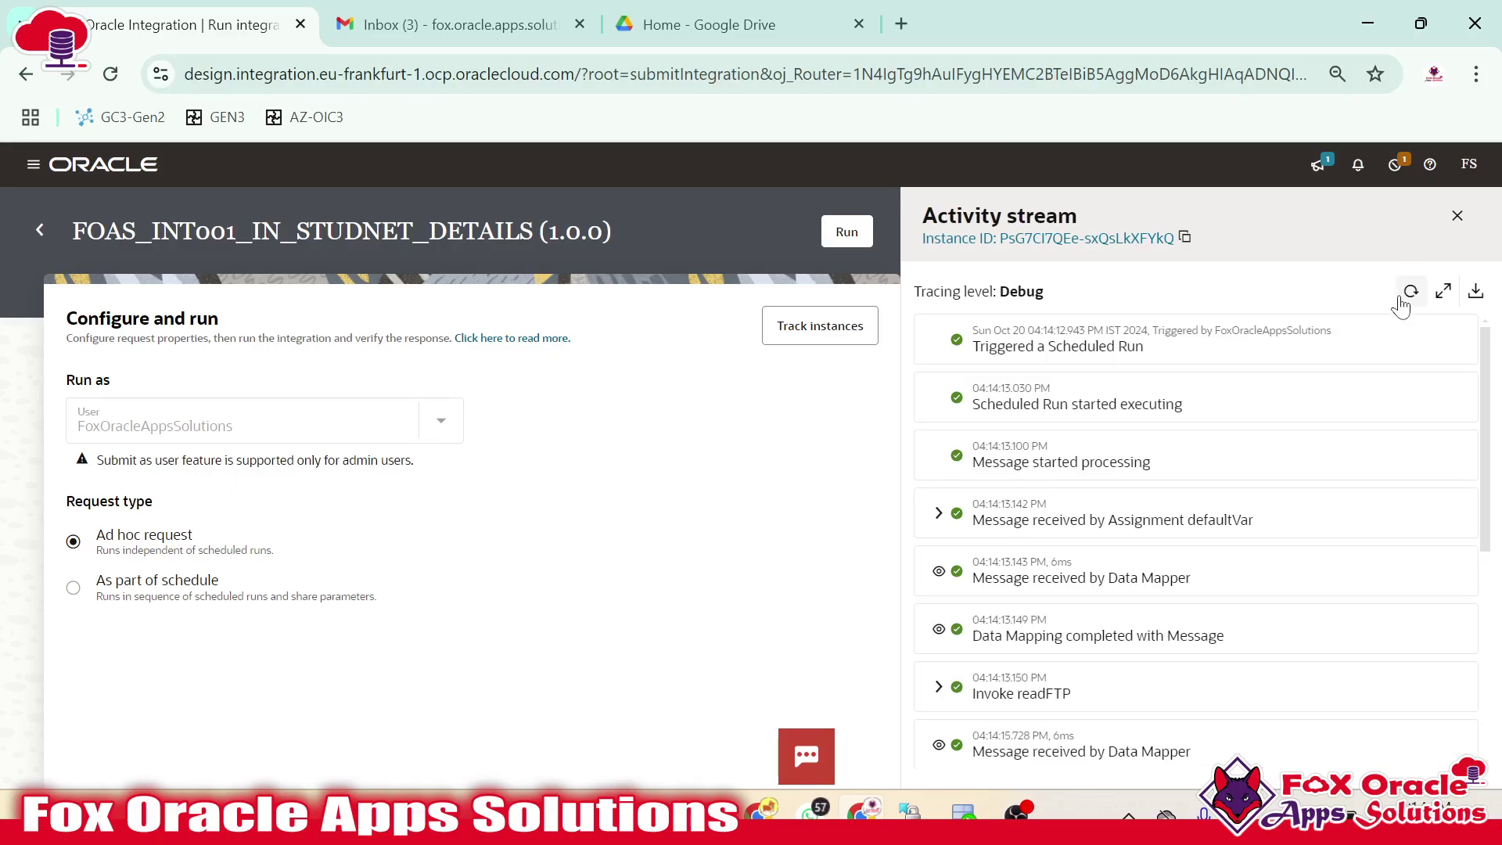
scroll(1164, 477, down, 5)
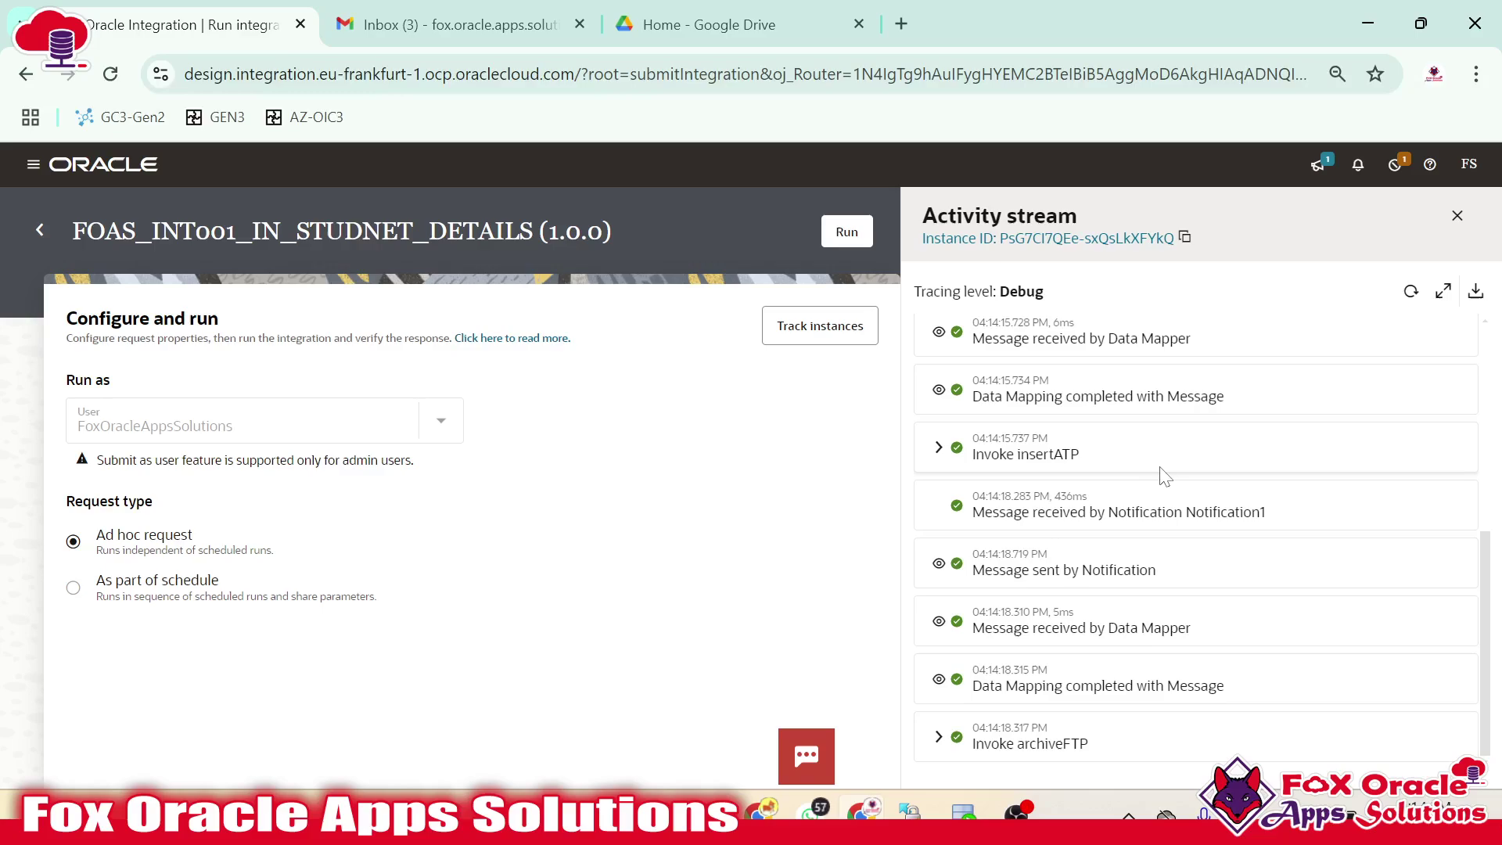
scroll(1149, 606, up, 3)
scroll(1148, 606, up, 2)
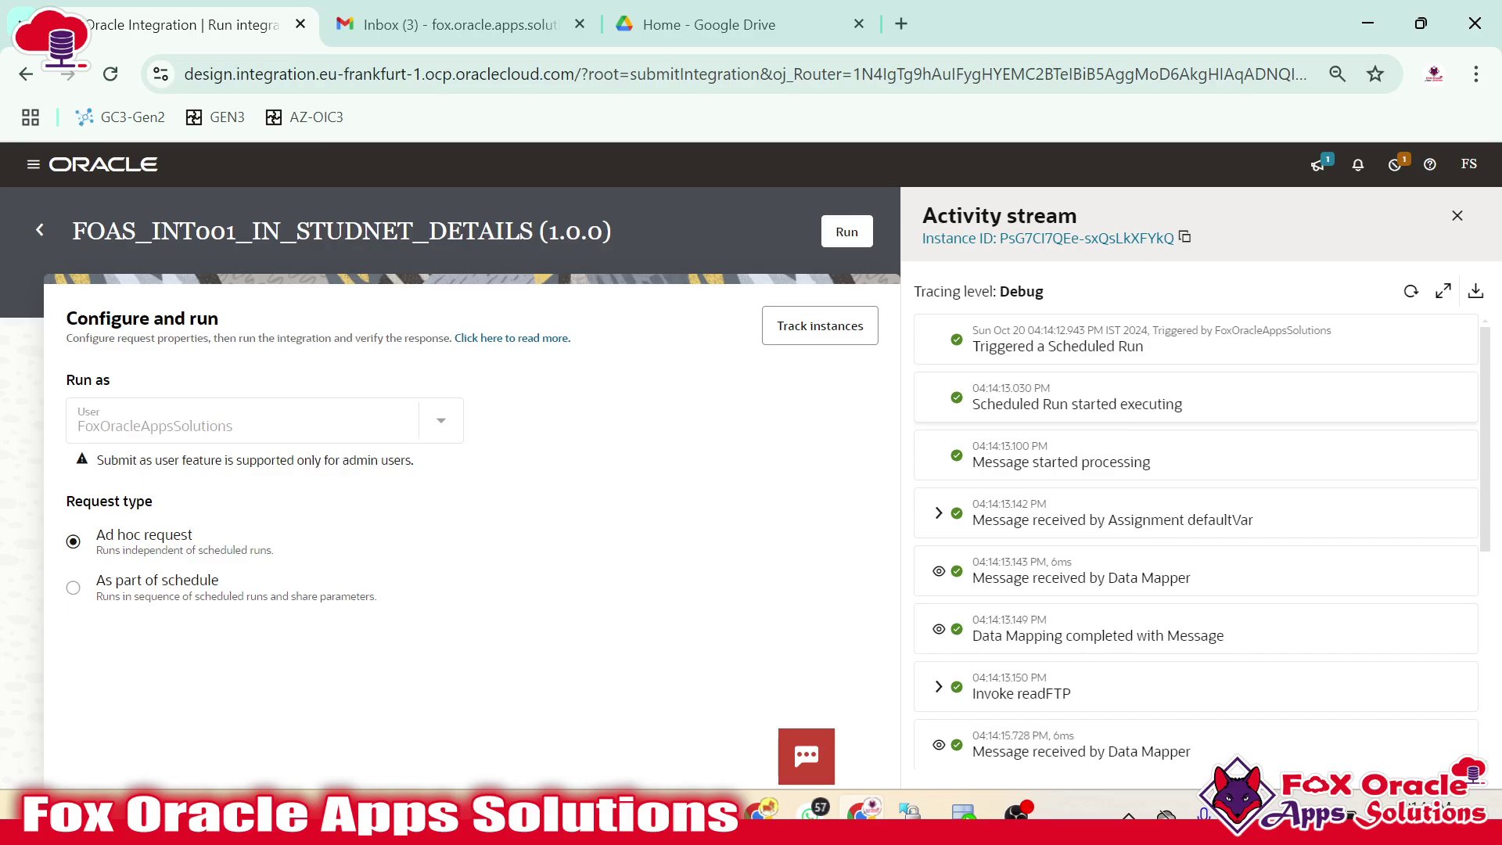
scroll(1171, 452, down, 2)
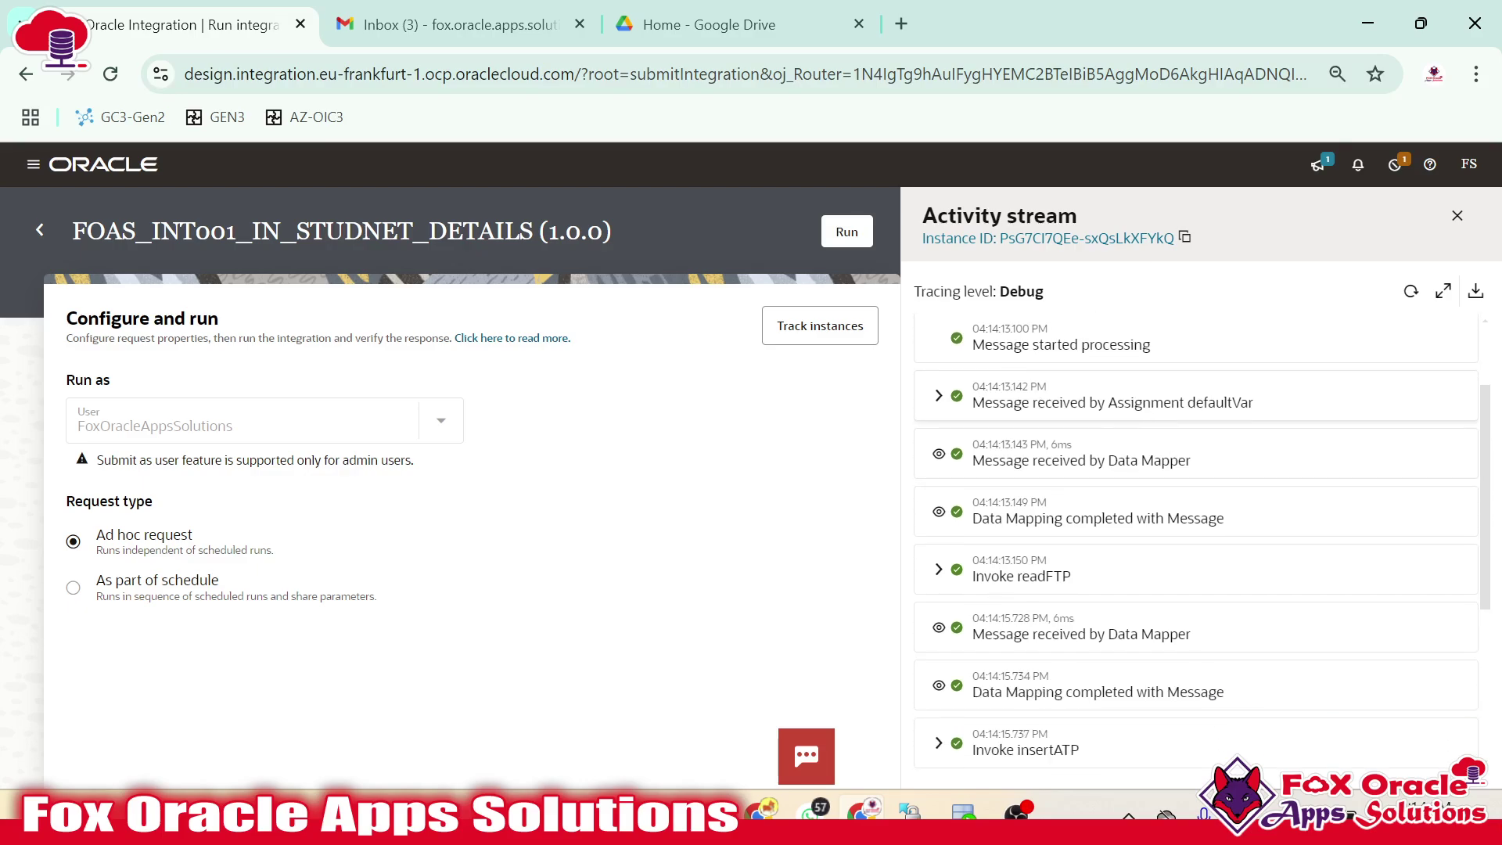
scroll(1213, 419, down, 3)
scroll(1213, 420, up, 3)
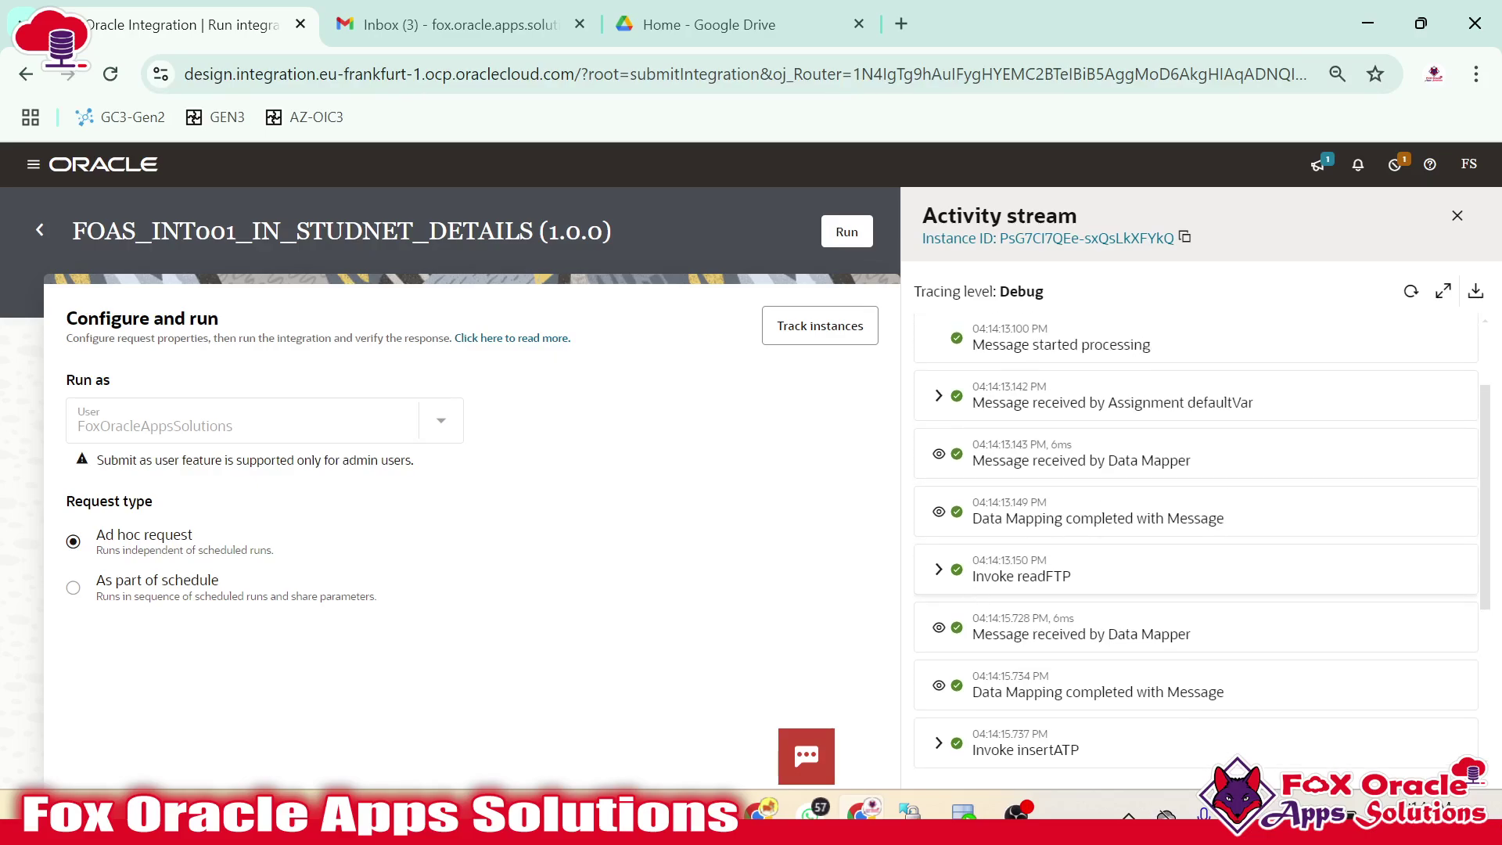
Expand Invoke readFTP in the activity stream and examine its request payload and the student records in its processed message
drag(1021, 576, 1072, 579)
click(1074, 585)
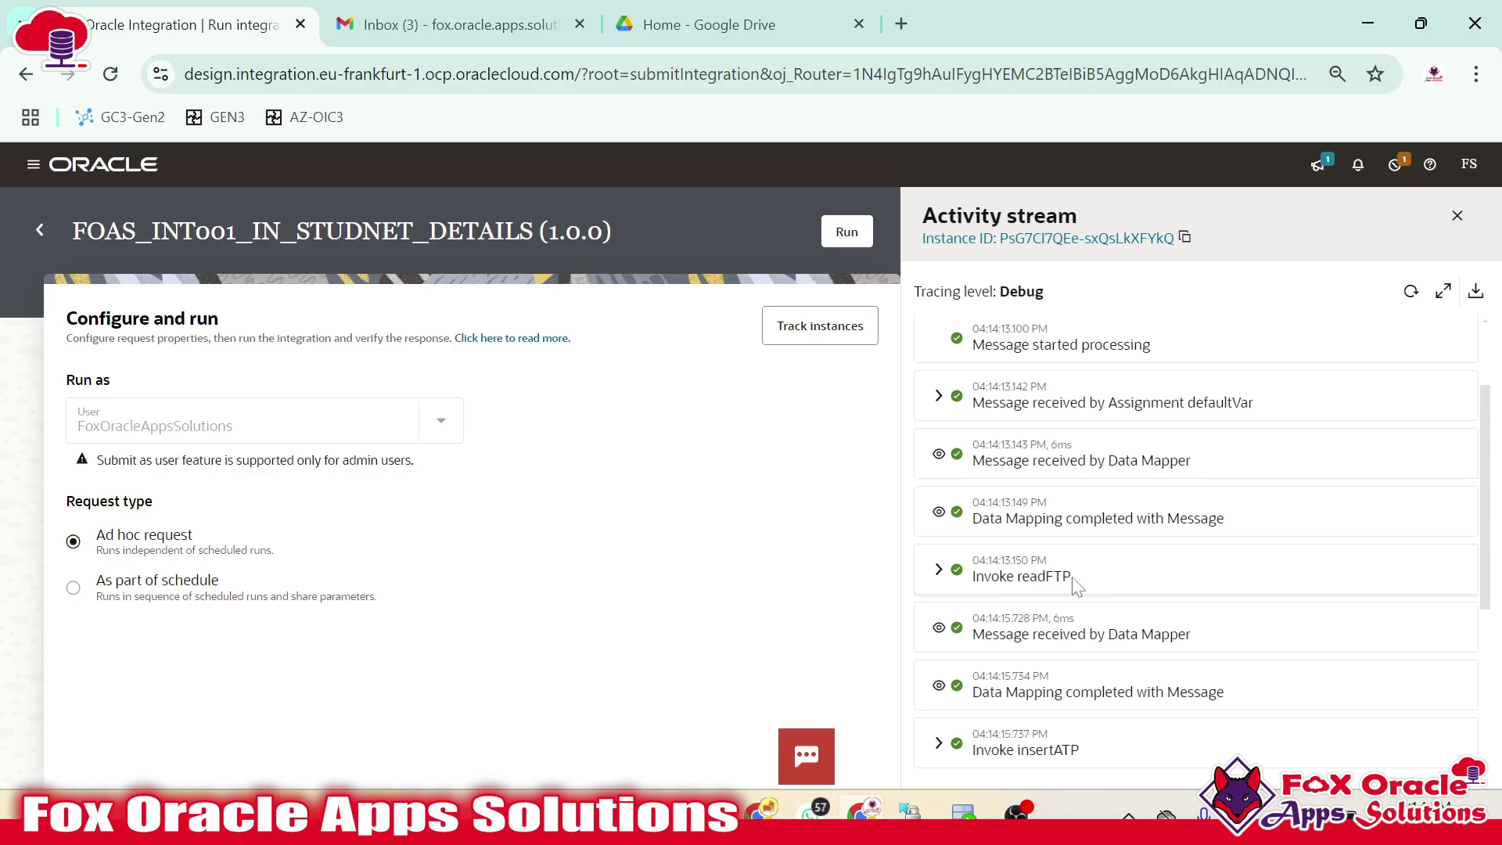
click(939, 570)
scroll(962, 512, down, 2)
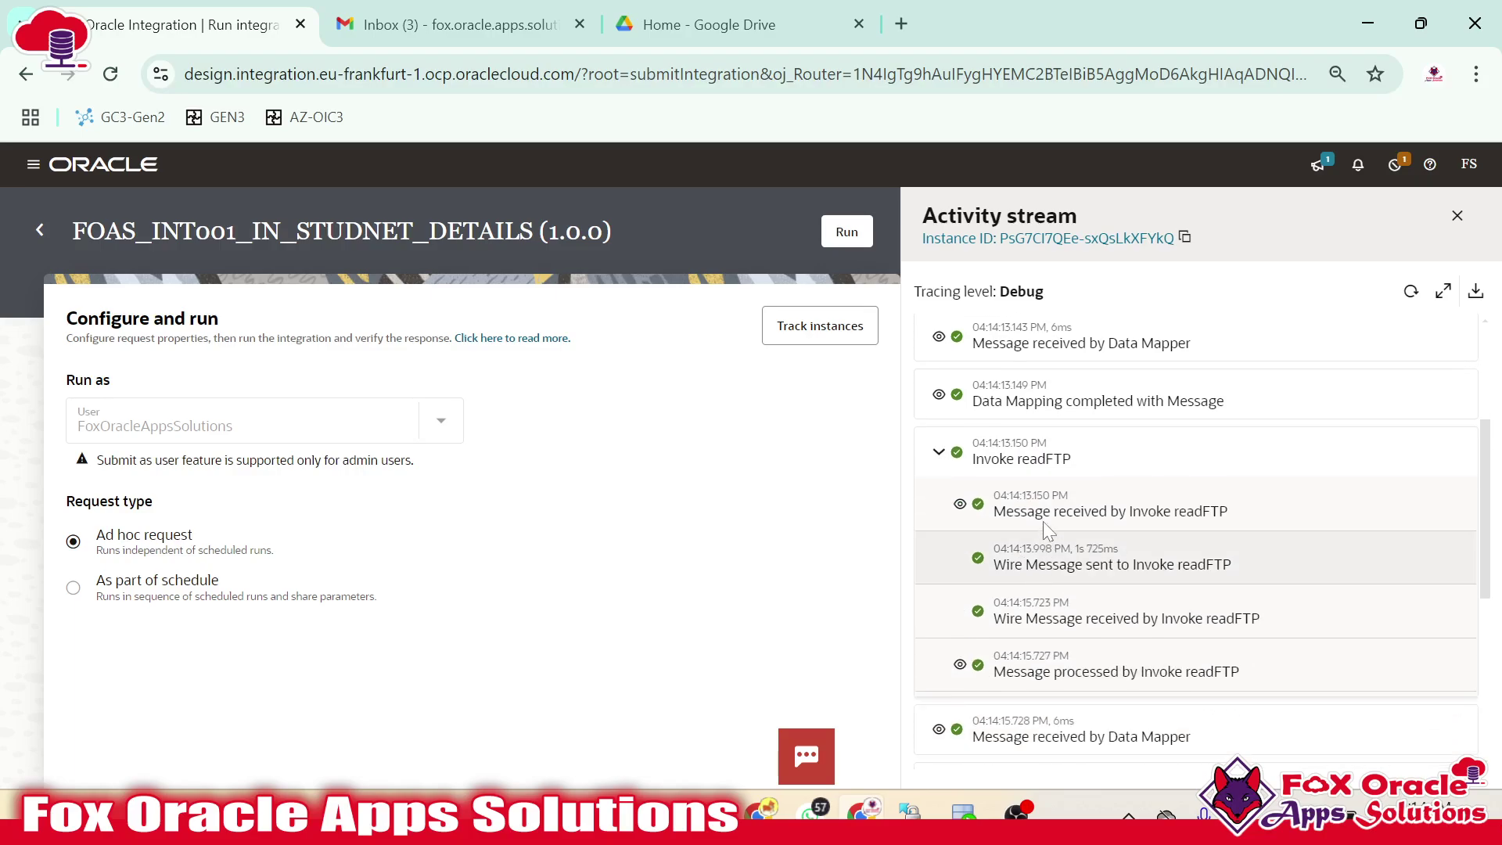
click(962, 513)
scroll(964, 548, down, 4)
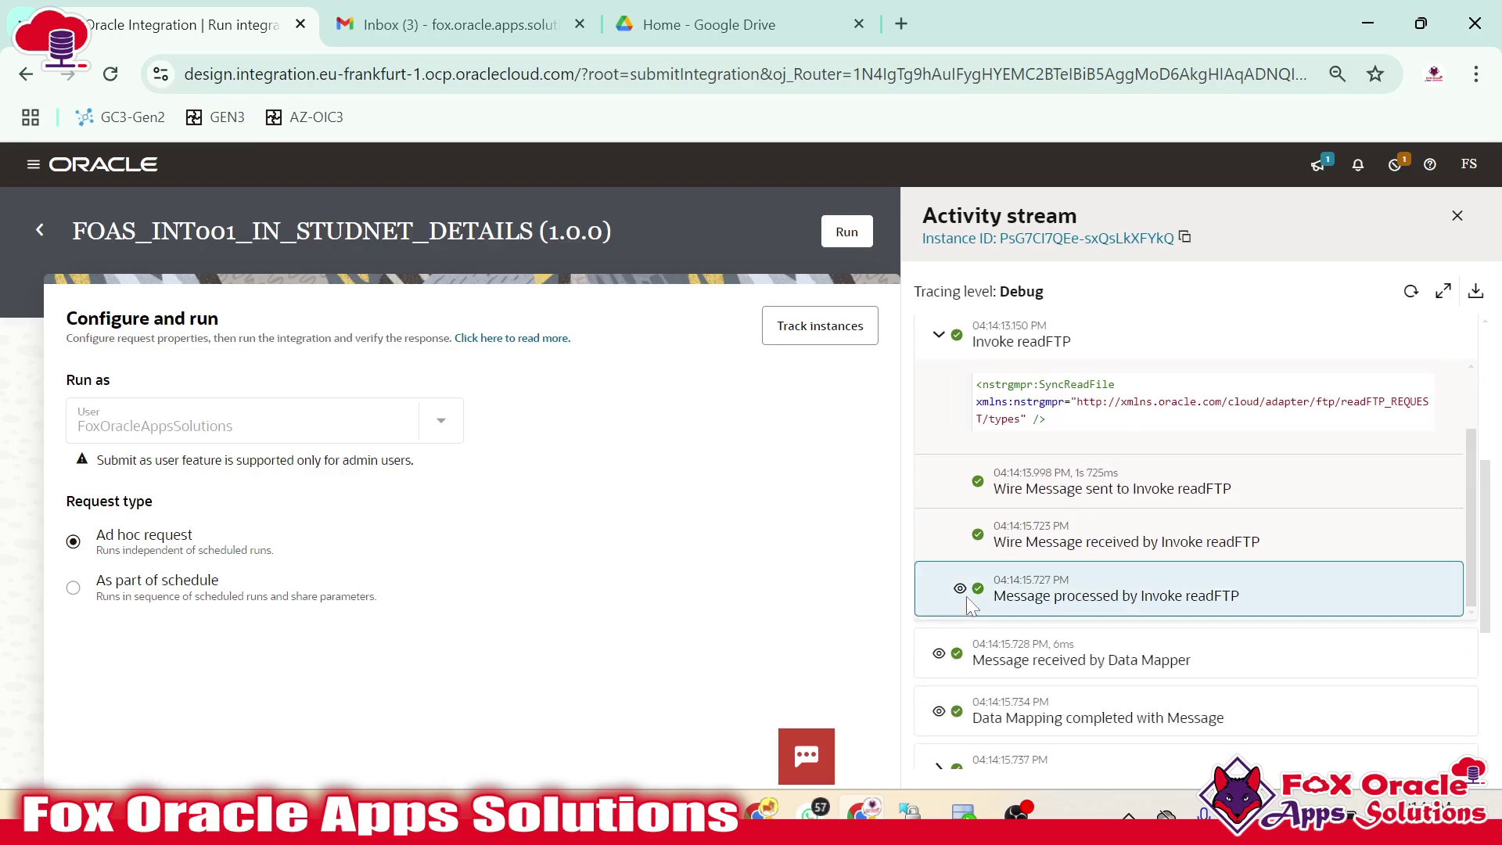
click(960, 587)
scroll(969, 548, down, 4)
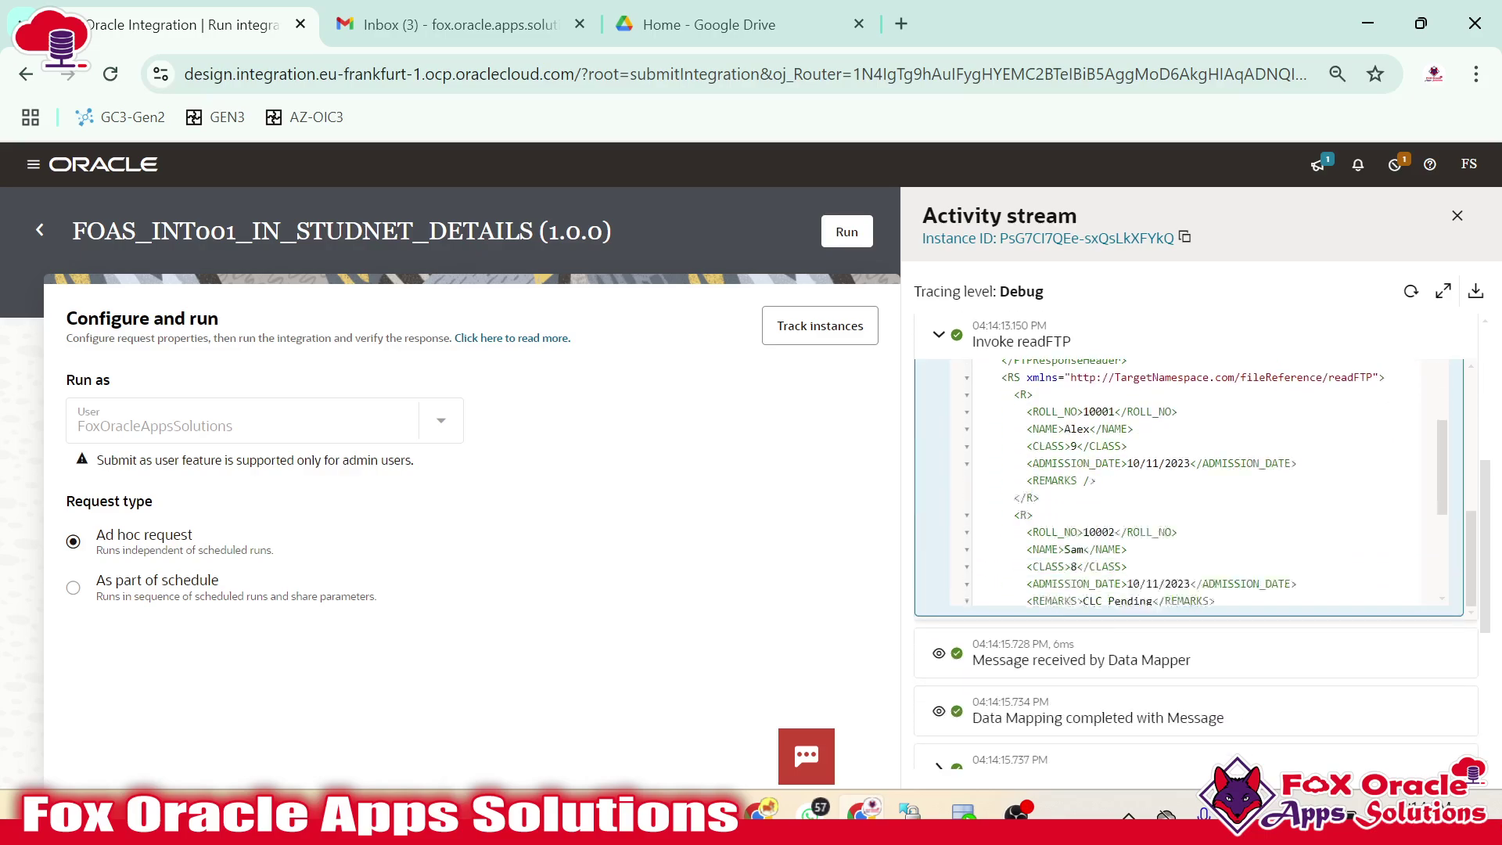
scroll(1190, 481, up, 1)
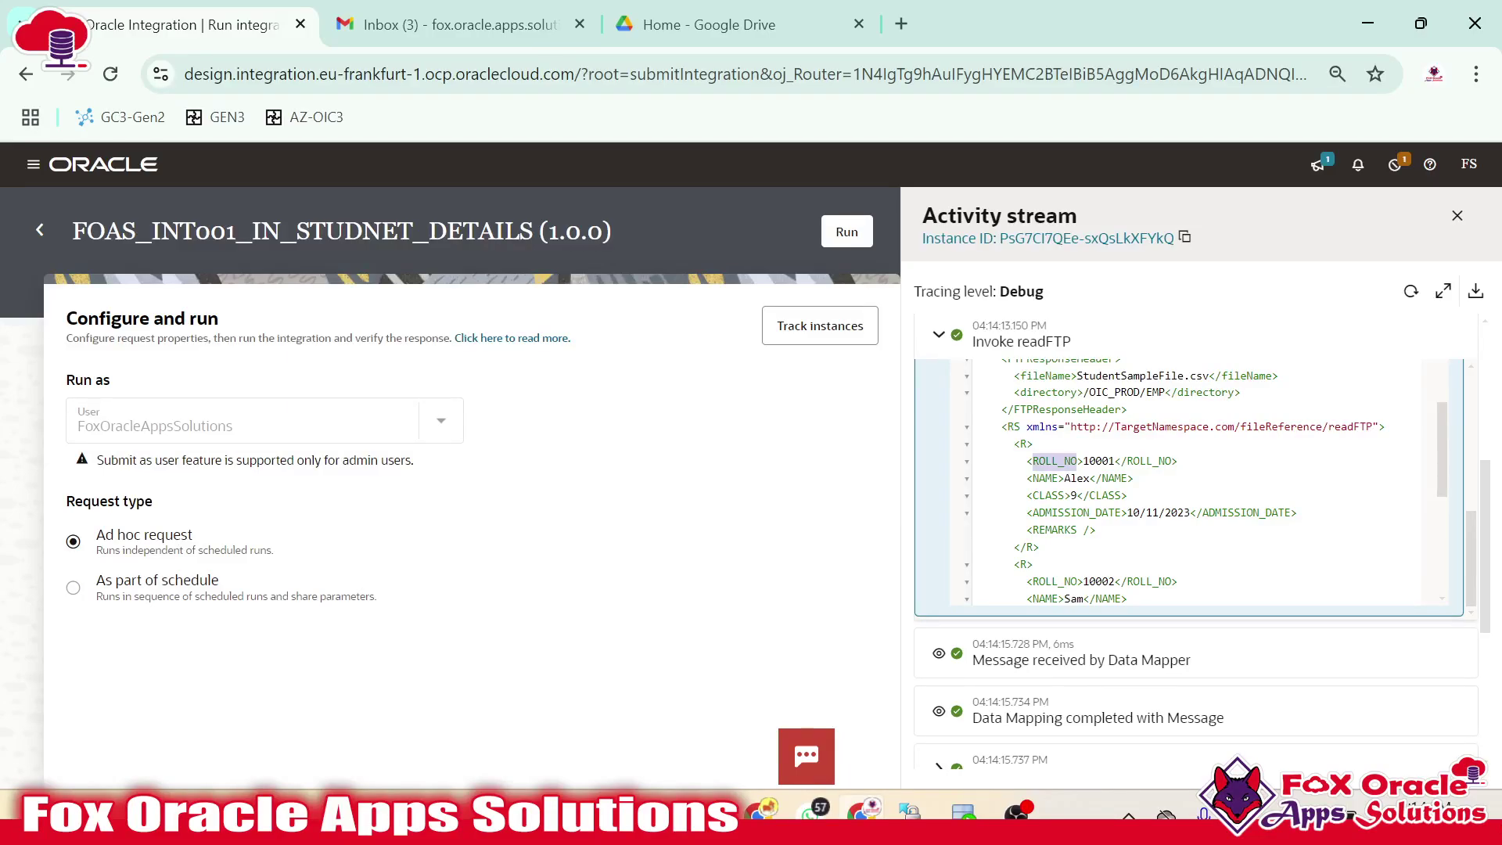
Collapse the Invoke readFTP details and expand Invoke insertATP in the activity stream
scroll(1189, 481, up, 2)
scroll(974, 479, up, 5)
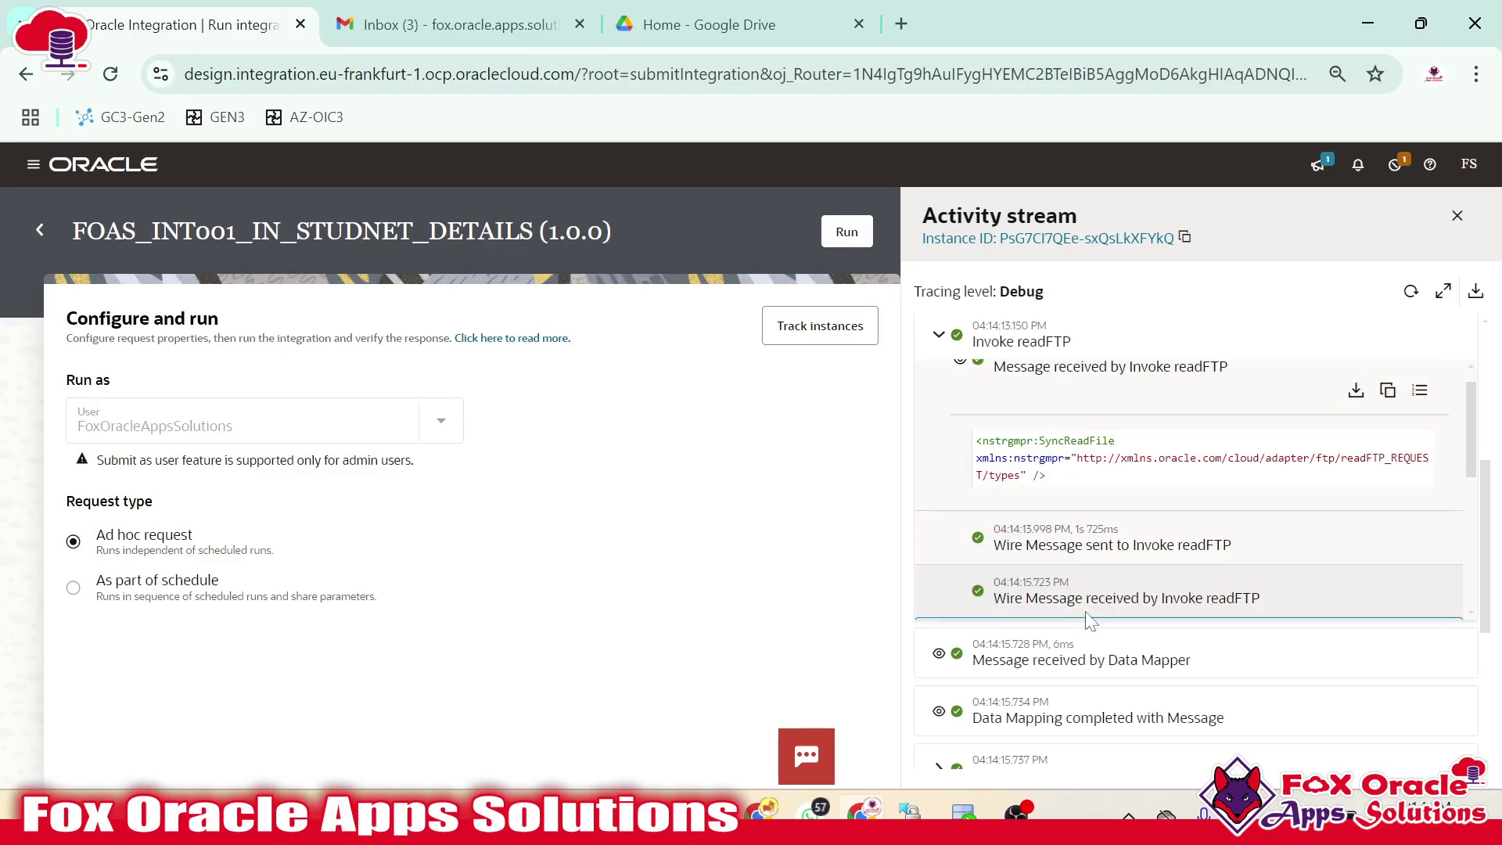
click(938, 461)
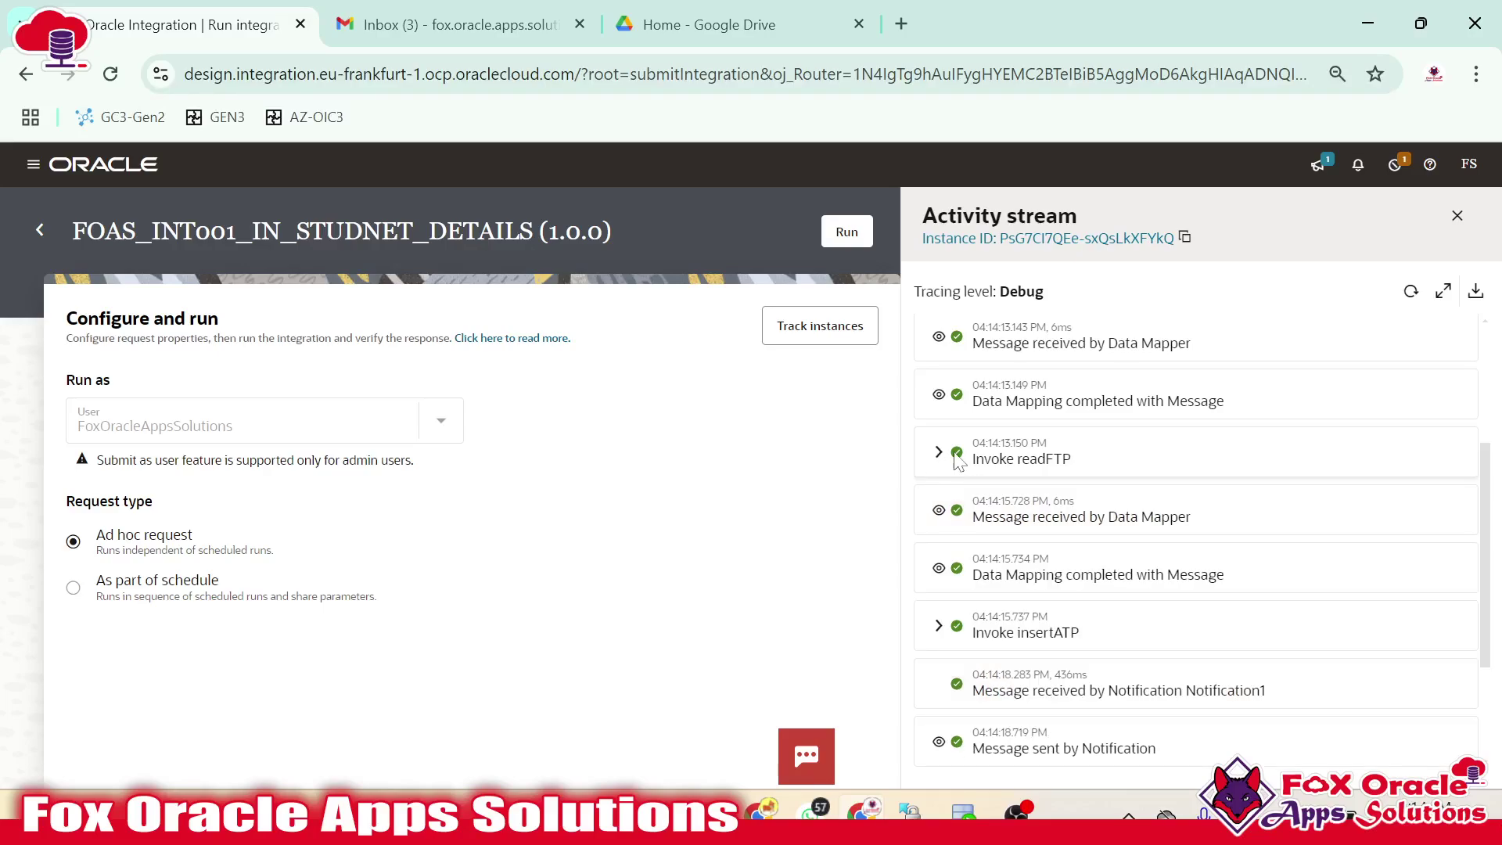
scroll(1132, 561, down, 1)
scroll(1132, 562, down, 2)
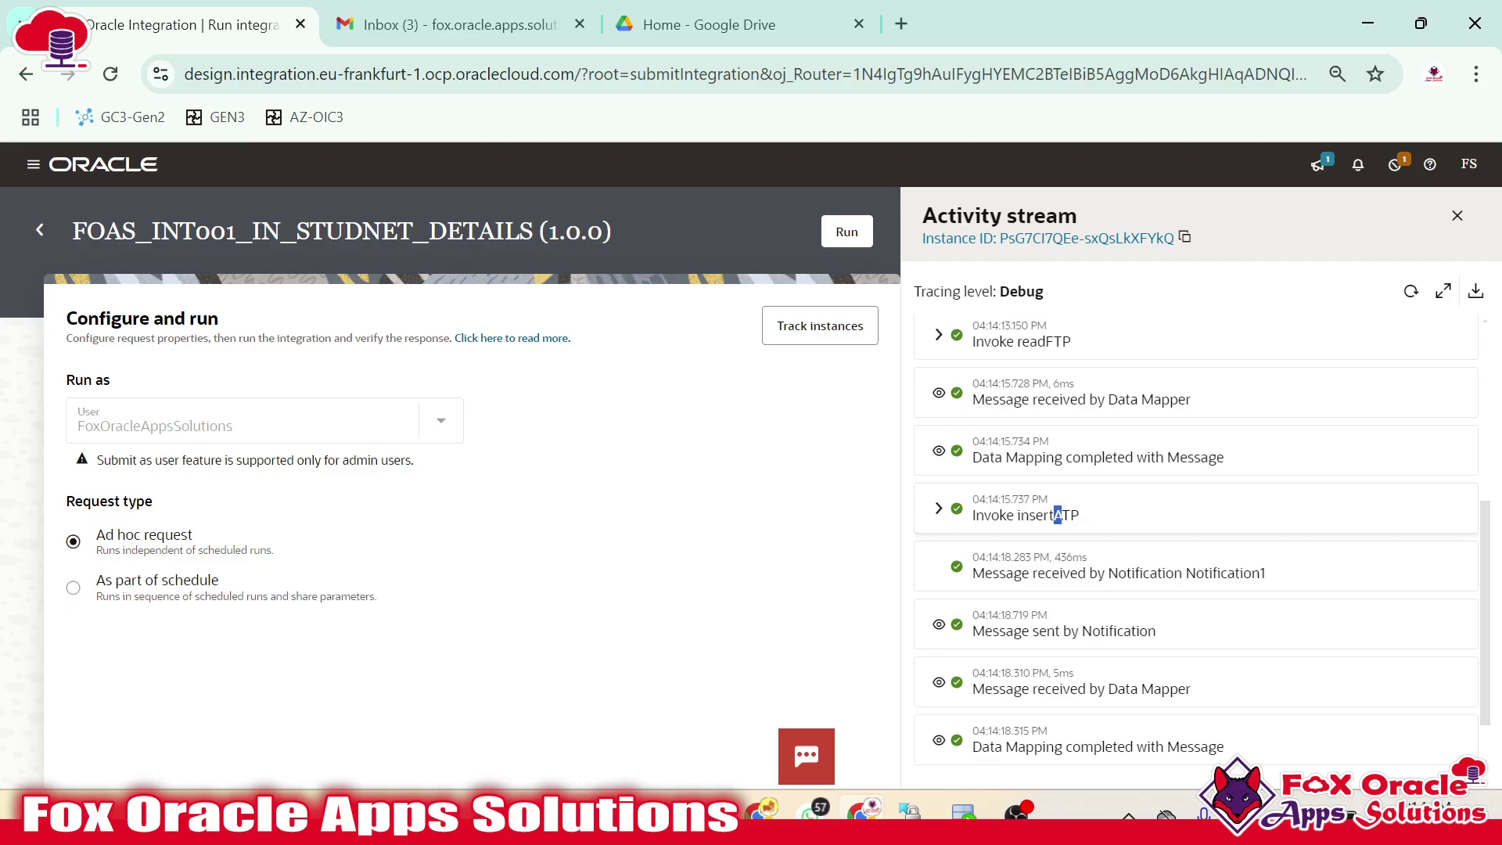
drag(1084, 516, 1021, 516)
click(939, 508)
scroll(998, 567, down, 4)
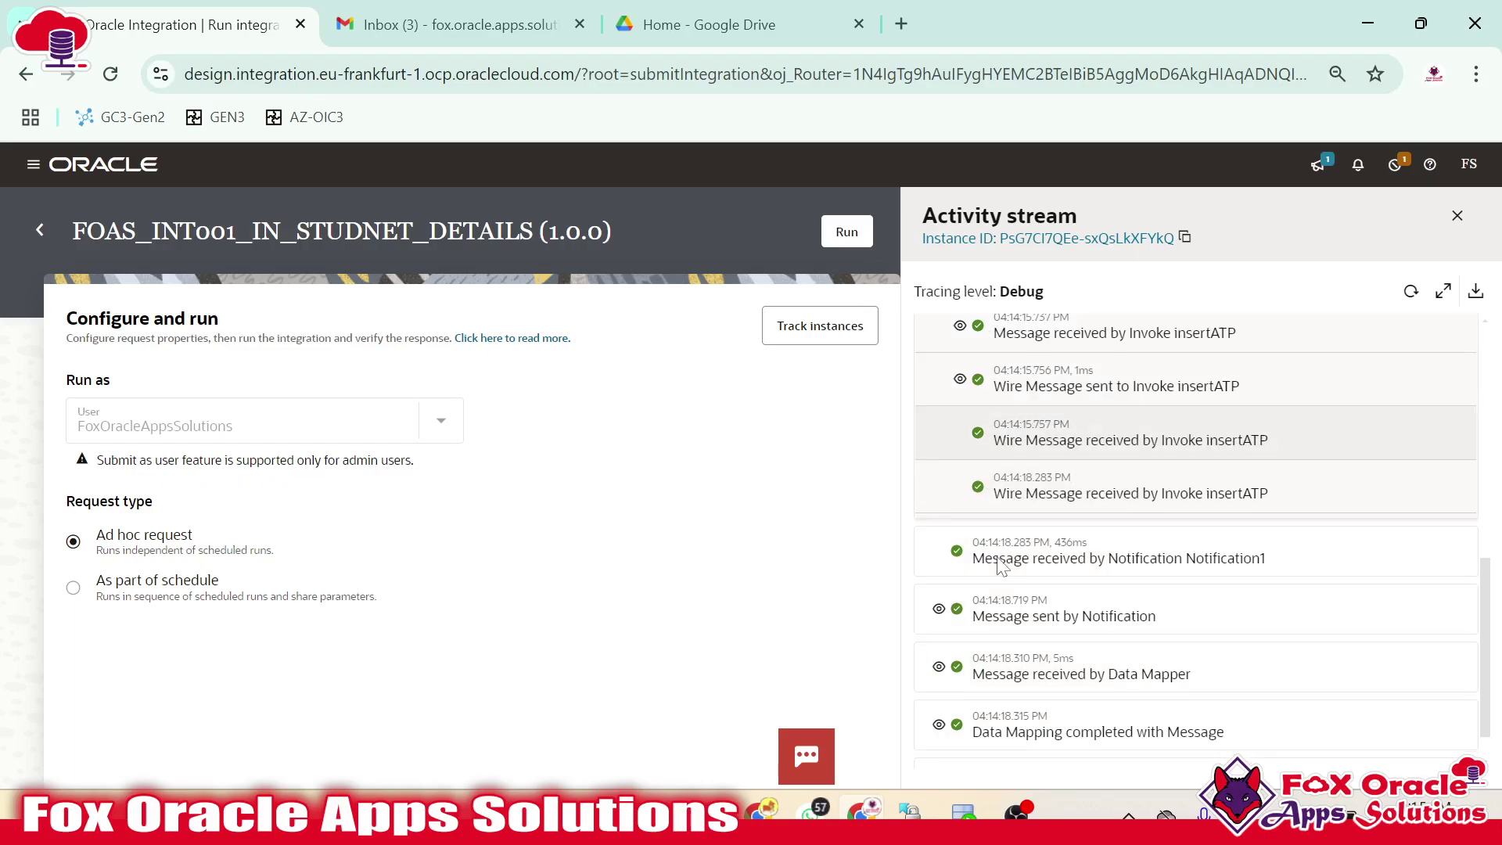
scroll(958, 520, up, 2)
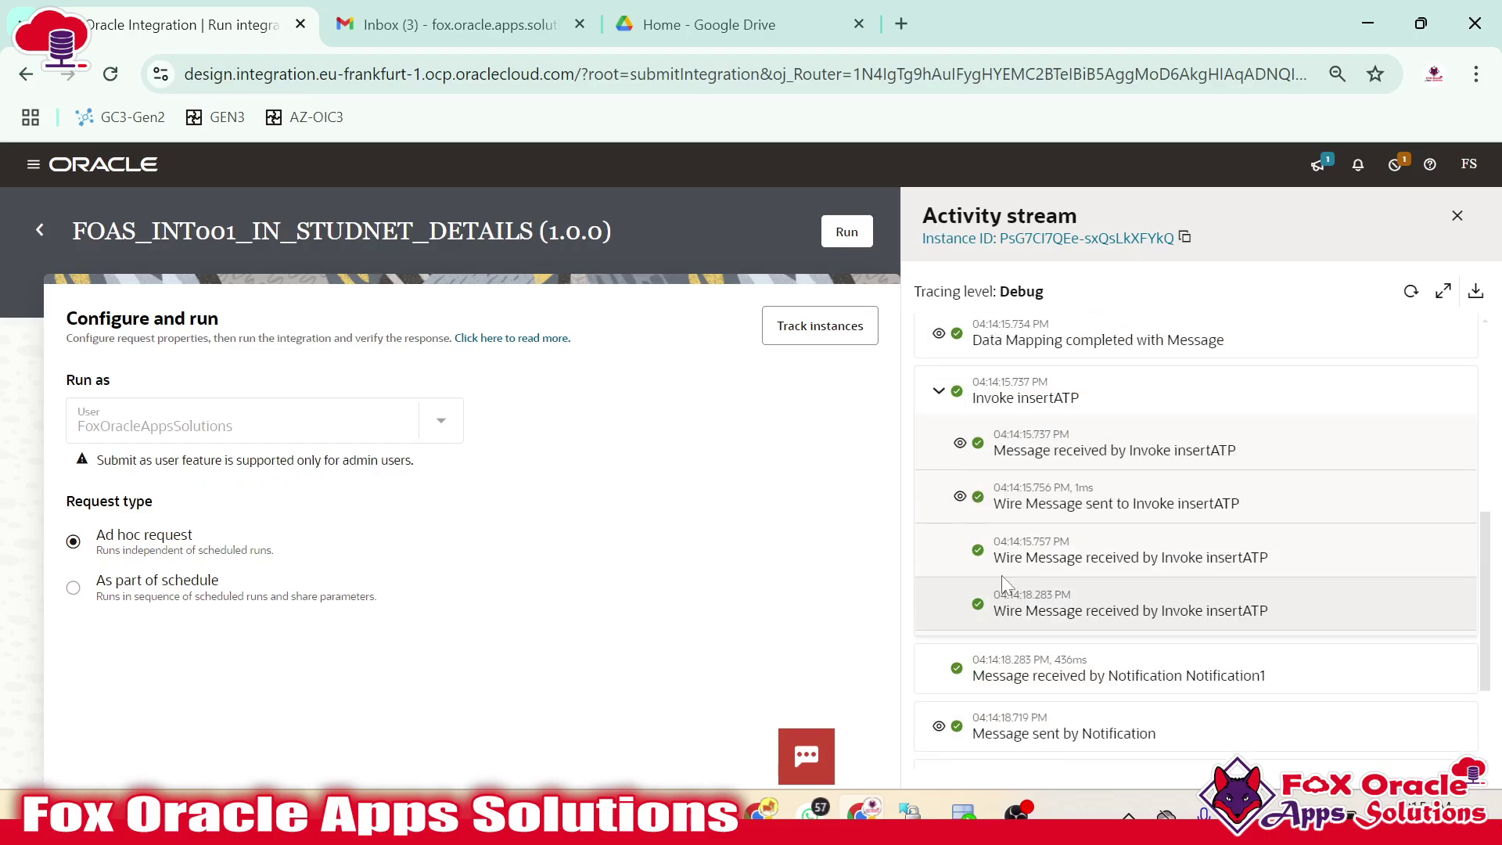
Examine the student records in the message received by Invoke insertATP, and collapse that action's details
click(960, 497)
click(960, 443)
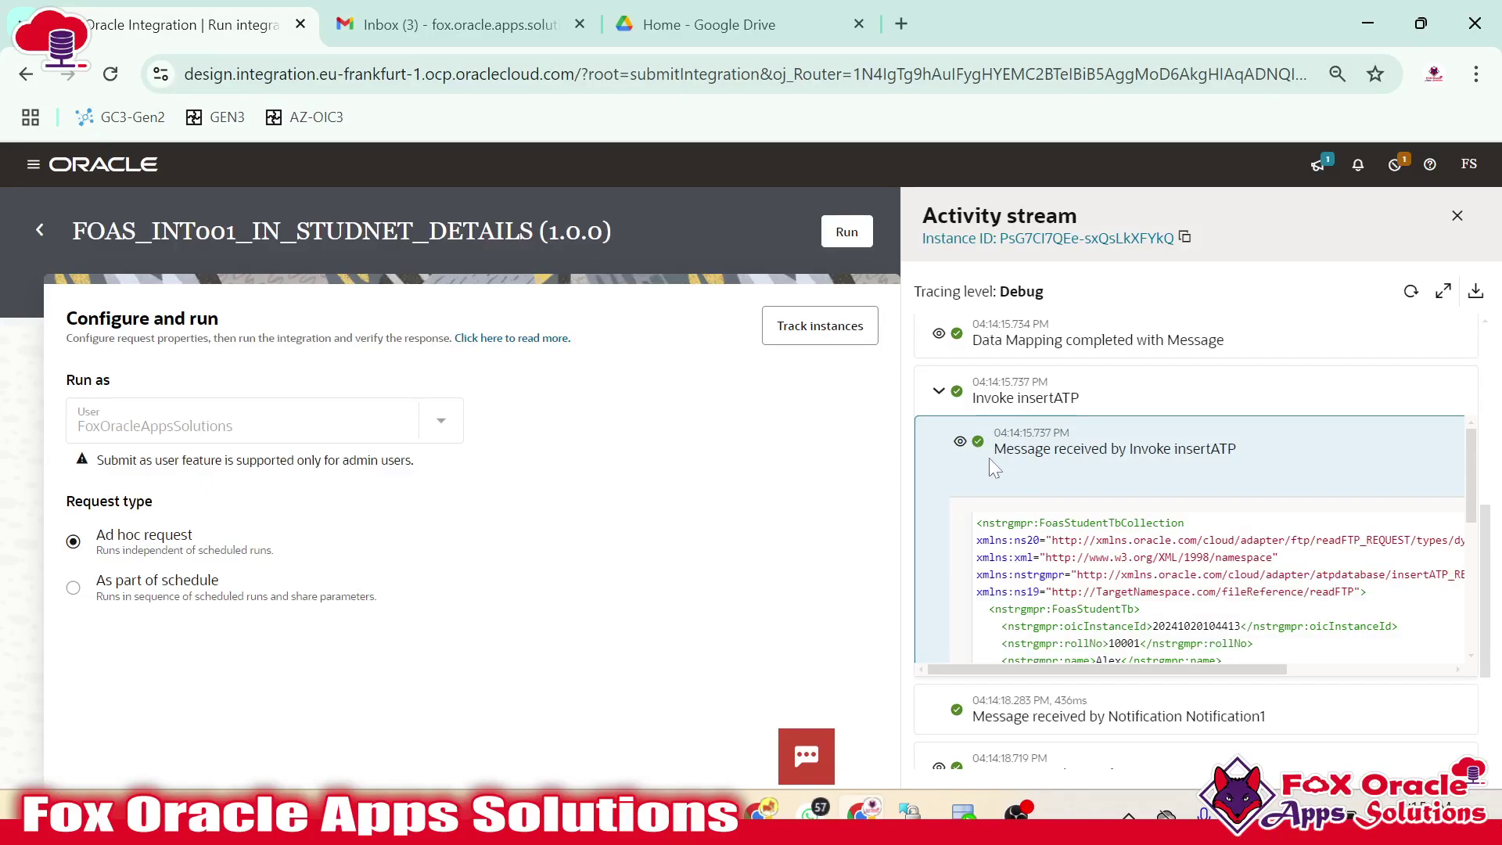
scroll(974, 455, down, 2)
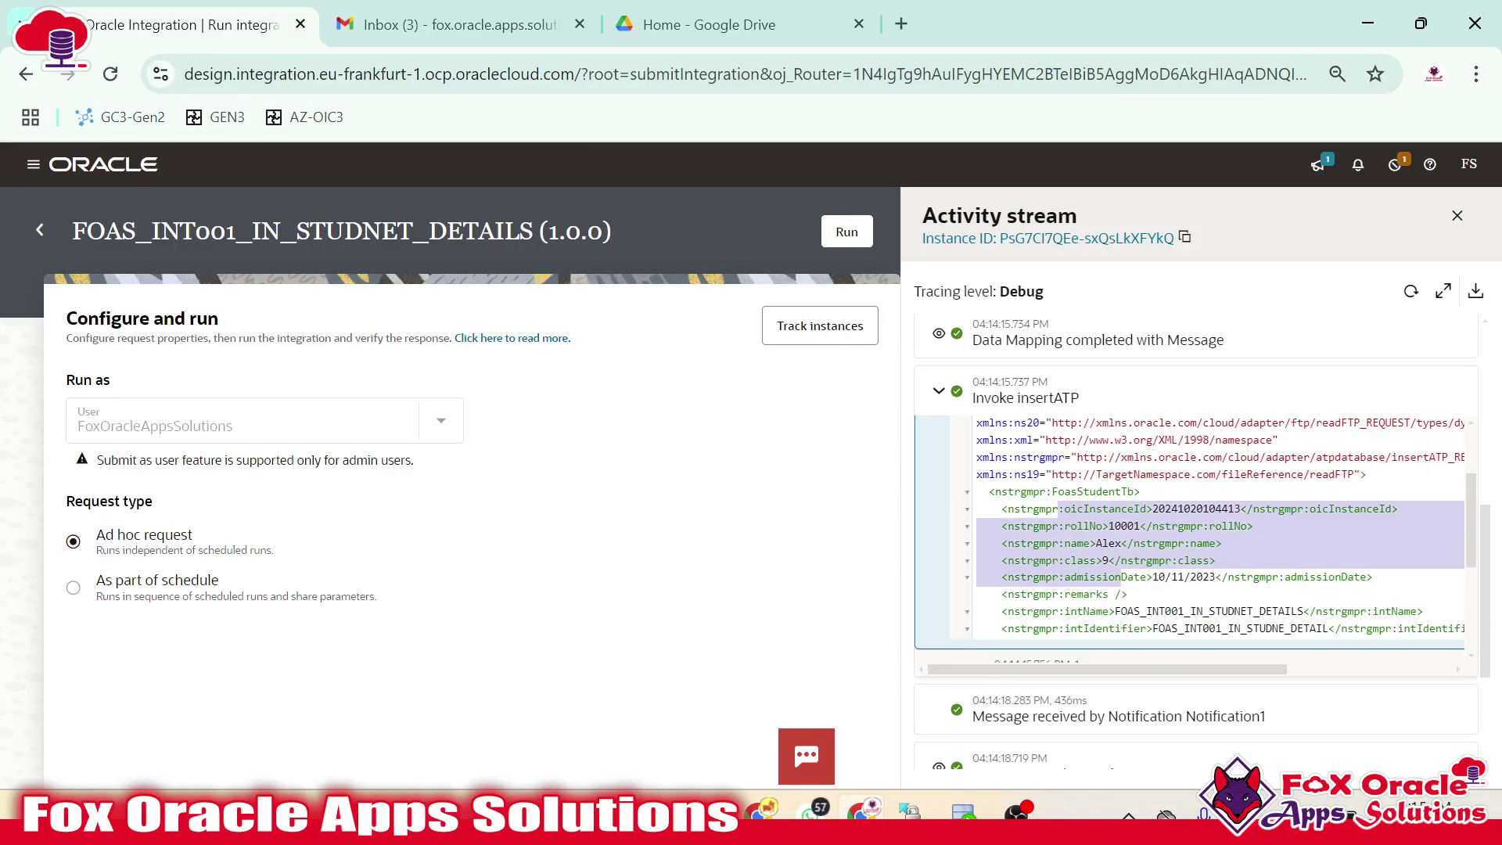
scroll(1220, 528, down, 3)
scroll(1220, 528, down, 5)
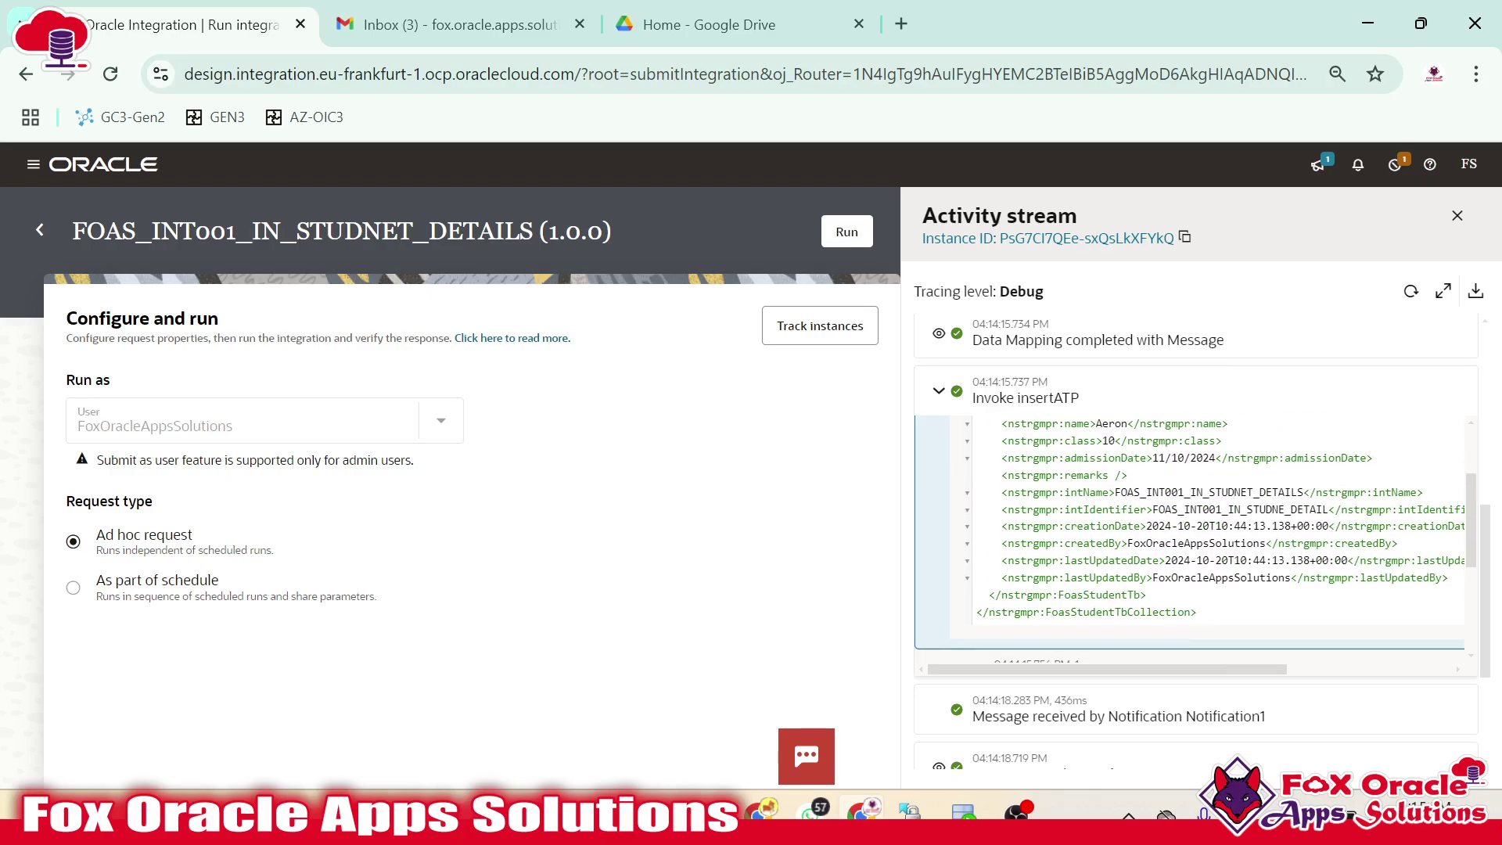
scroll(1221, 528, up, 3)
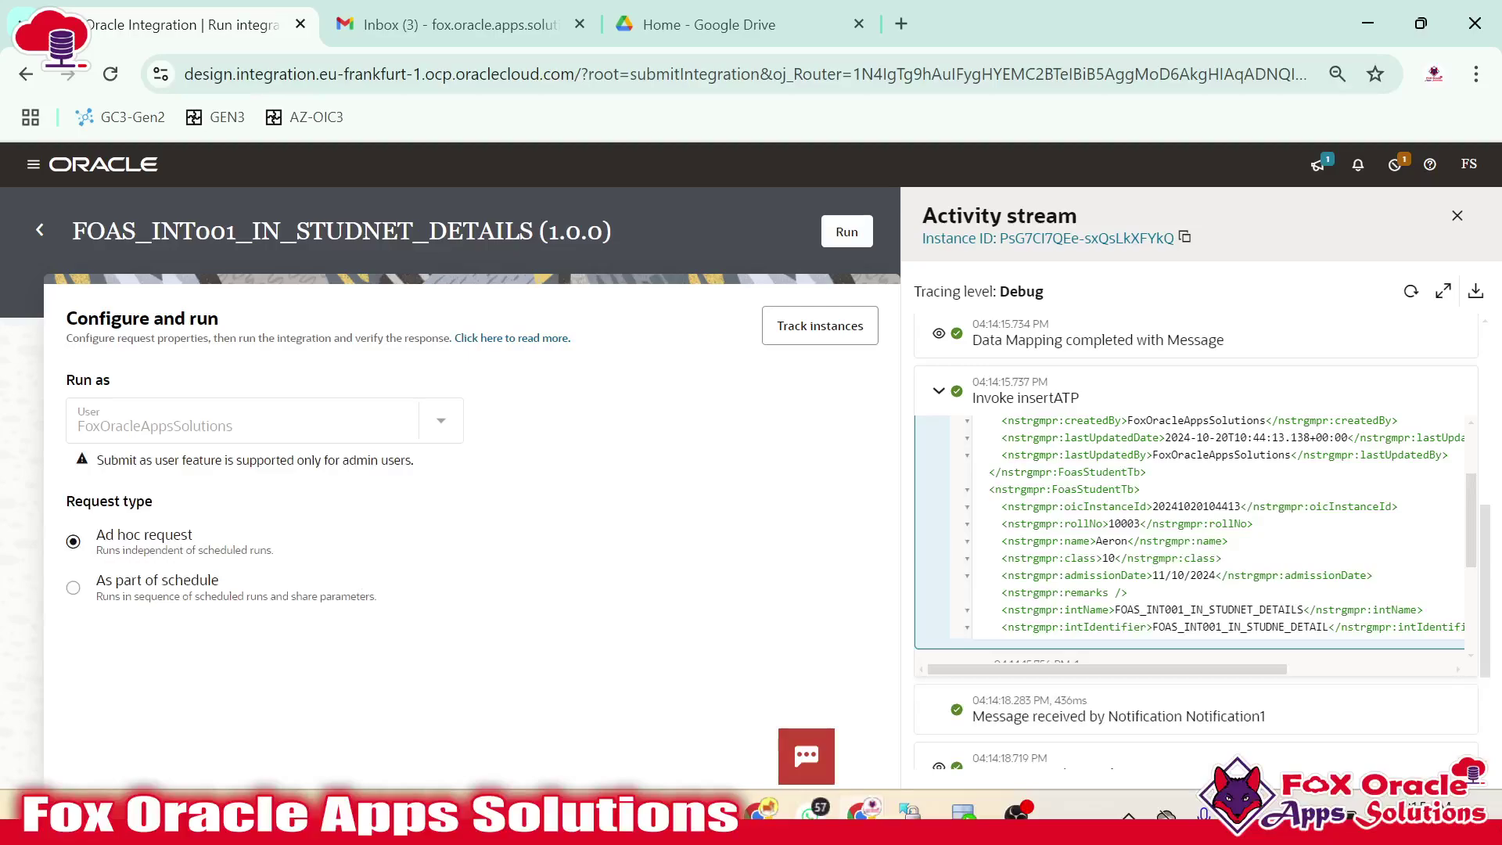
scroll(1083, 523, up, 5)
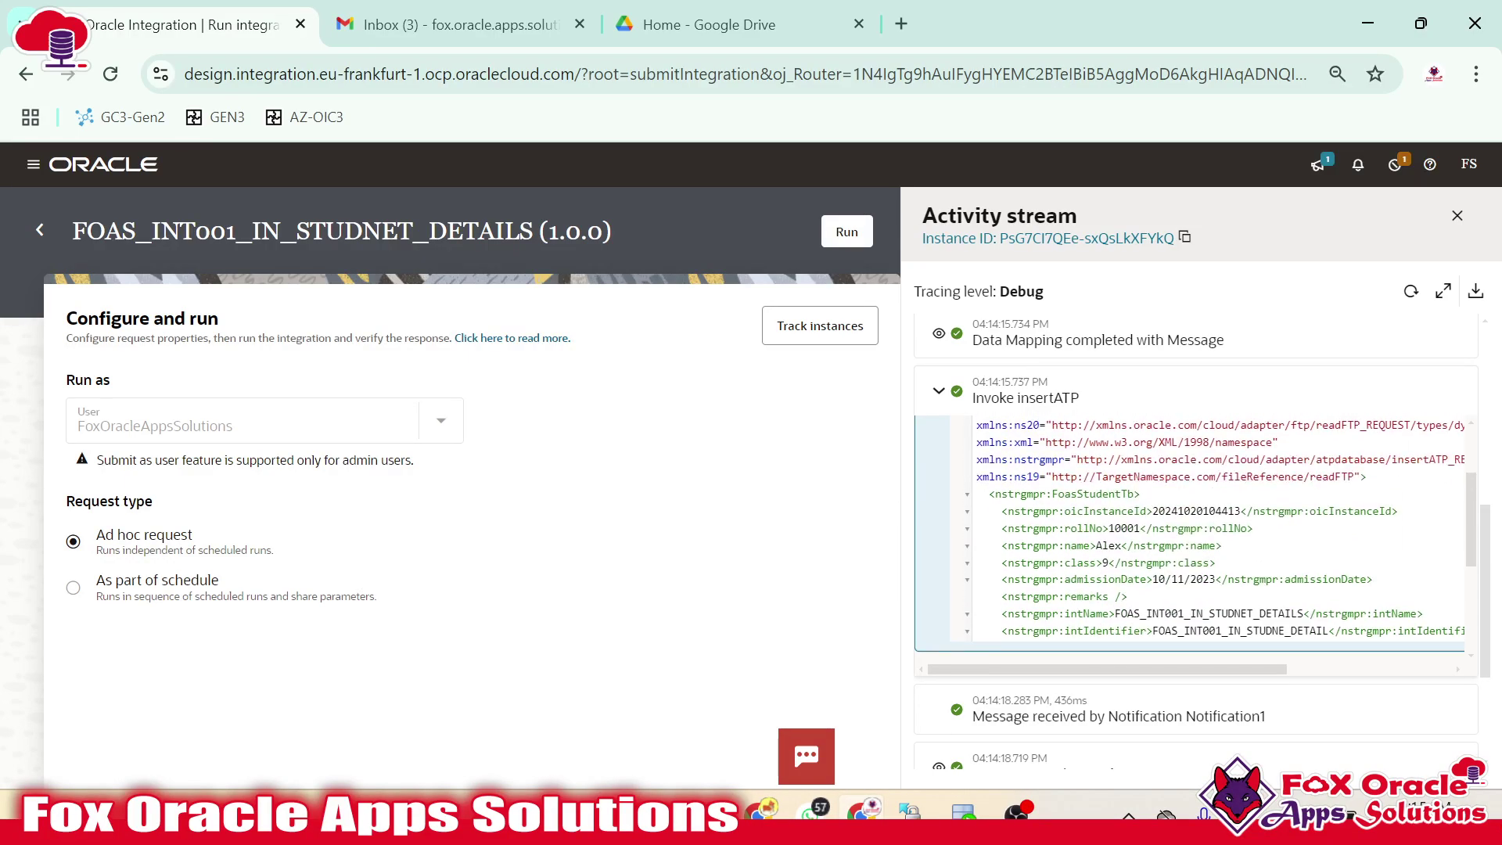
click(940, 391)
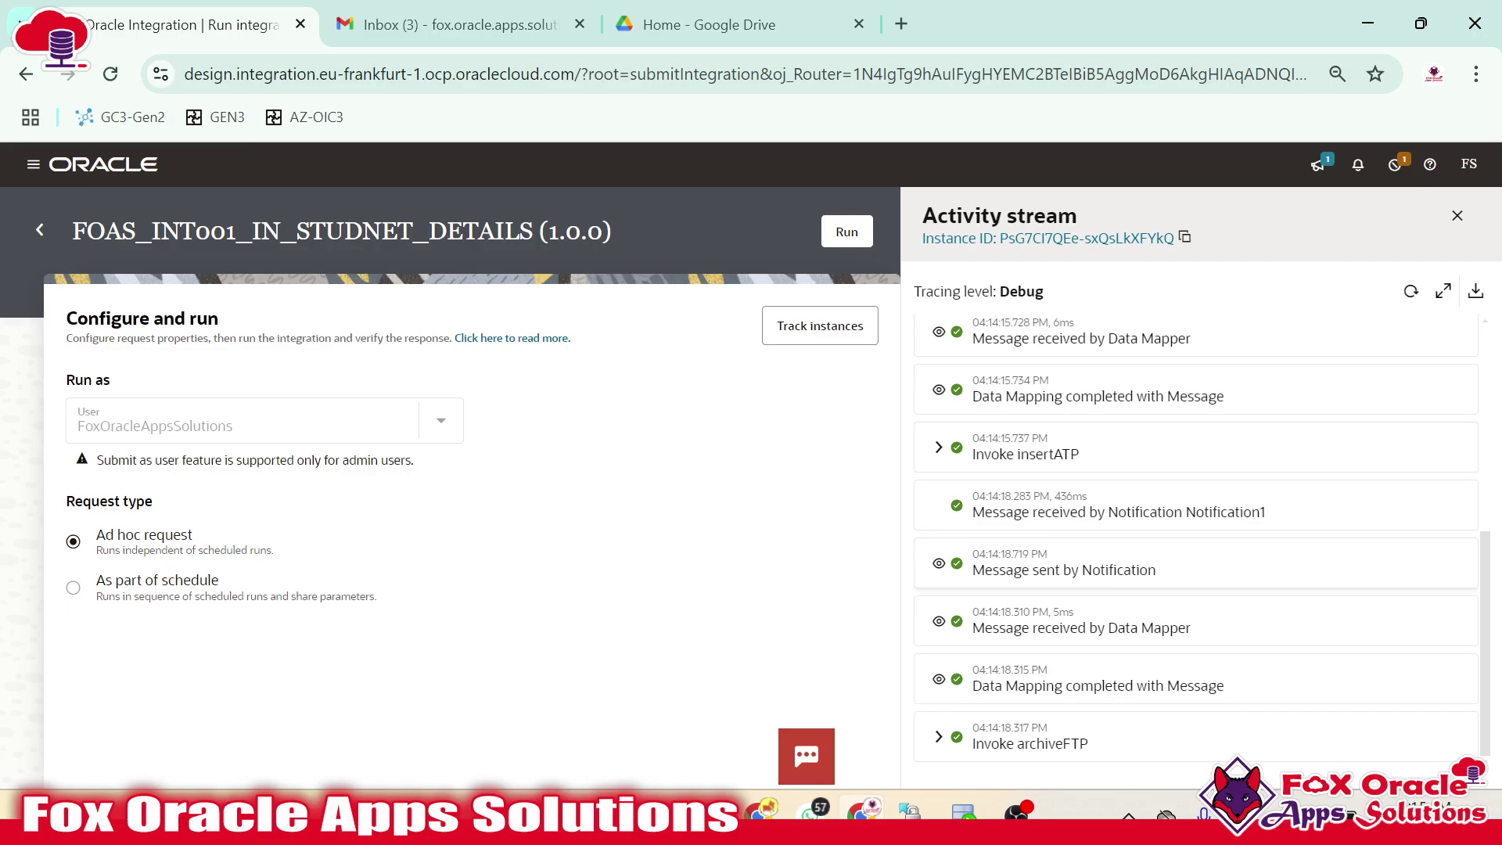
Open the message sent by Notification, read its subject and body text, and close it again
click(940, 564)
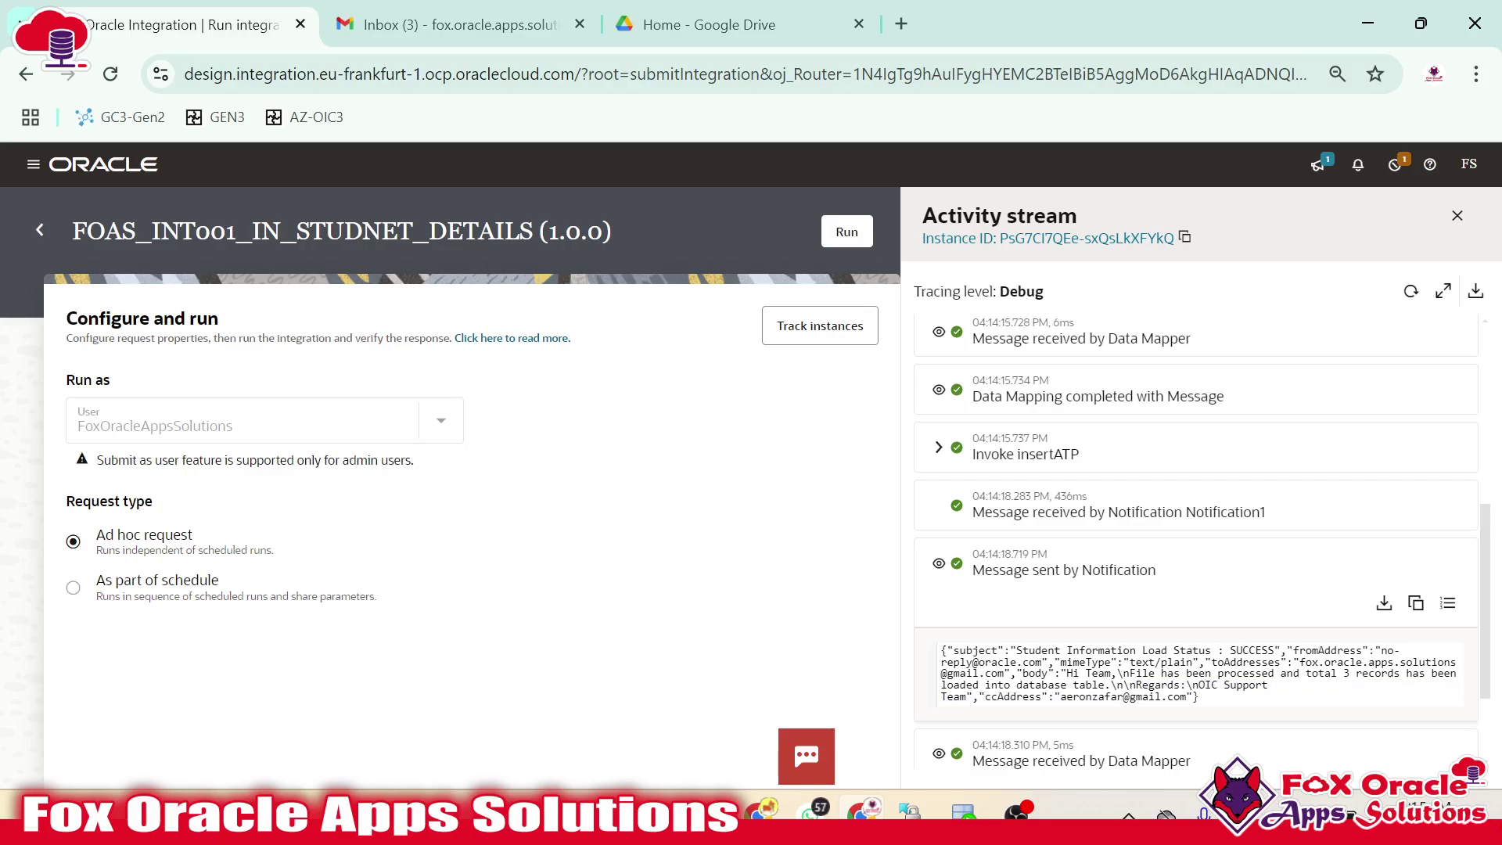
drag(1129, 674, 1405, 674)
scroll(1201, 540, down, 2)
click(939, 431)
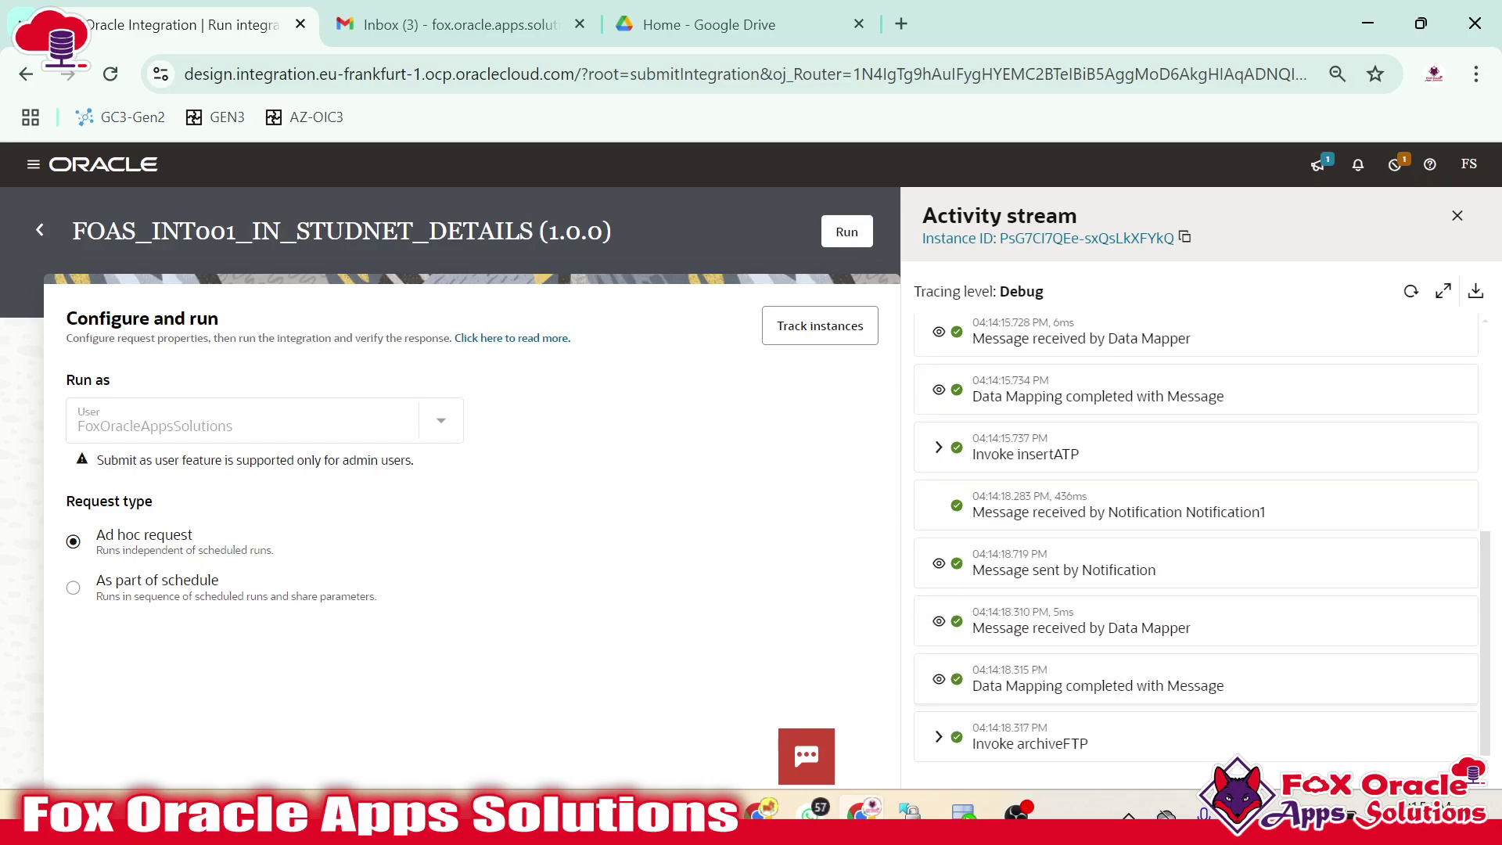
Refresh the activity stream and check the run from Invoke archiveFTP to its final entry
drag(1011, 743, 1114, 744)
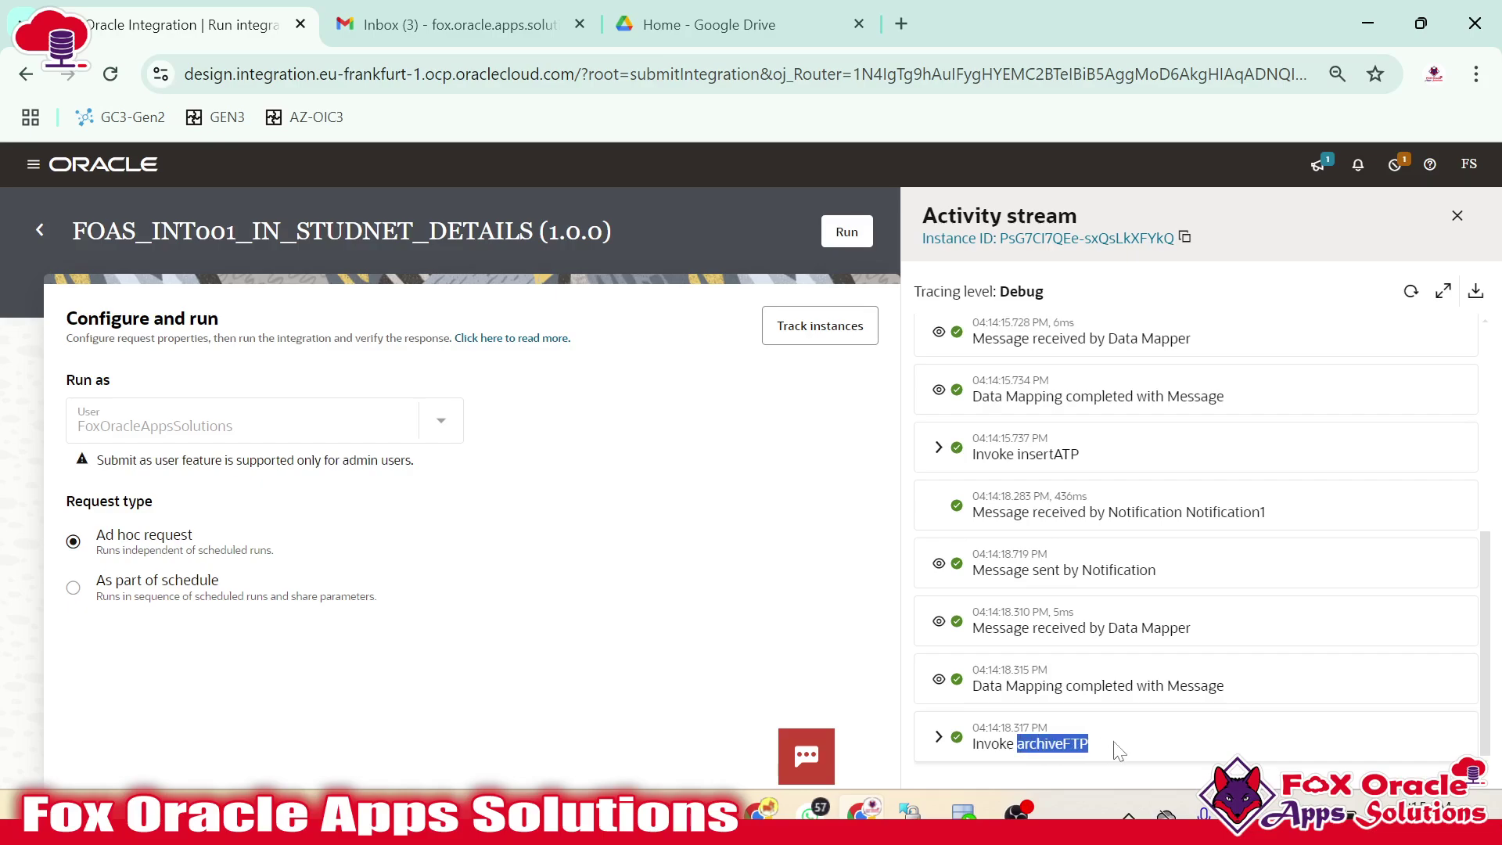
scroll(1118, 720, up, 5)
click(1411, 291)
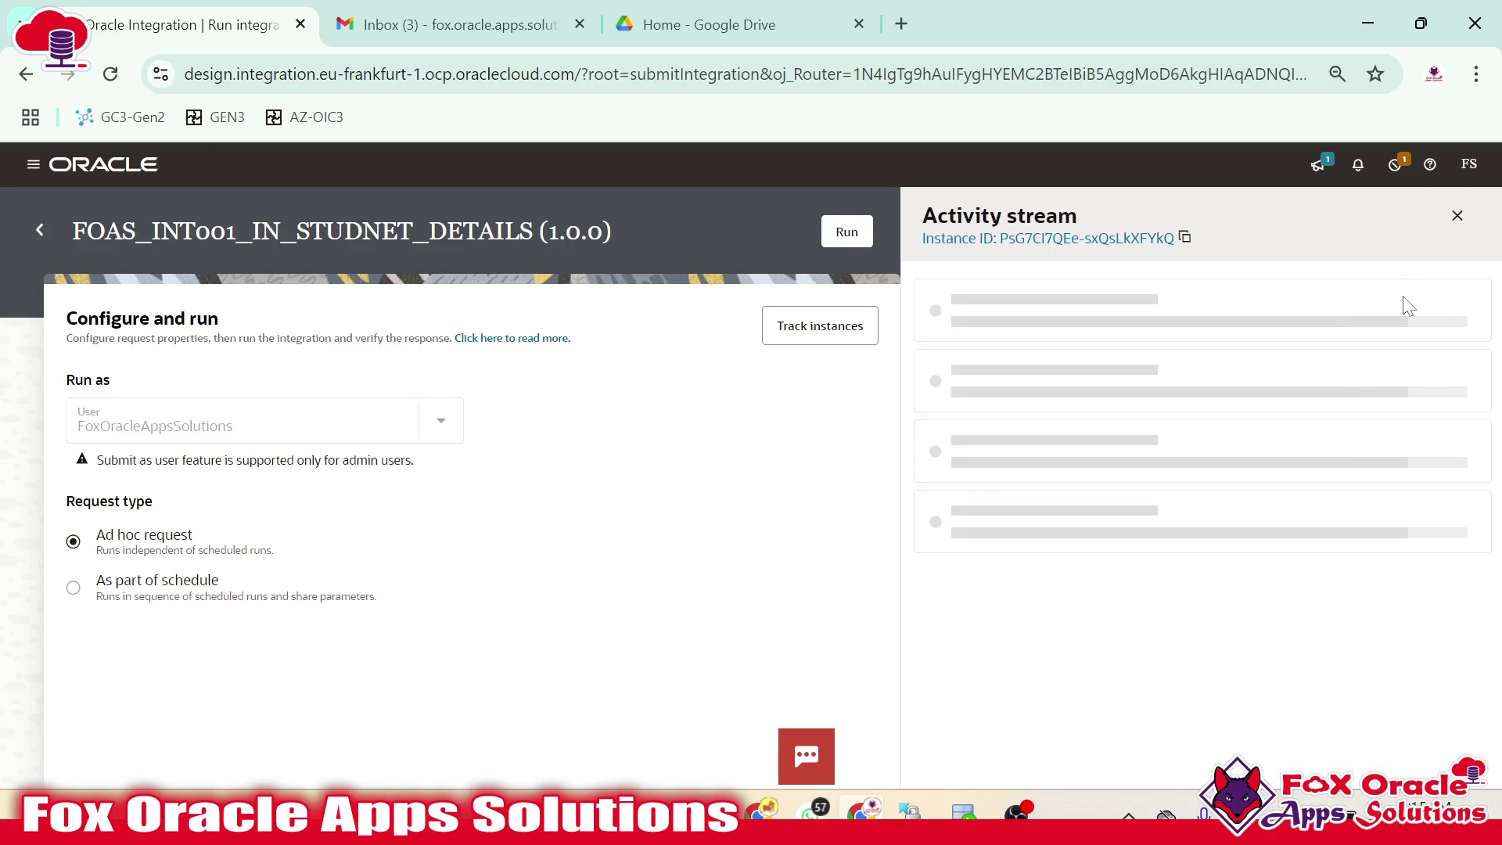
scroll(1155, 531, down, 2)
scroll(1155, 531, down, 4)
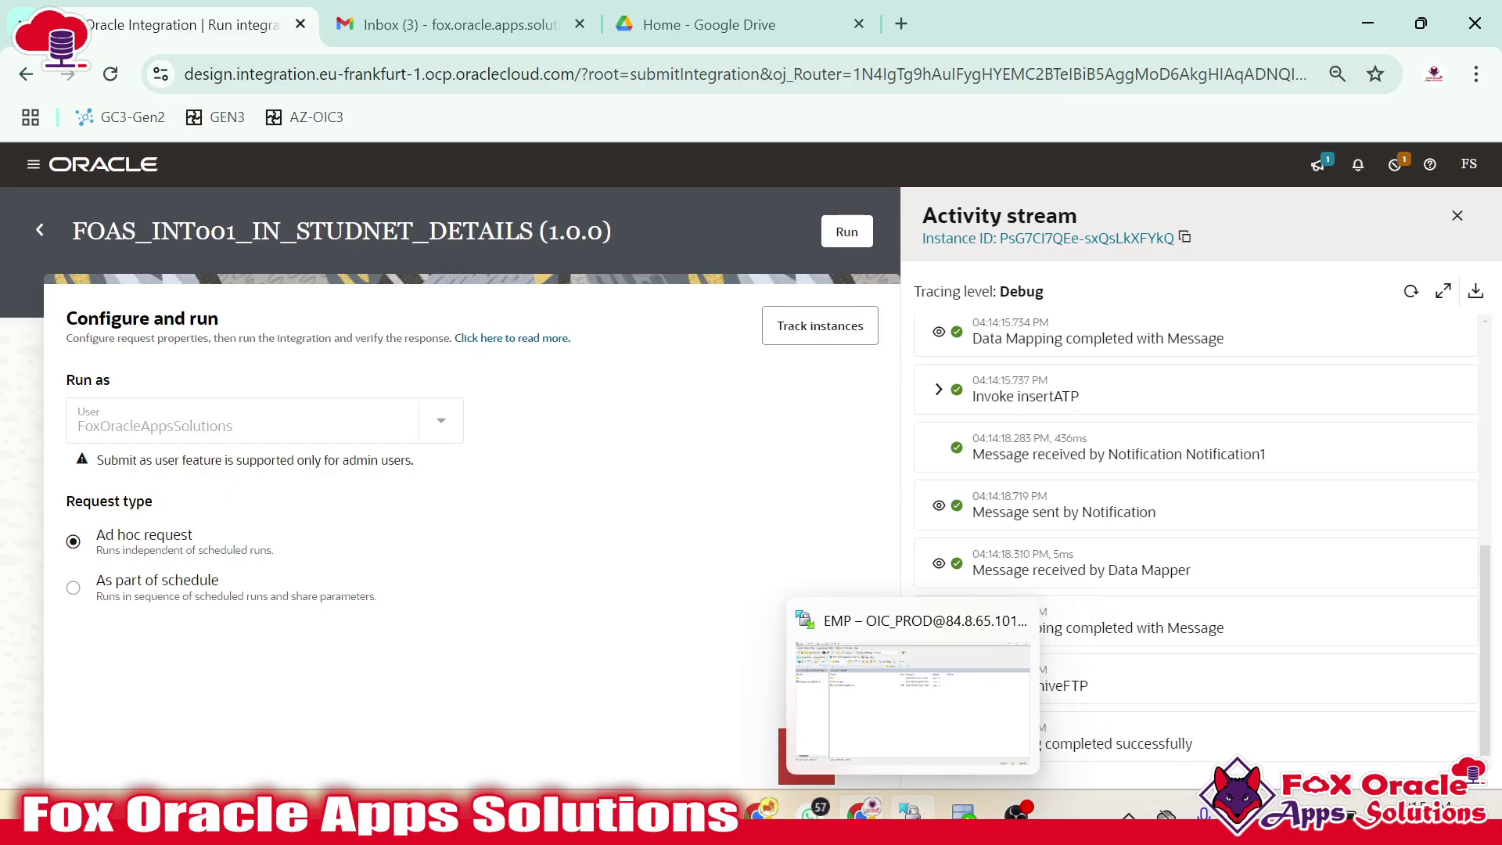
Switch to WinSCP, refresh /OIC_PROD/EMP and select StudentSampleFile.csv_20241020104413.archive in the Processed folder
click(910, 810)
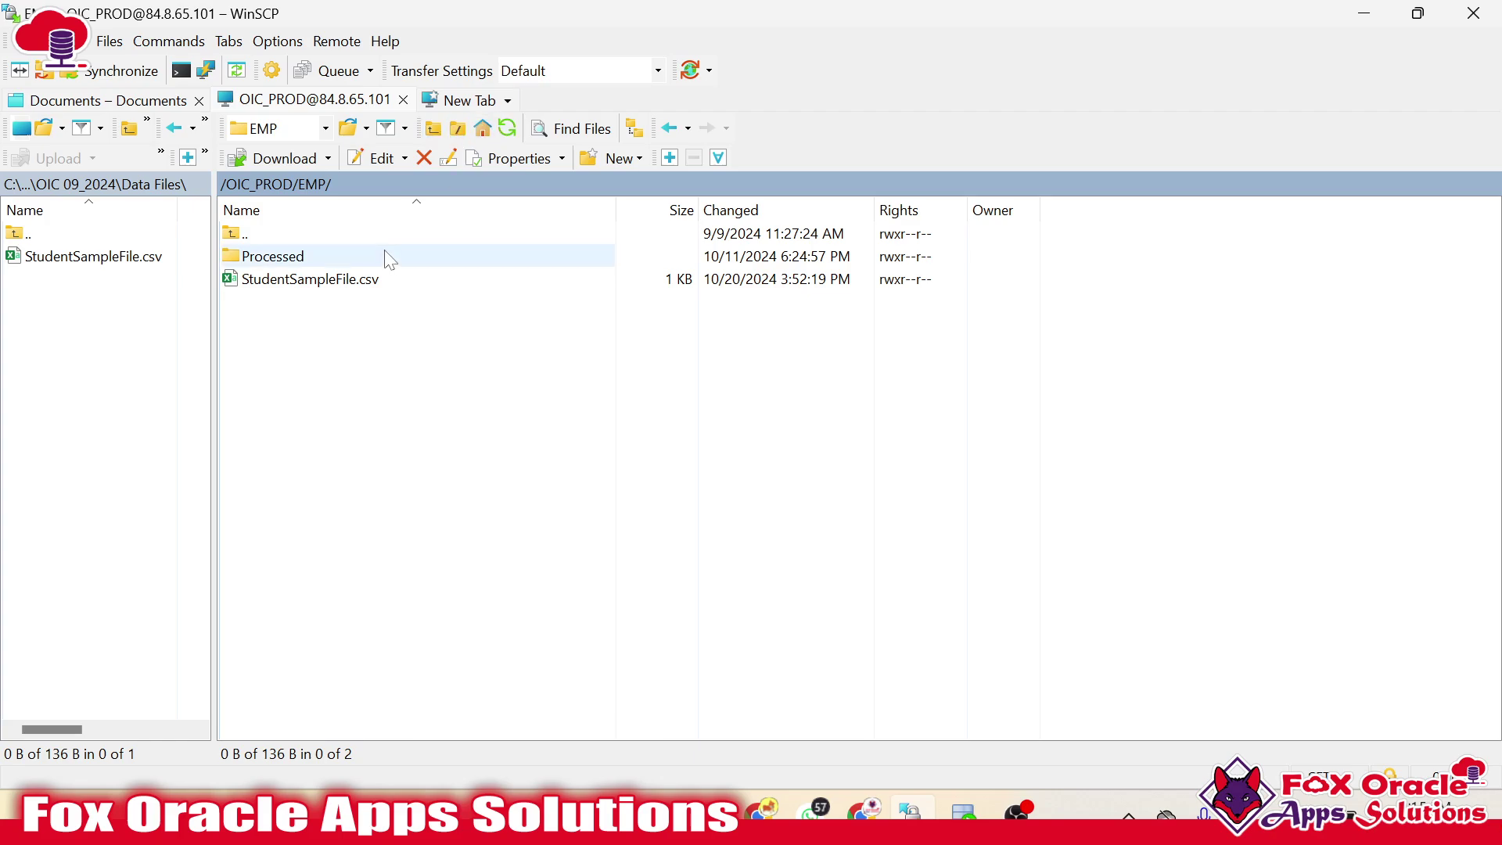
click(507, 129)
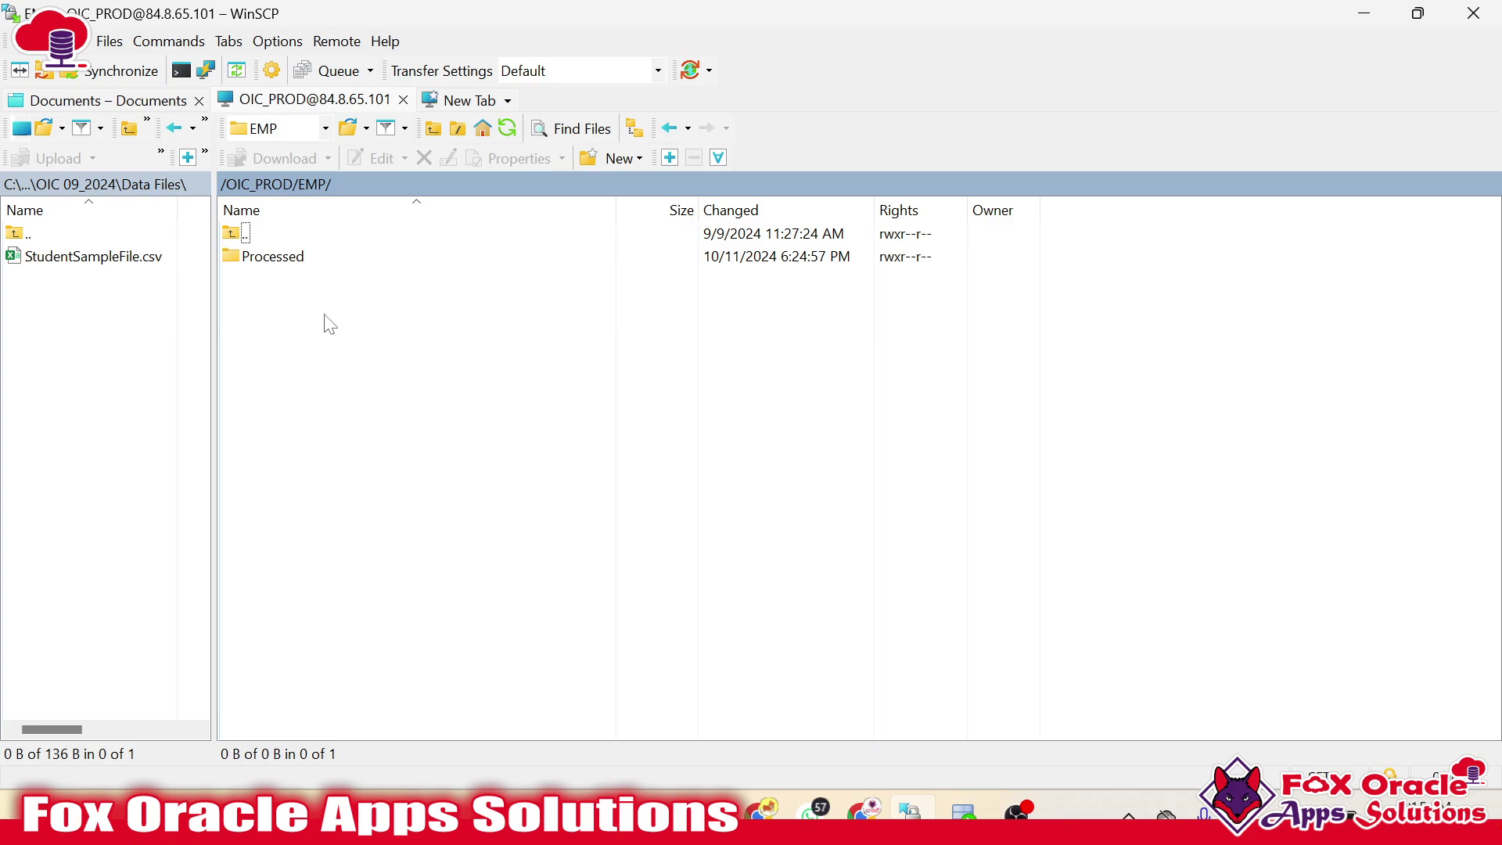
double_click(283, 257)
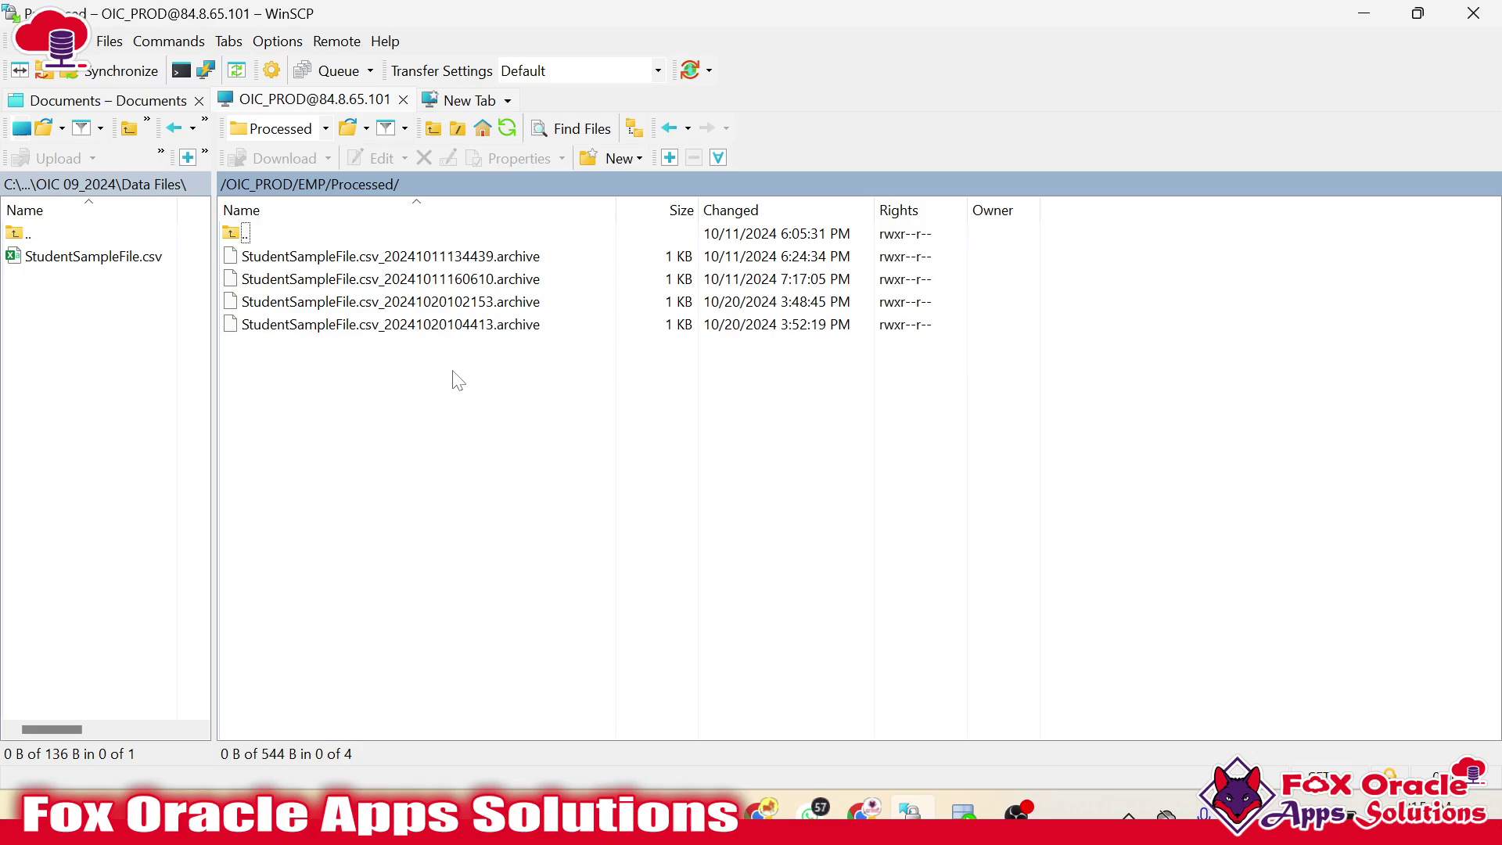
click(328, 325)
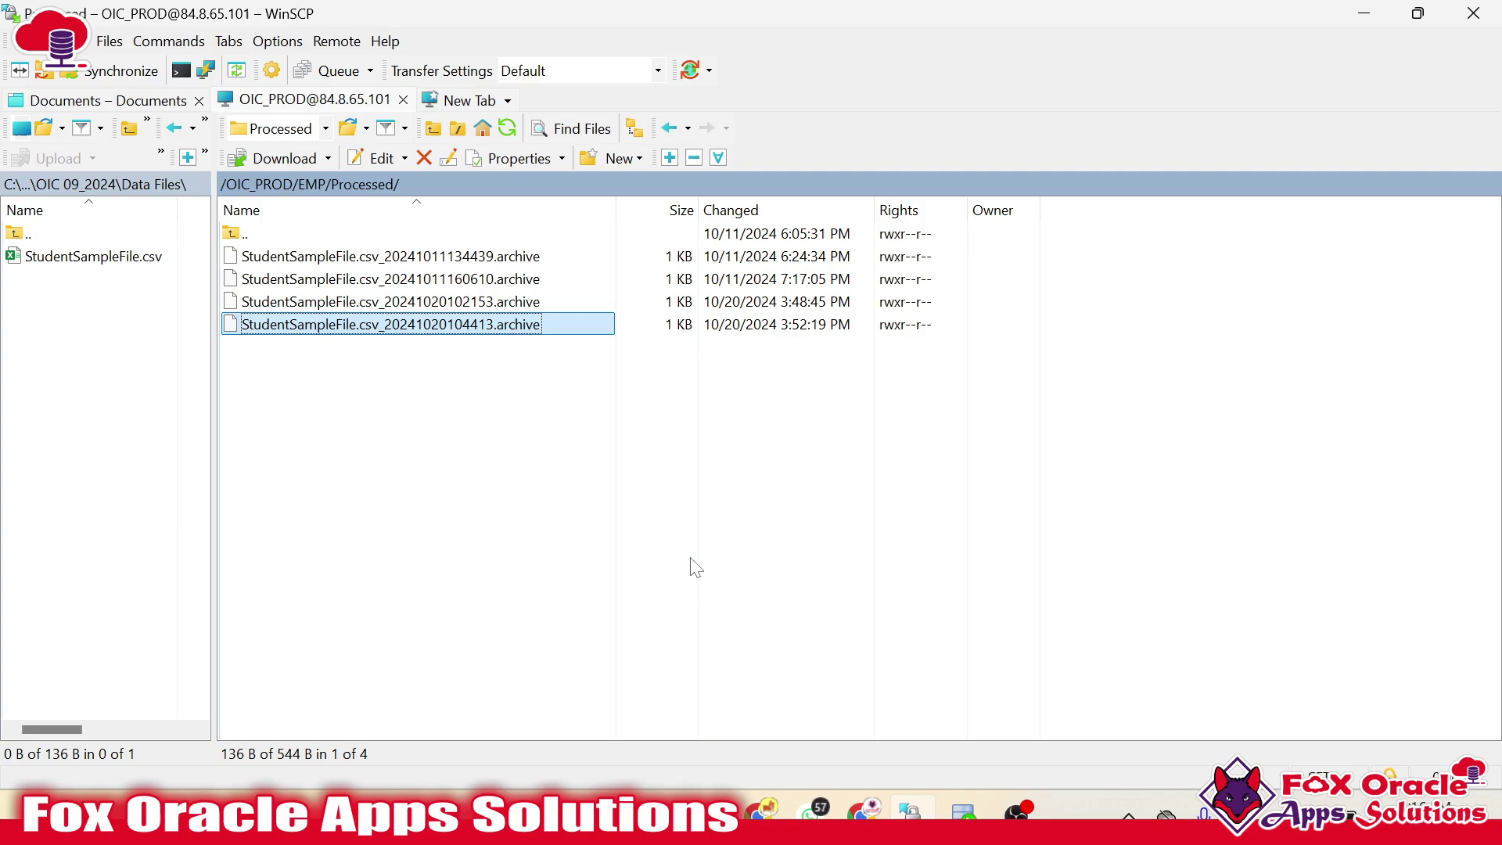
Switch to SQL Developer and run the select query on FOAS_STUDENT_TB in the ATP worksheet
click(964, 810)
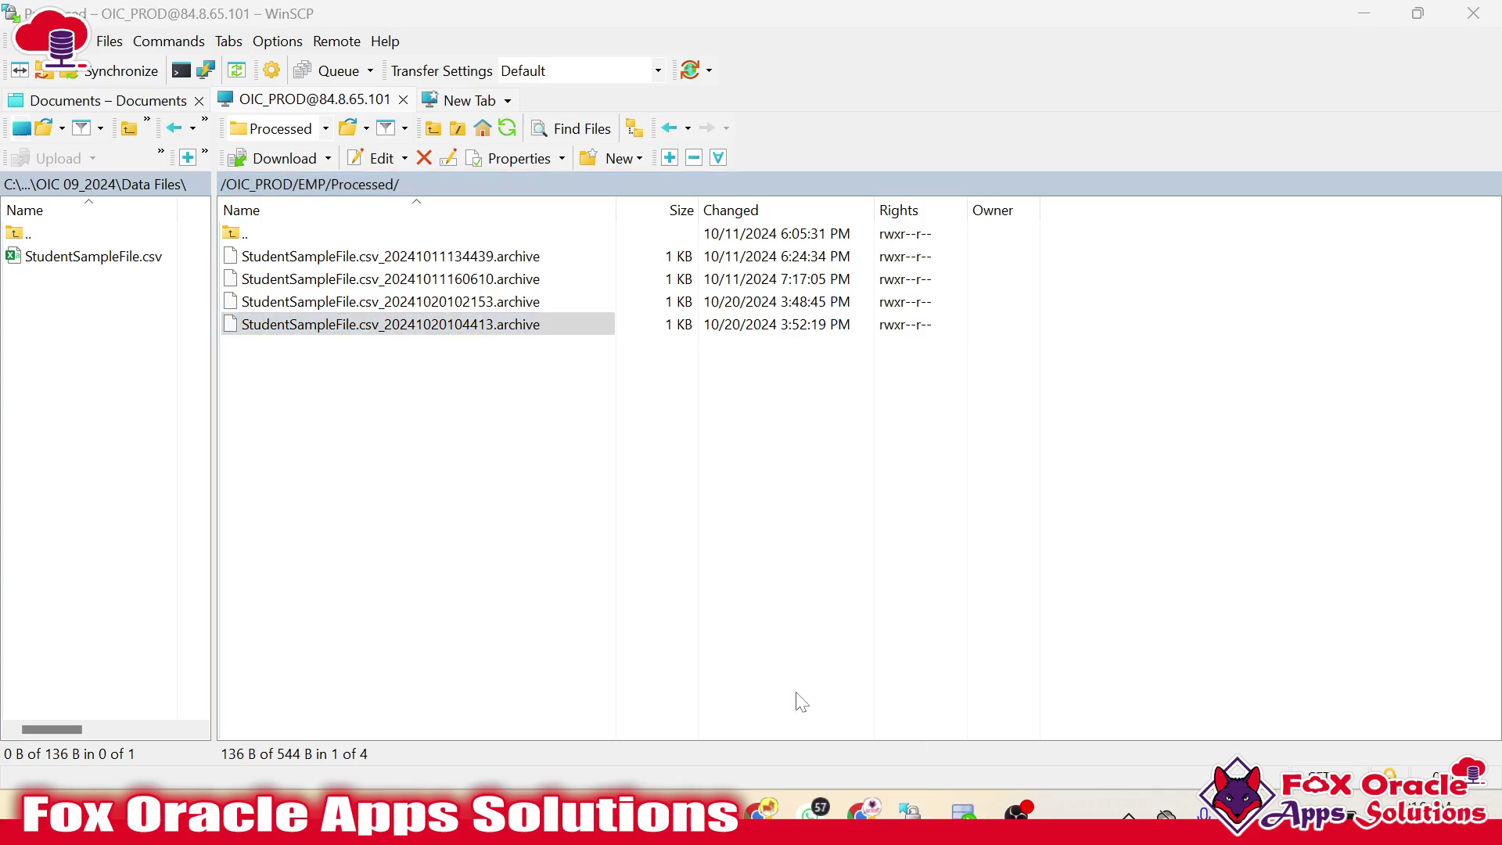
click(964, 809)
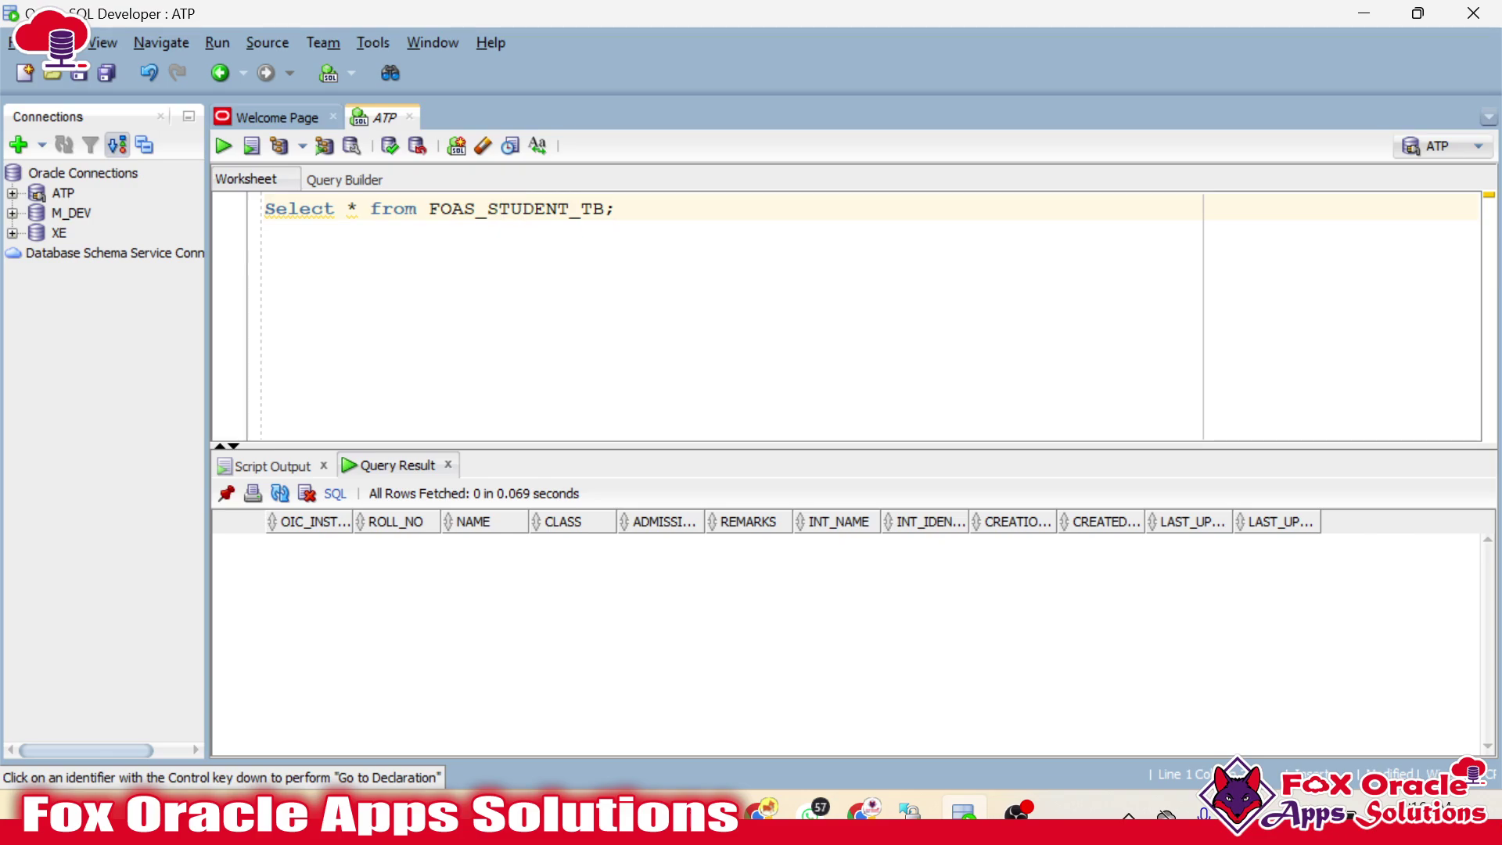
key(ctrl+Return)
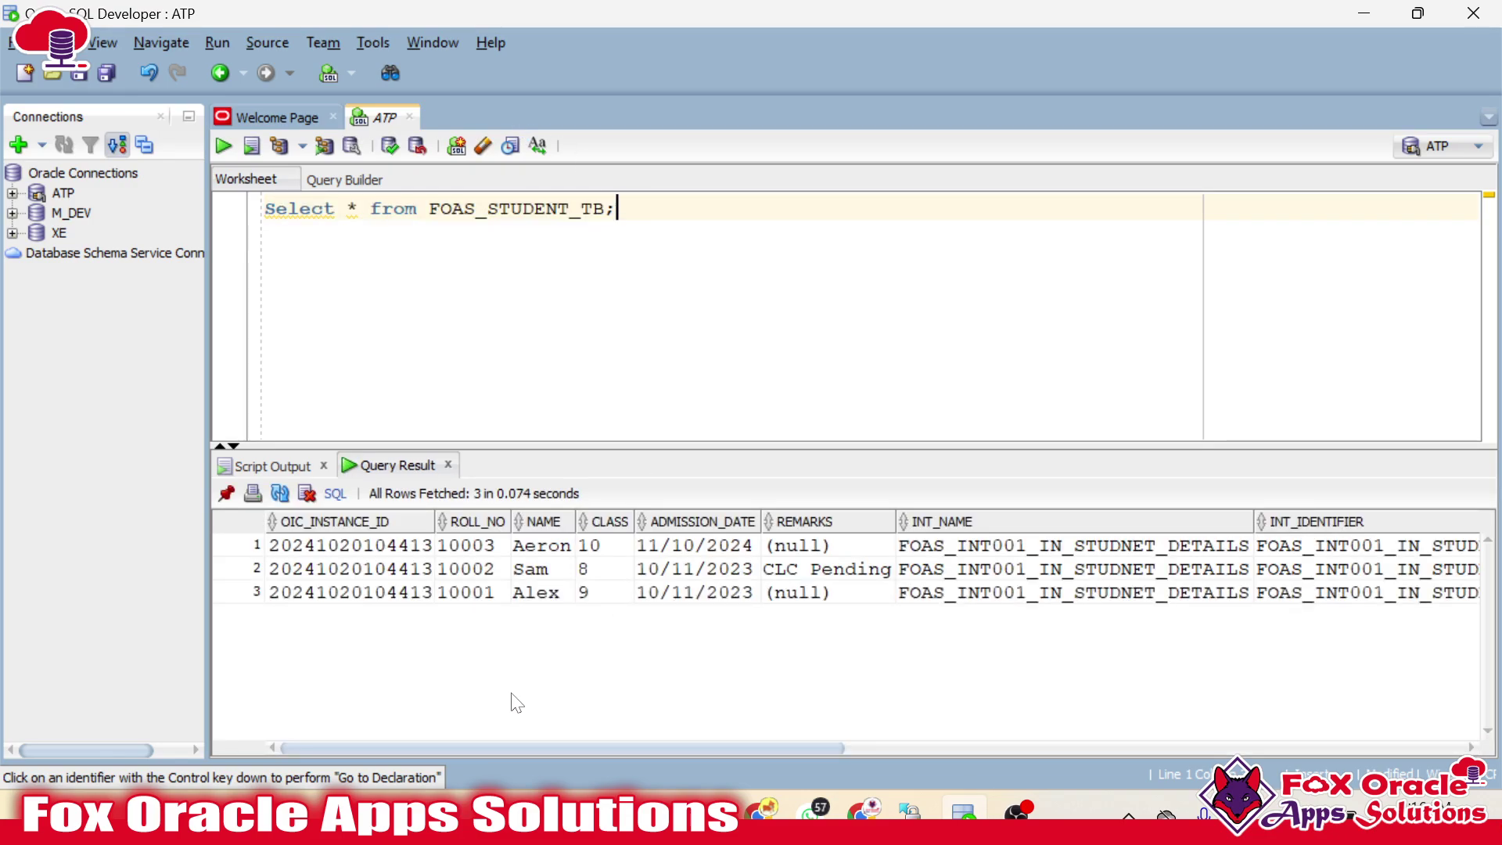
Examine the student columns, OIC_INSTANCE_ID and INT_NAME values of the inserted rows in the query result
drag(469, 547, 697, 592)
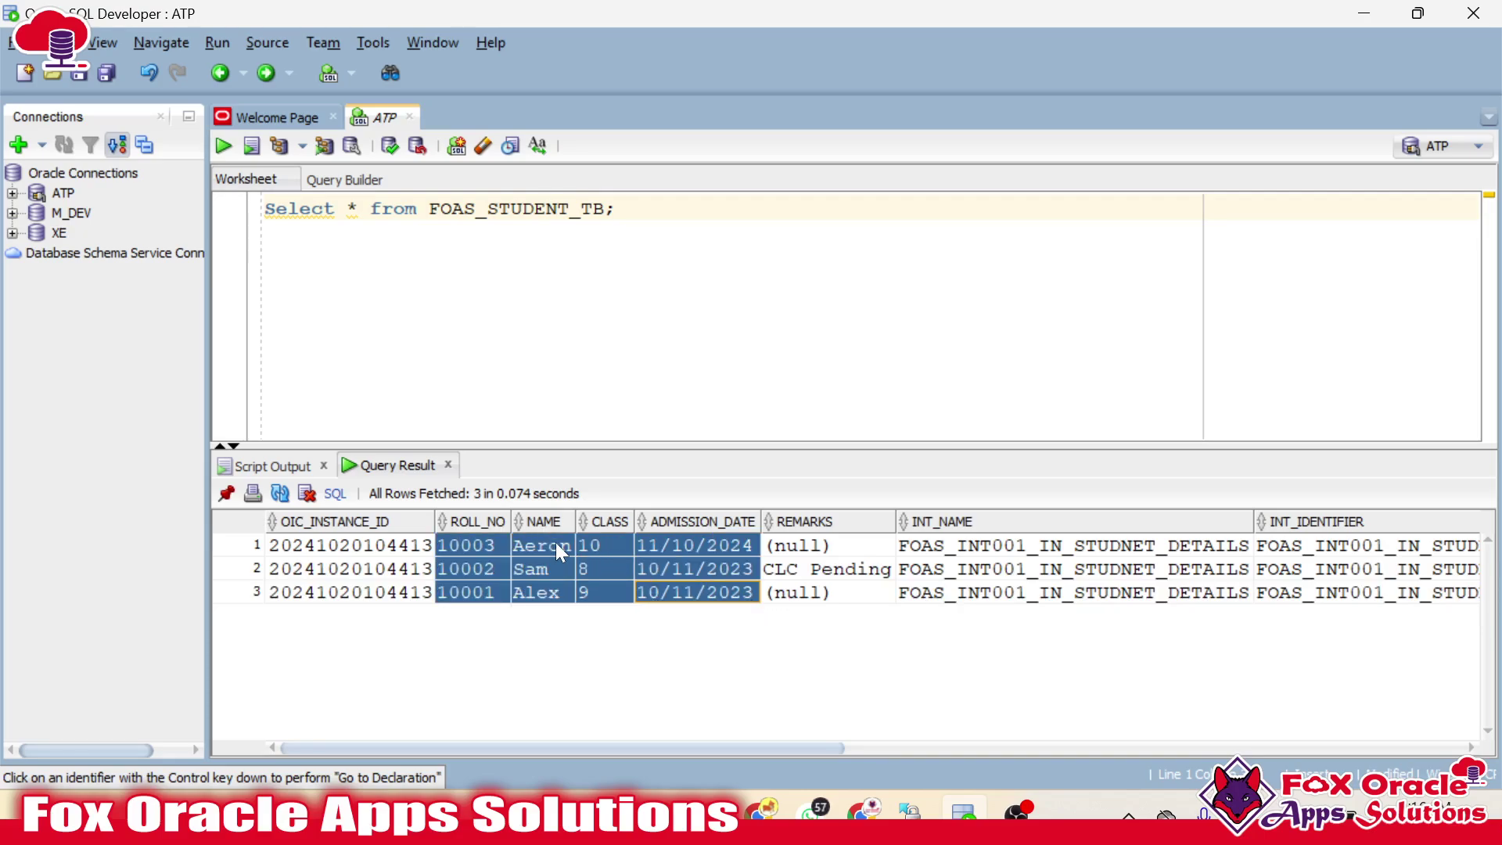
drag(367, 548, 827, 592)
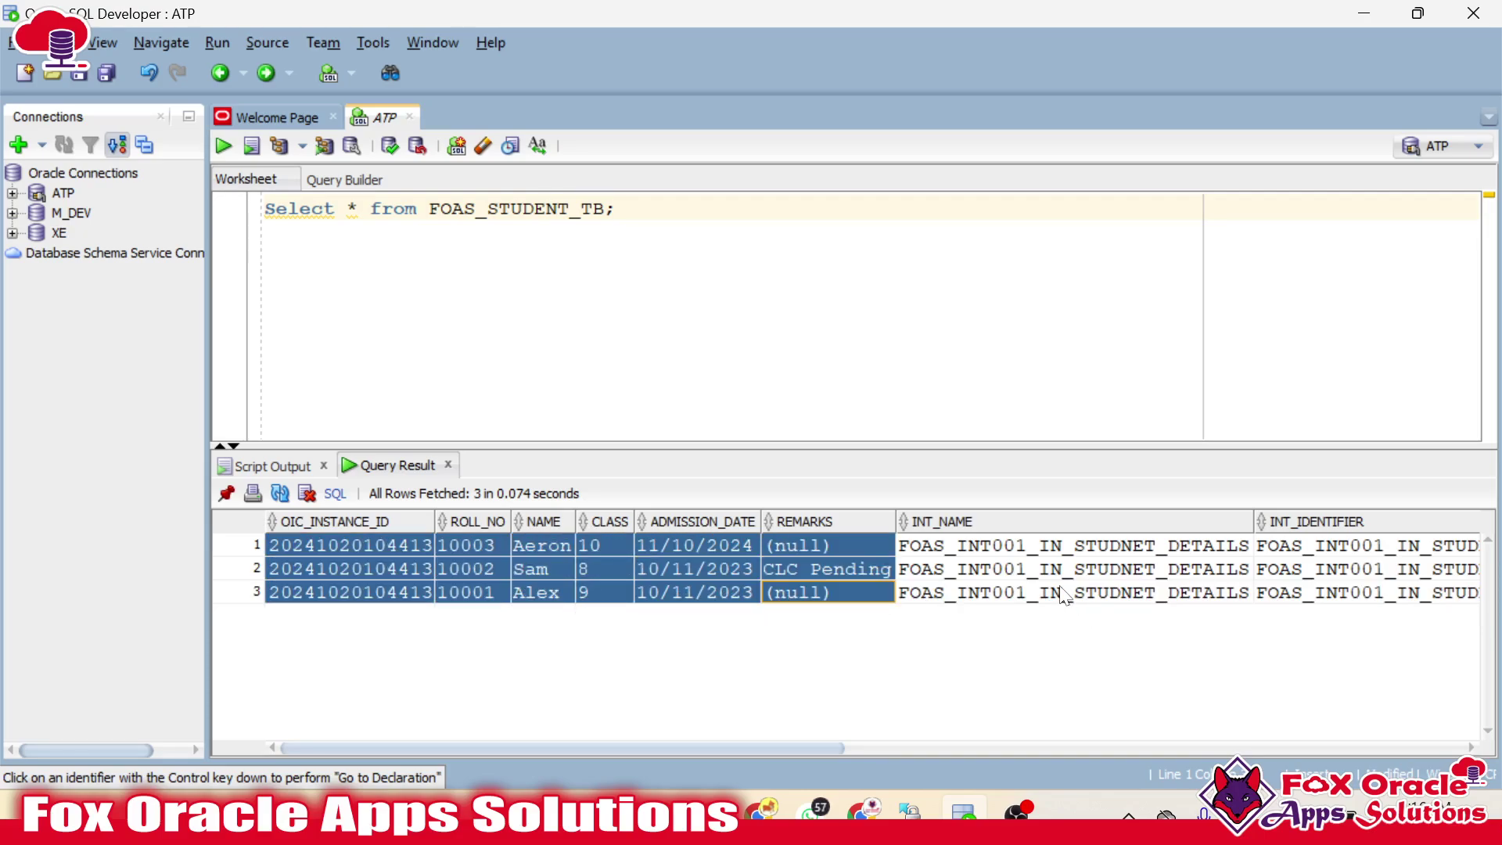
click(970, 569)
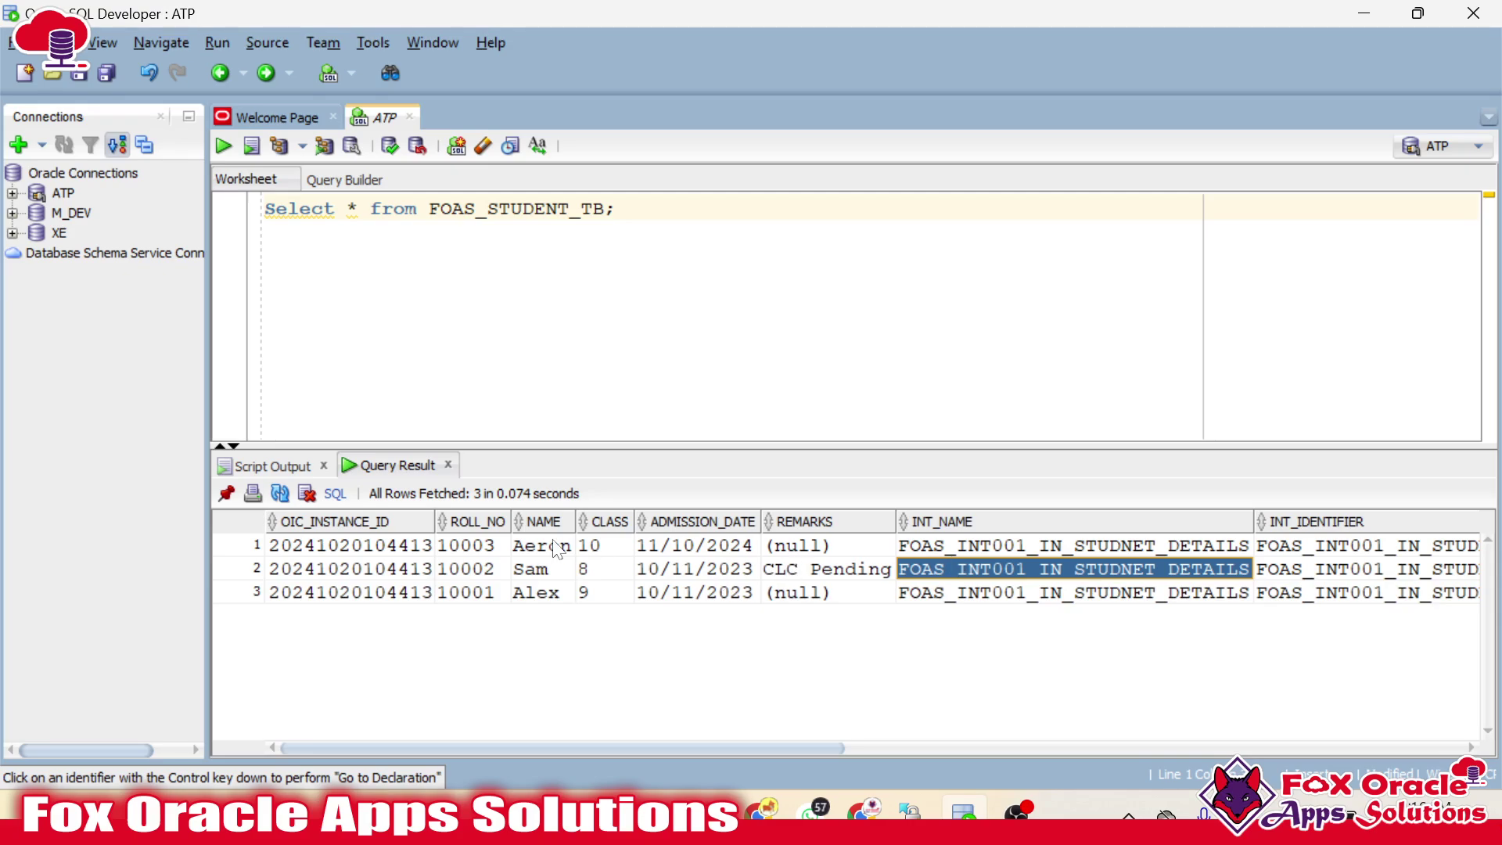
drag(464, 547, 804, 620)
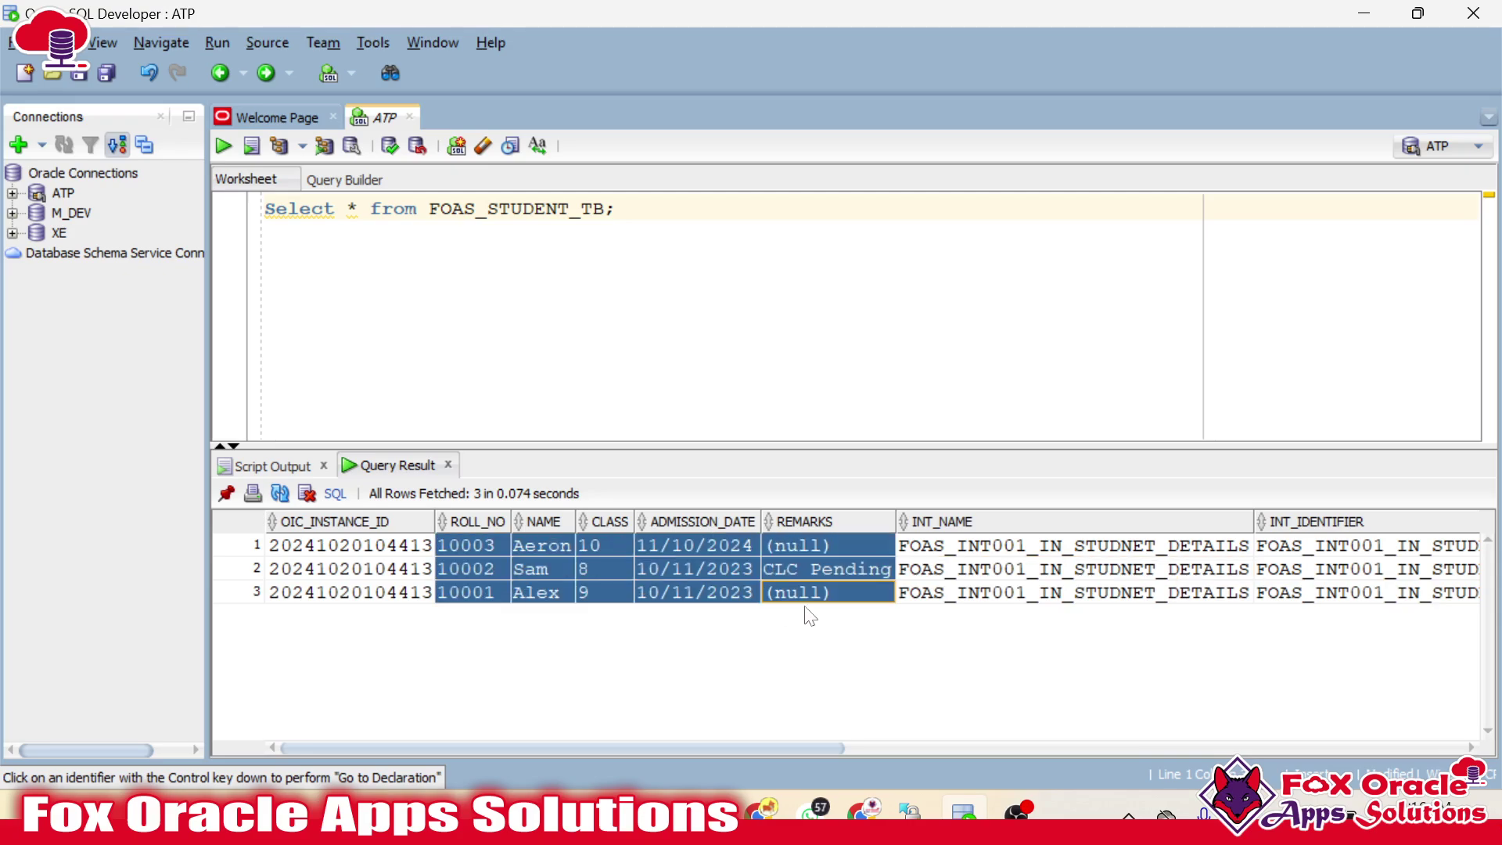
drag(346, 547, 348, 637)
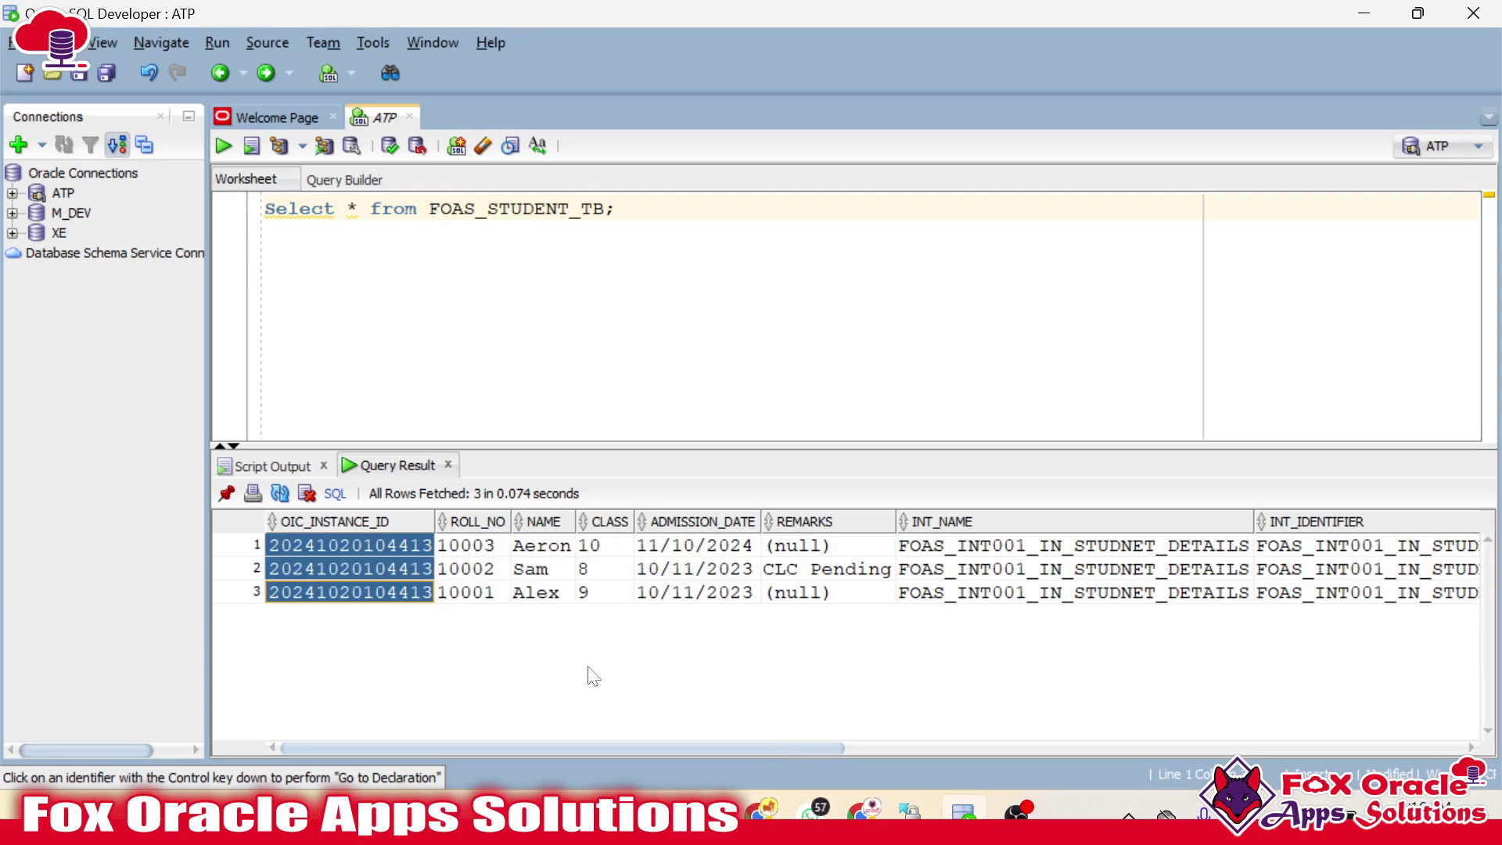
click(1018, 593)
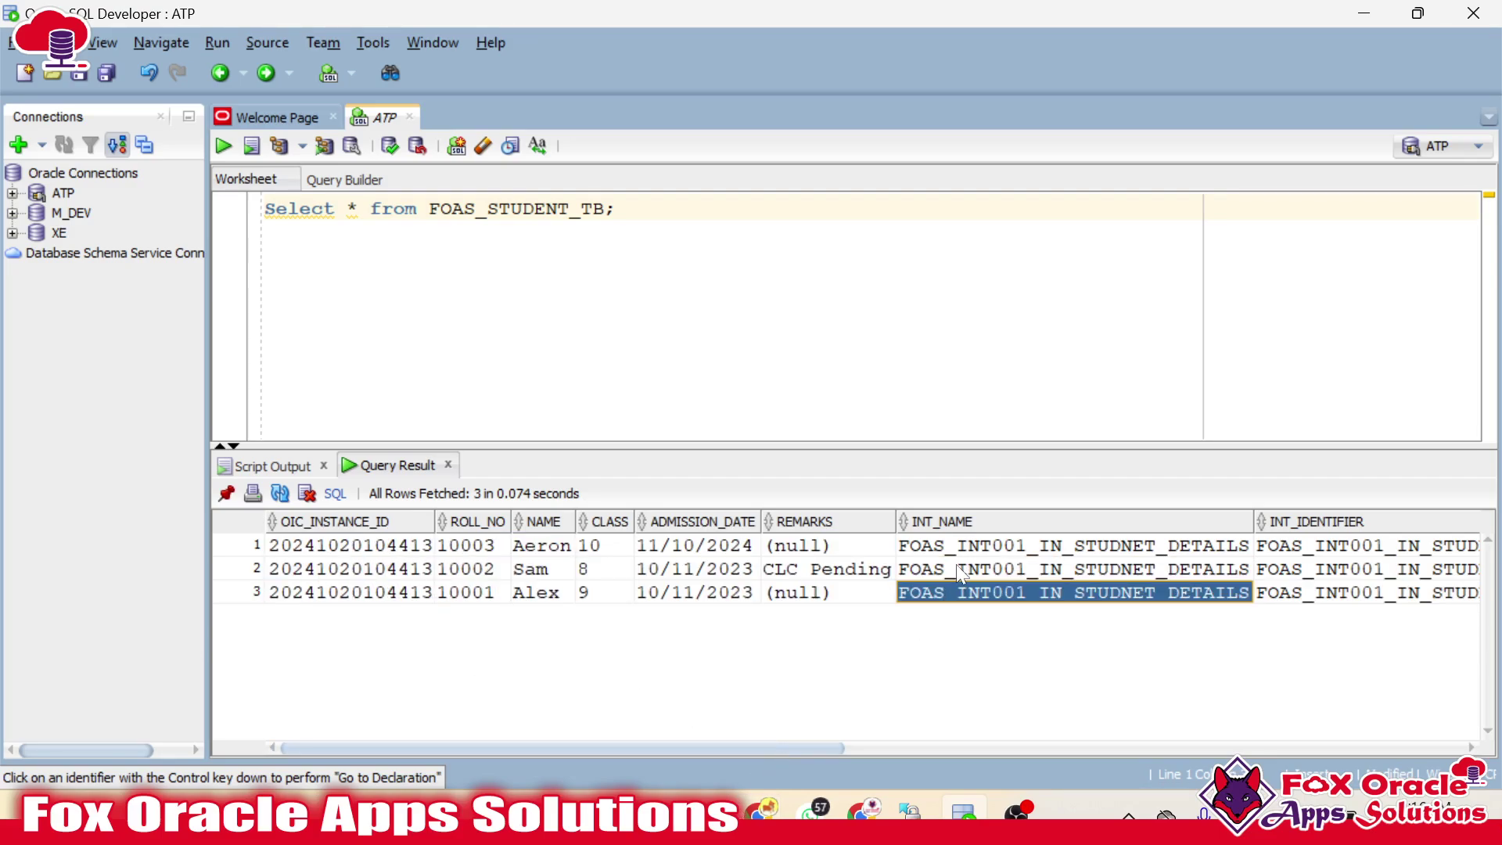
drag(534, 555, 814, 598)
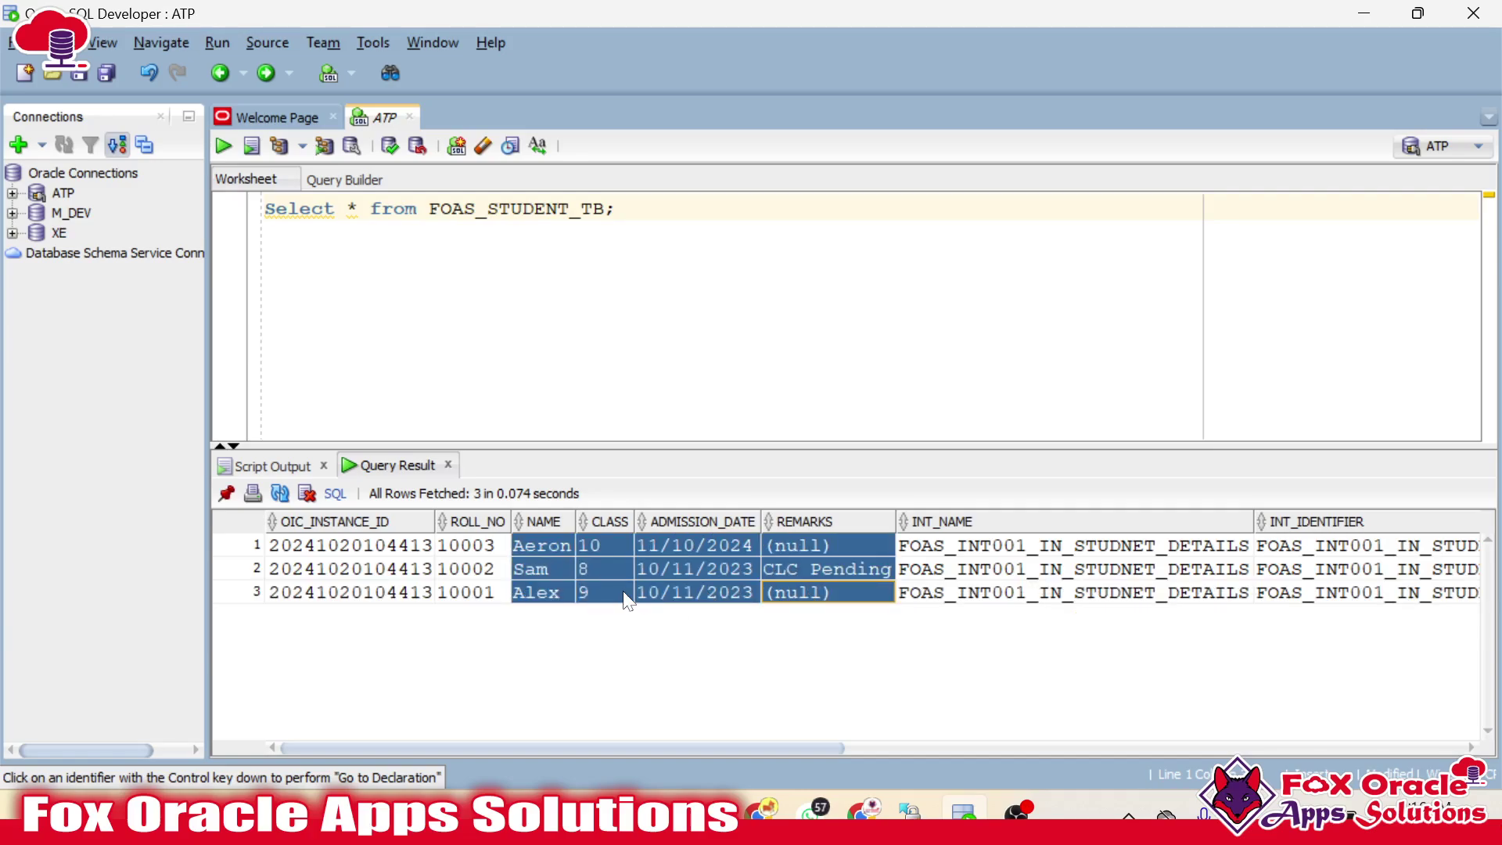
click(478, 546)
click(858, 600)
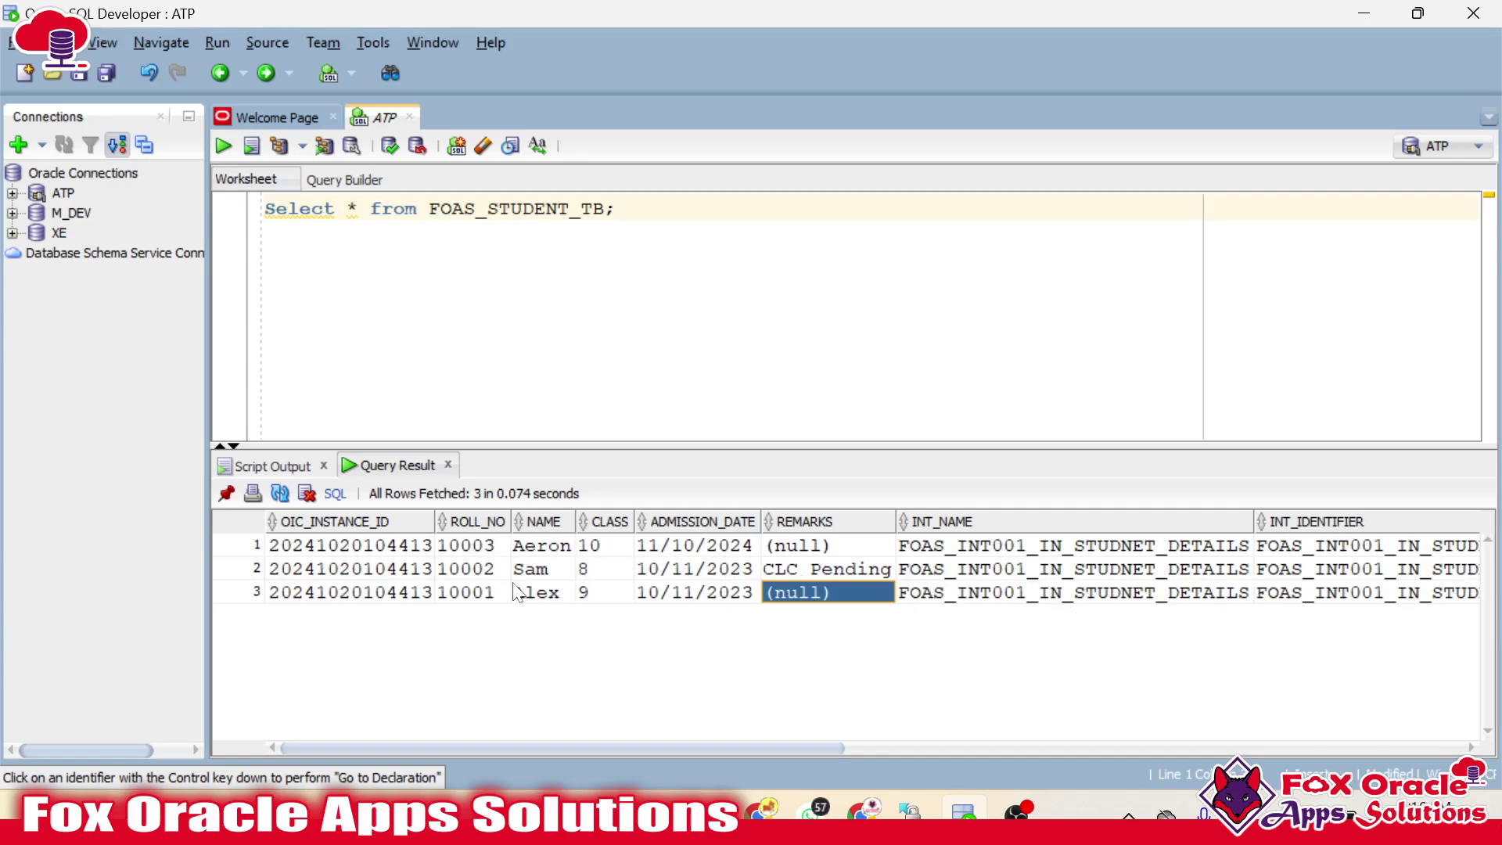
Compare OIC_INSTANCE_ID across the result rows and check their ROLL_NO to REMARKS values
click(420, 549)
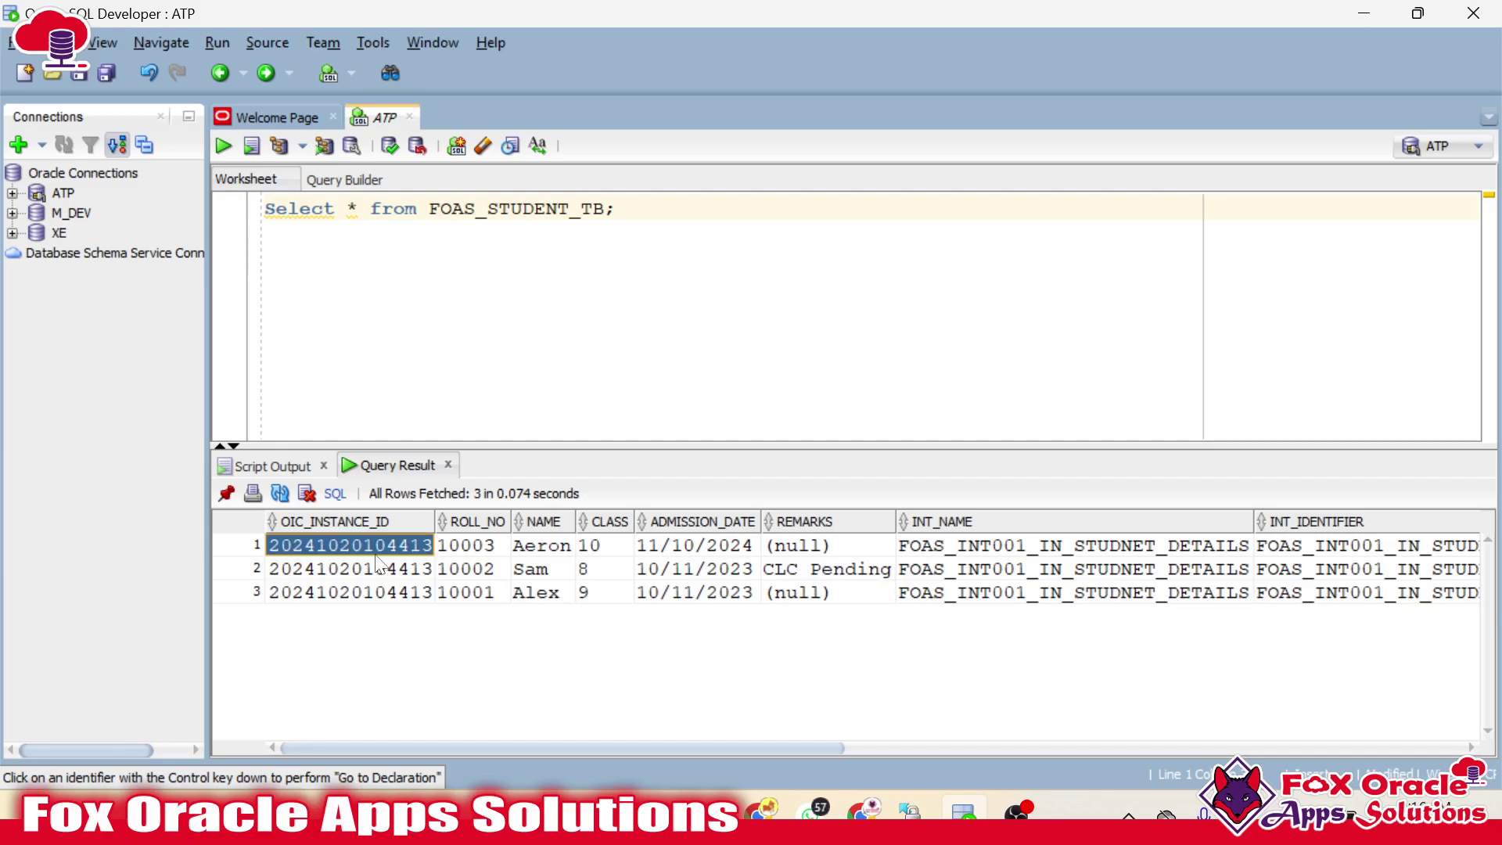
drag(368, 593, 363, 545)
click(363, 545)
click(418, 593)
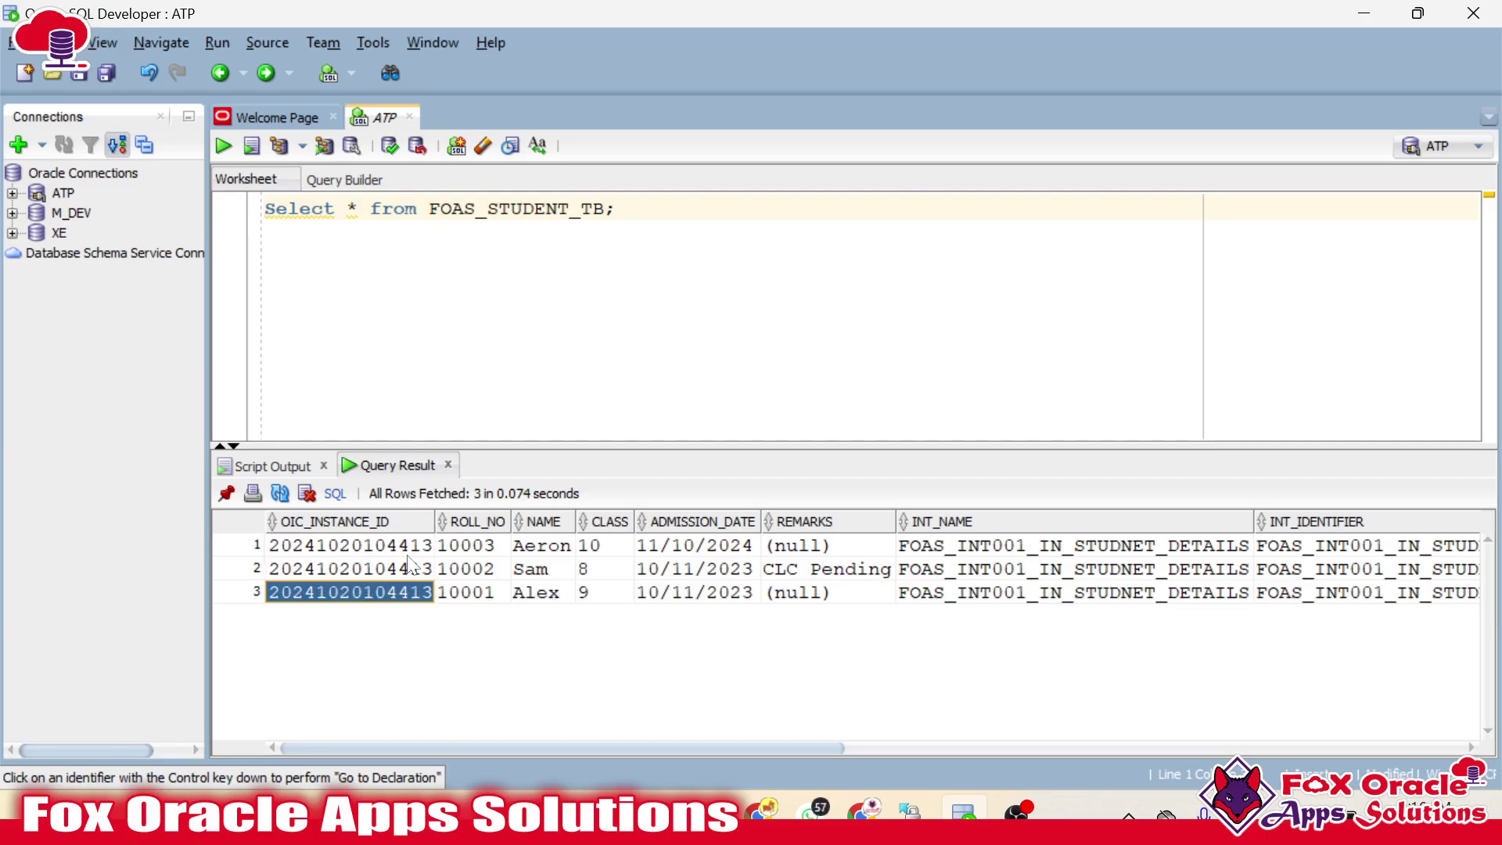
key(shift+Up)
key(shift+Up)
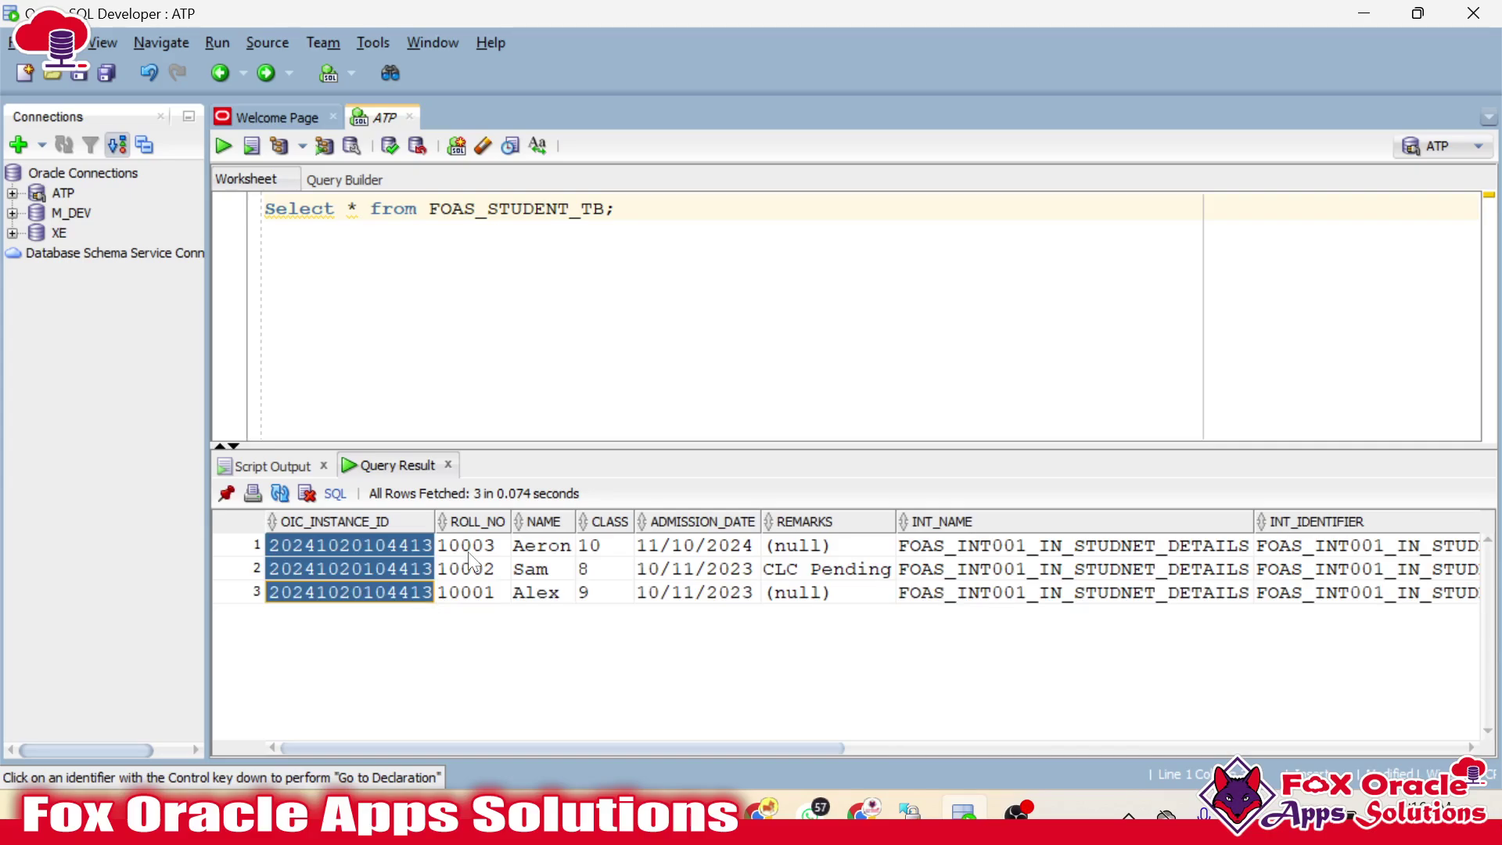
drag(468, 552, 787, 589)
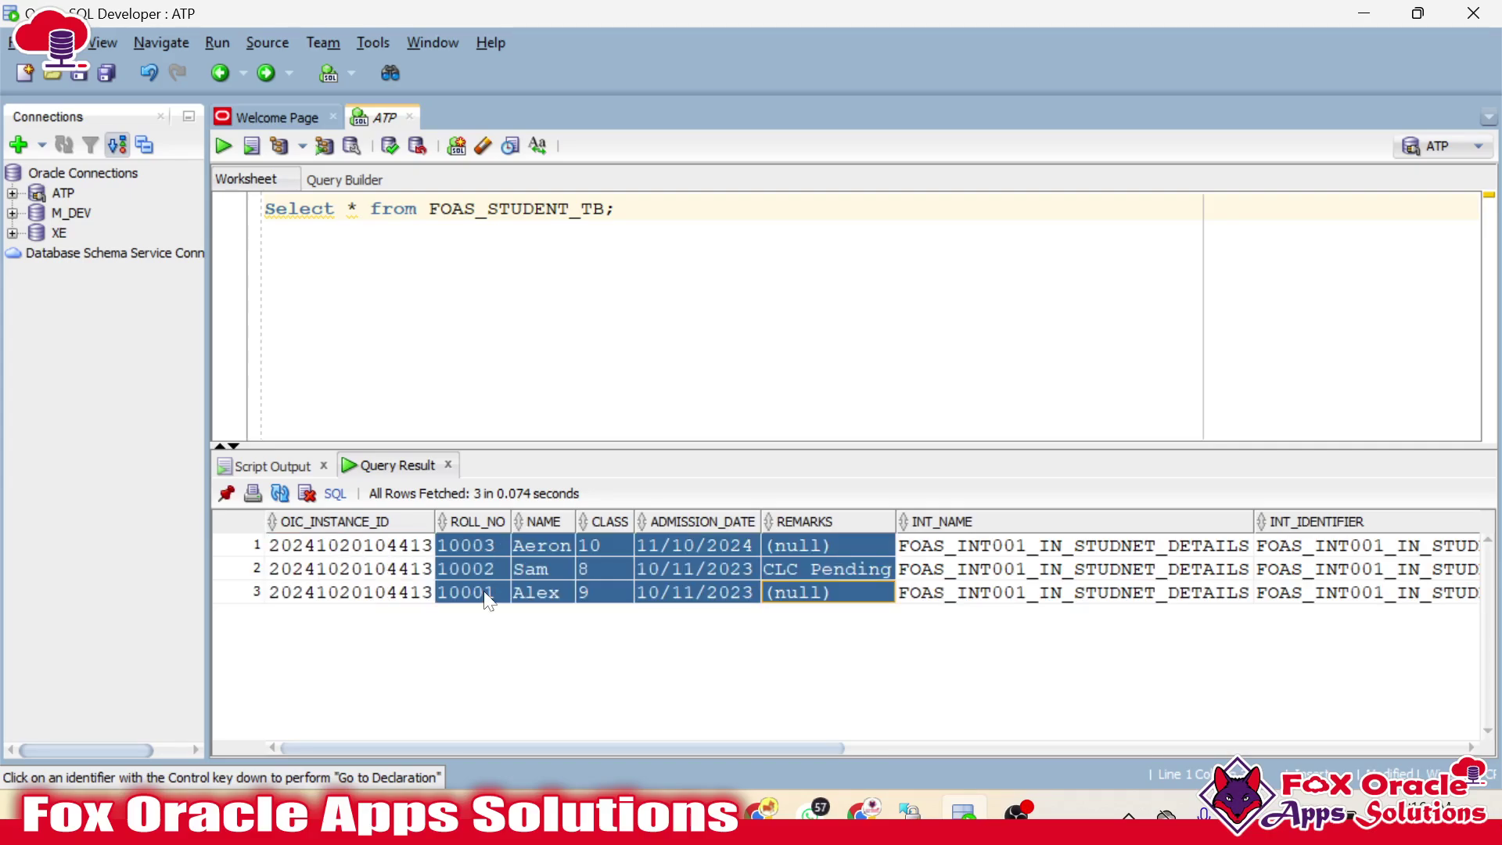
Compare the INT_NAME value in the query result with the integration name on the Oracle Integration run page, returning to SQL Developer
drag(422, 554, 402, 614)
drag(1124, 540, 949, 533)
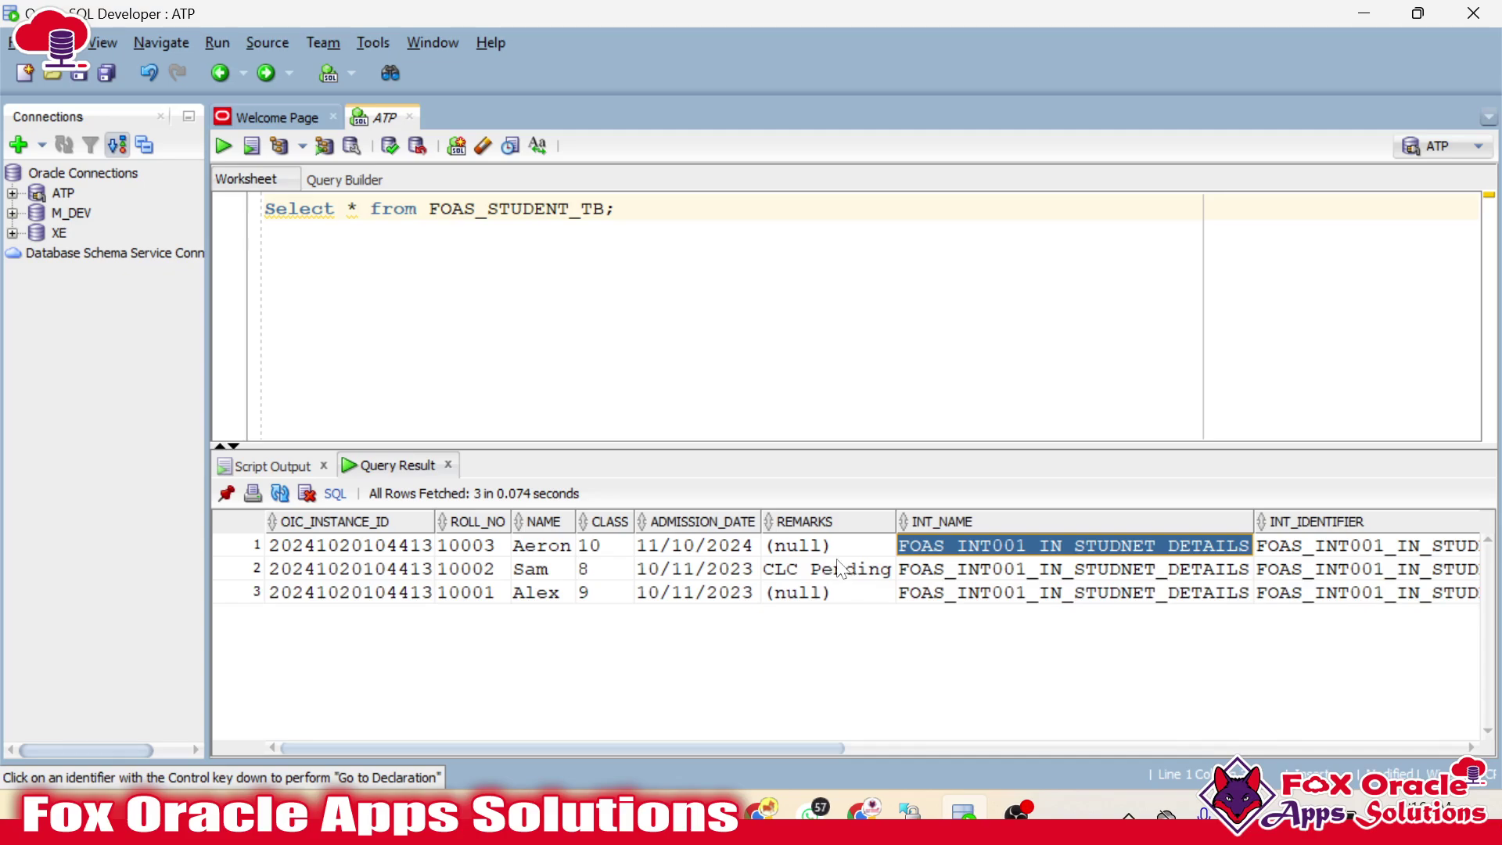
drag(857, 575, 634, 602)
click(927, 551)
key(alt+Tab)
key(alt+Tab)
key(Tab)
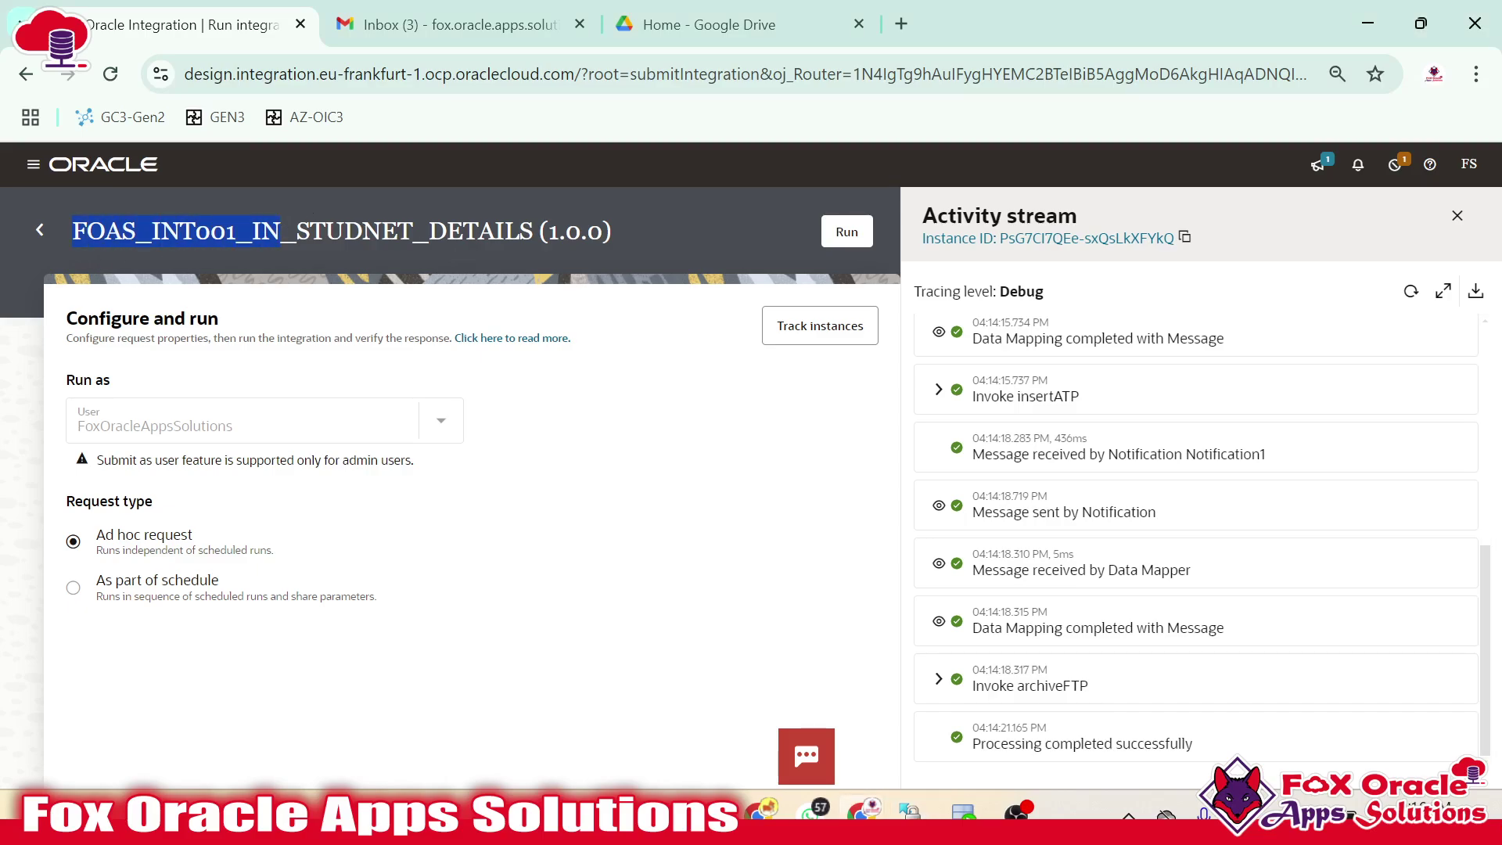
key(alt+Tab)
key(alt+Tab)
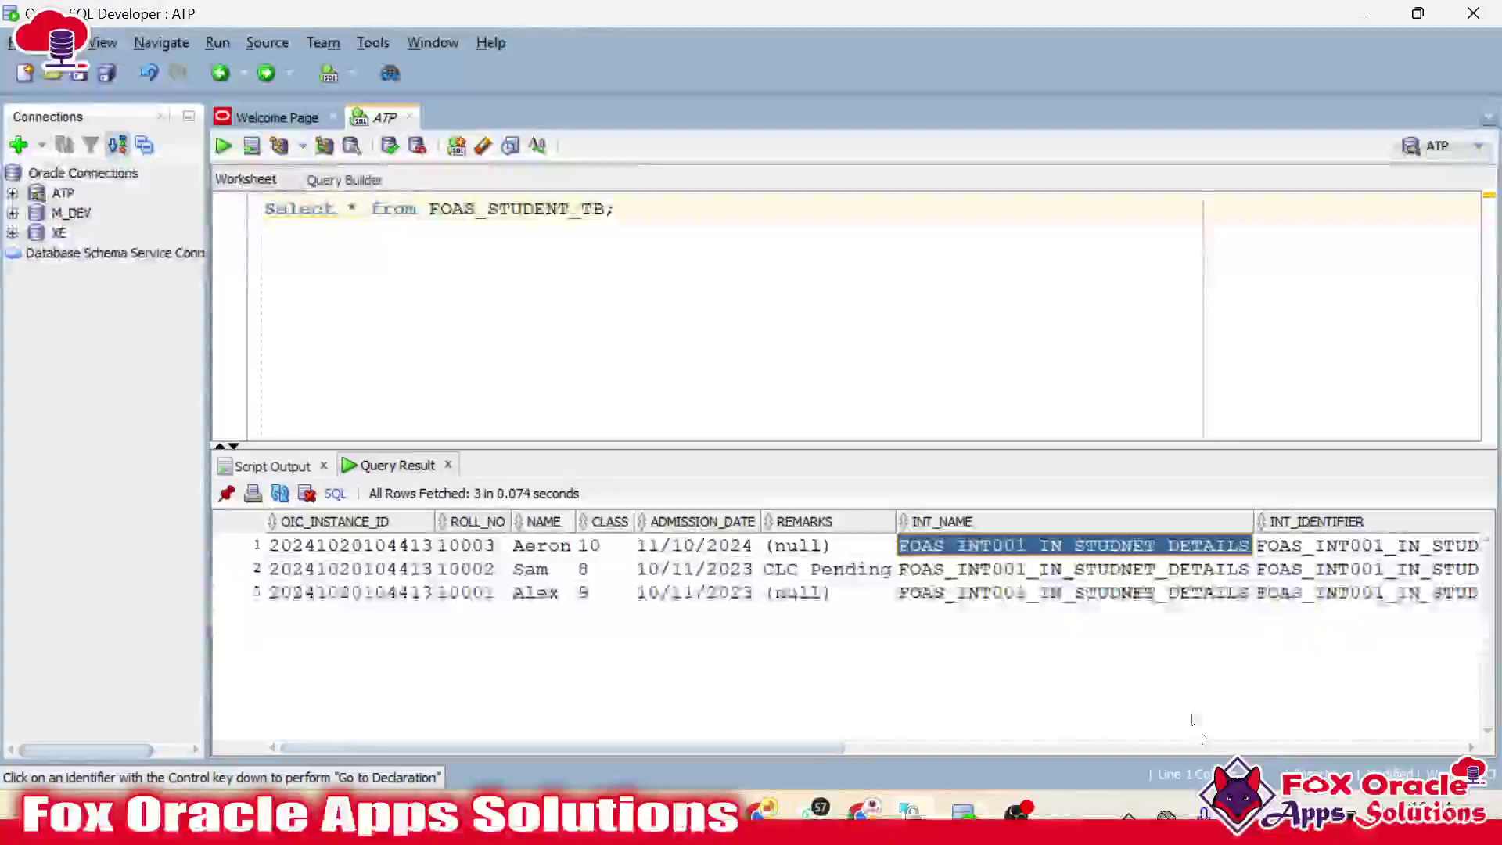
Check the CREATION_DATE values of the result rows and compare CREATED_BY with the run-as user on the integration page
drag(567, 747, 803, 743)
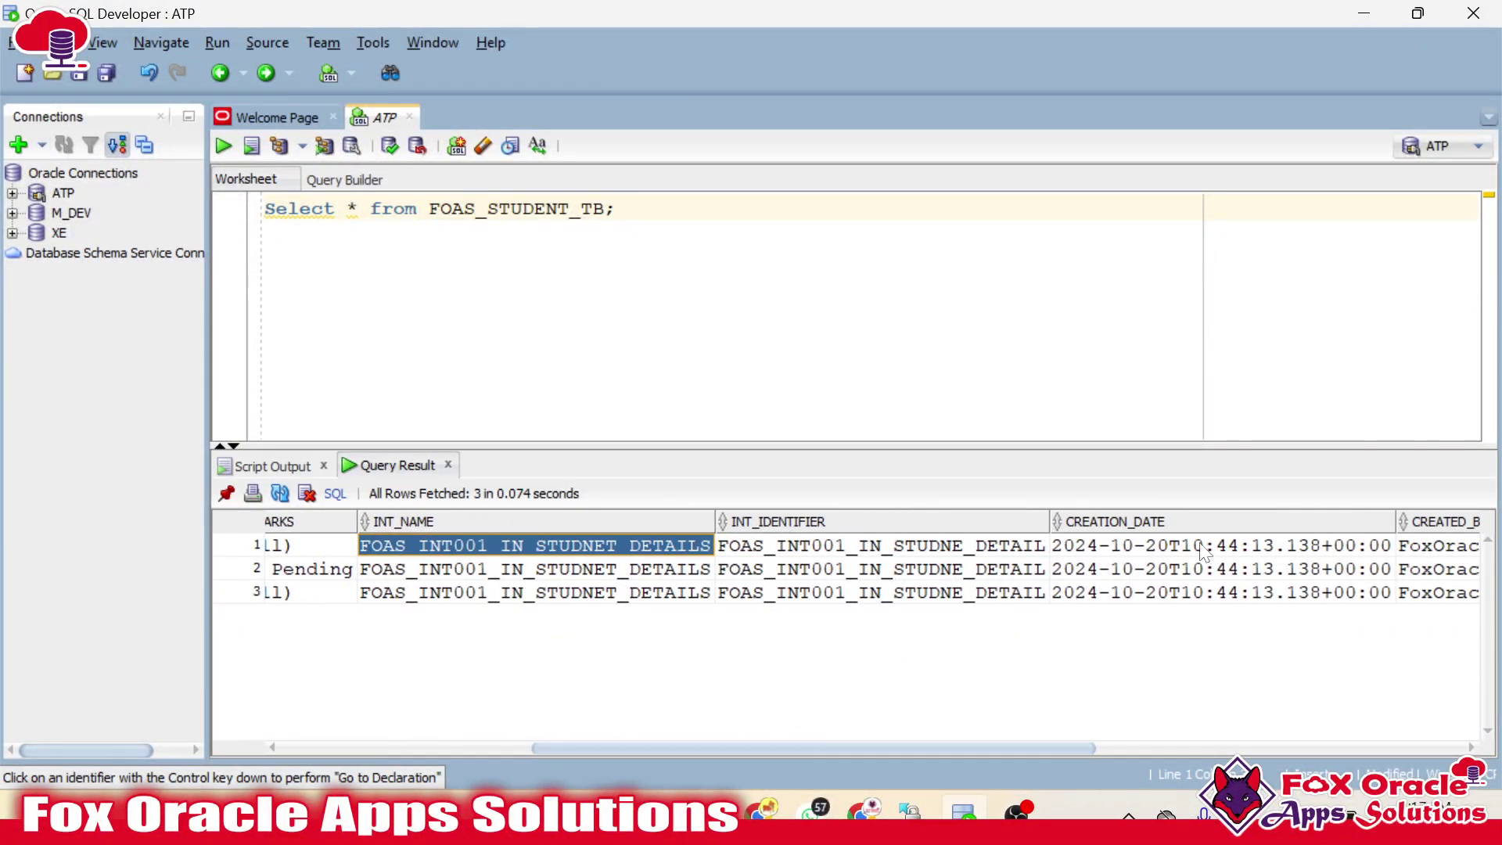
drag(1203, 551, 1205, 608)
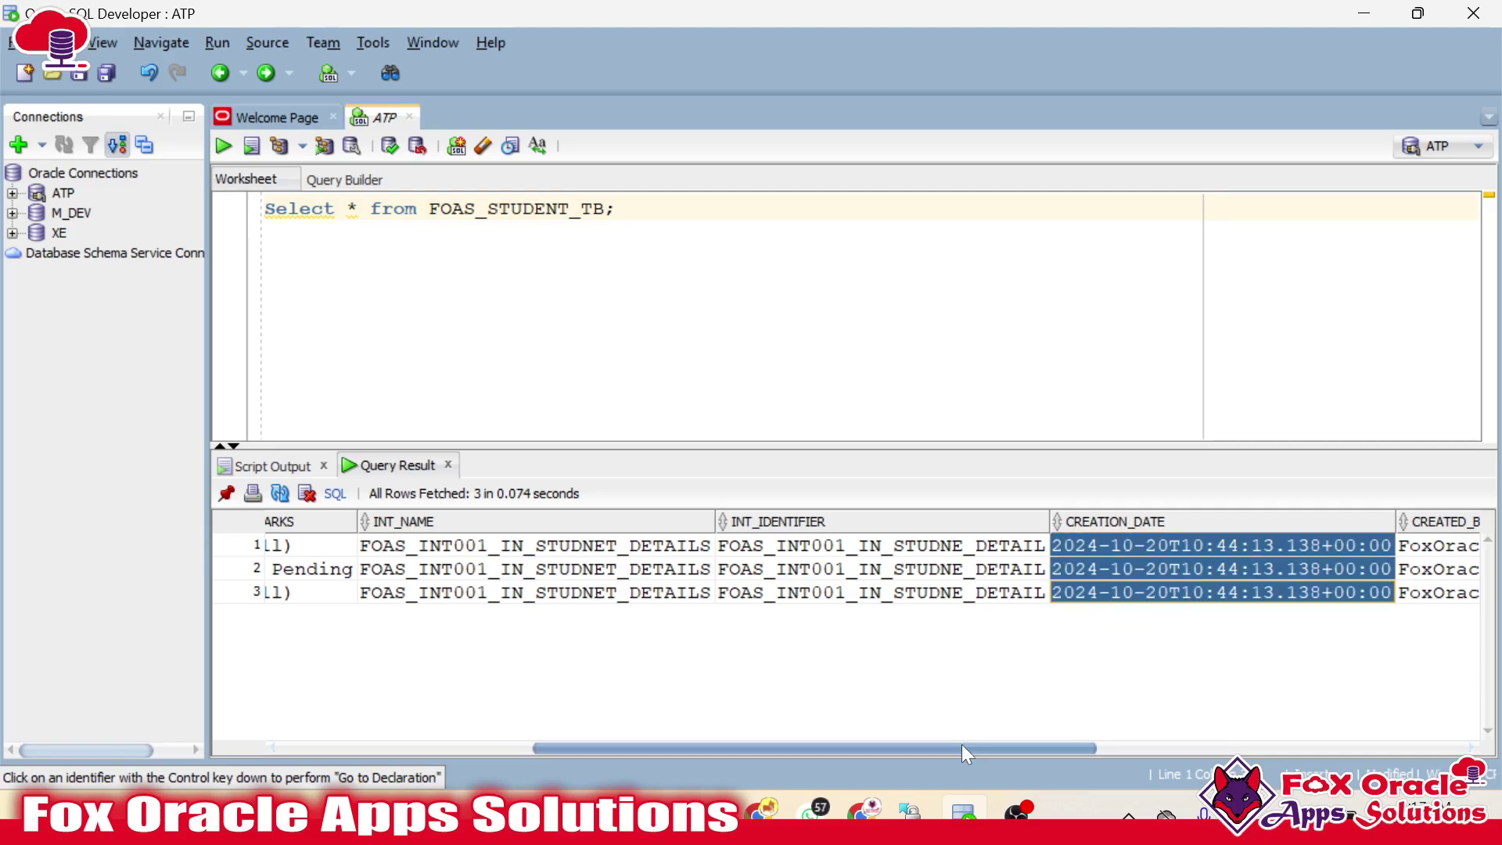
drag(968, 753, 1255, 749)
mouse_move(929, 552)
mouse_down()
mouse_move(933, 599)
mouse_move(931, 551)
mouse_up()
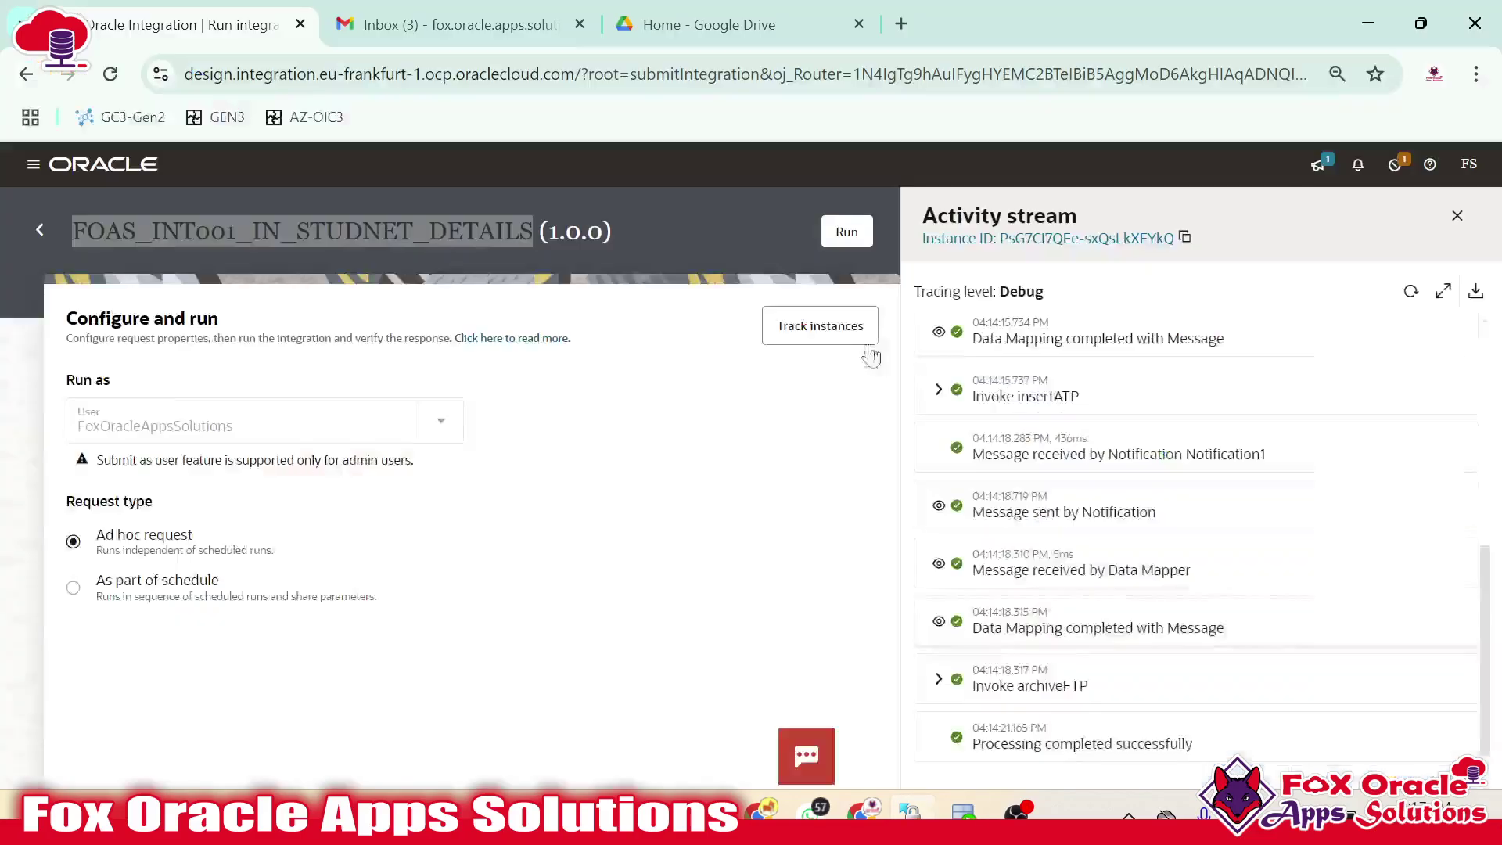
key(alt+Tab)
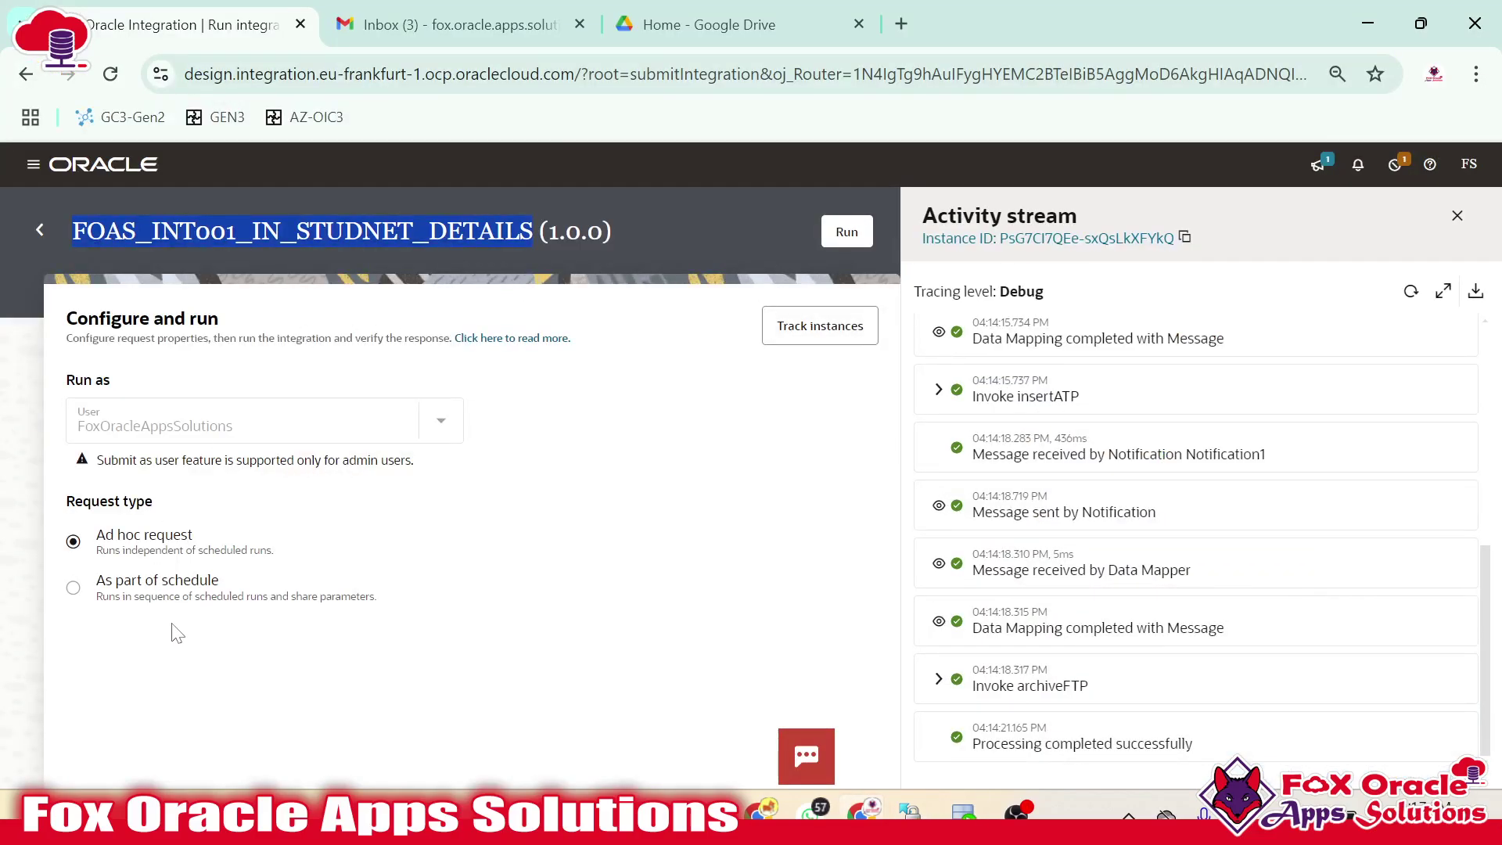
key(alt+Tab)
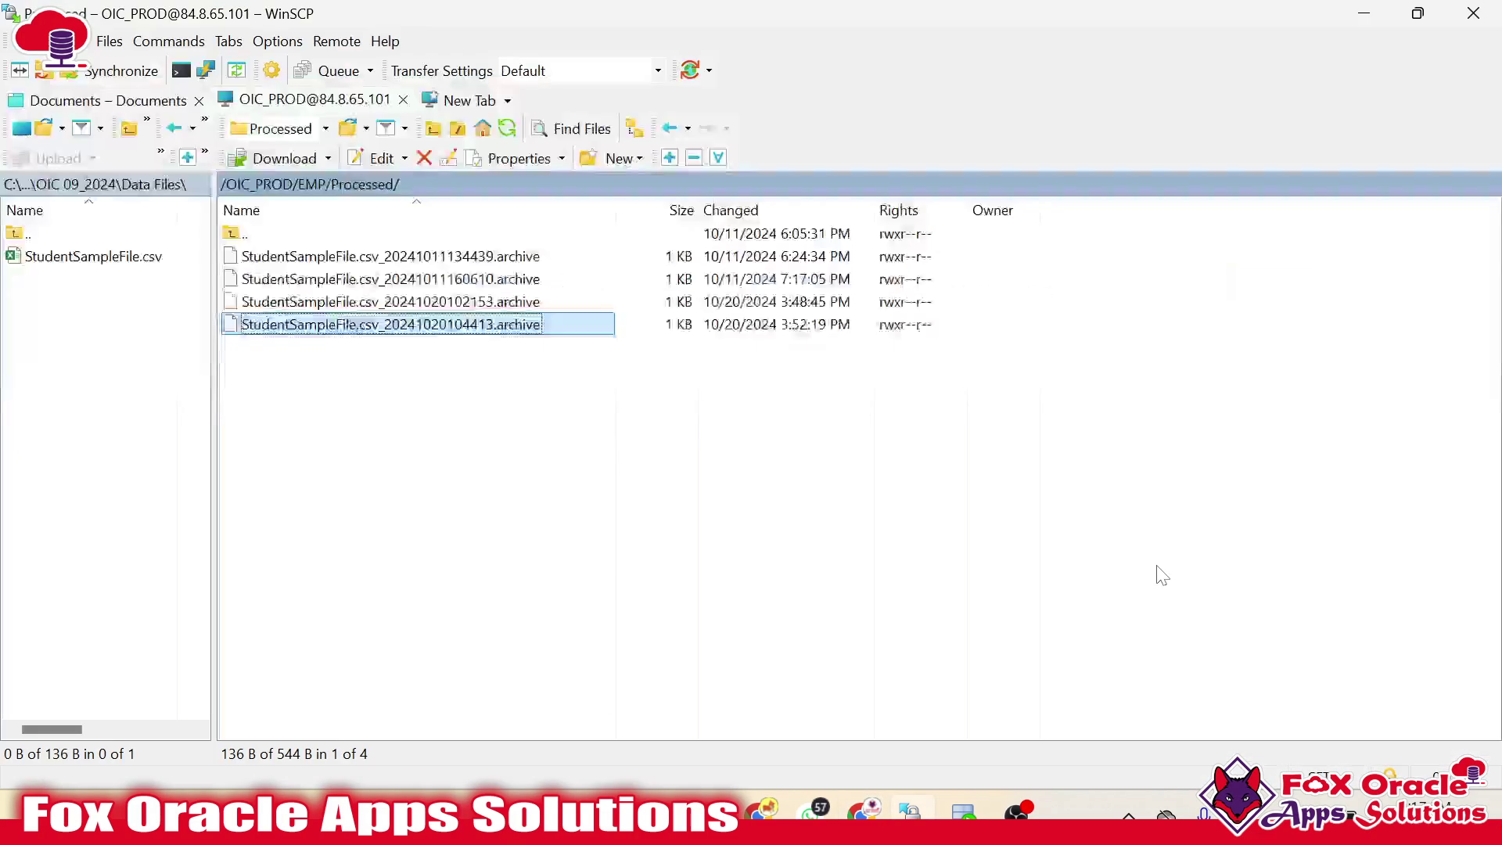
key(alt+Tab)
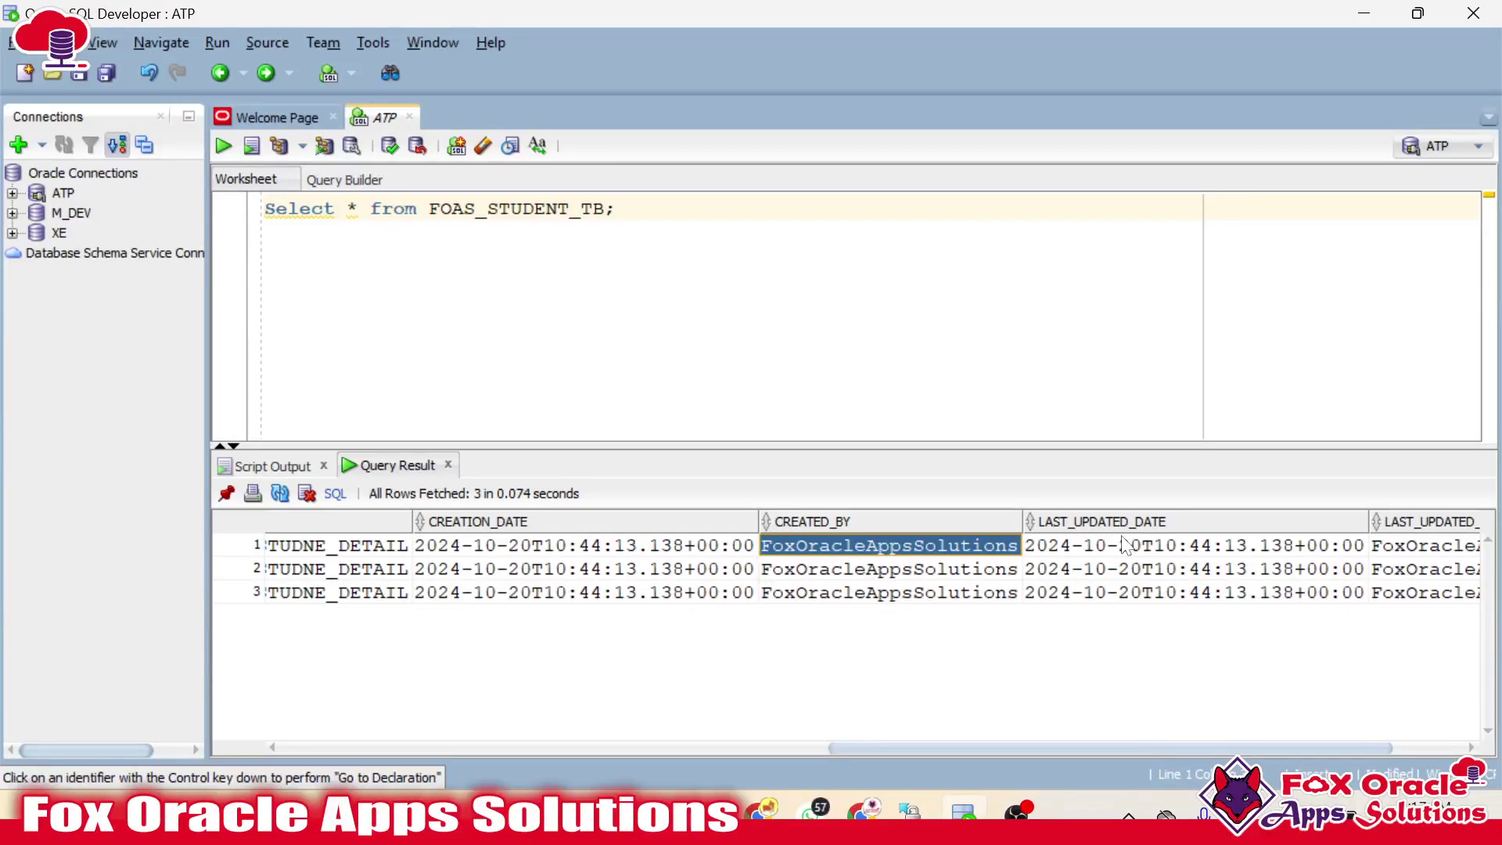
Examine the LAST_UPDATED_DATE and LAST_UPDATED_BY values of all result rows, returning to the first columns
drag(1125, 545, 1123, 632)
scroll(1120, 745, right, 3)
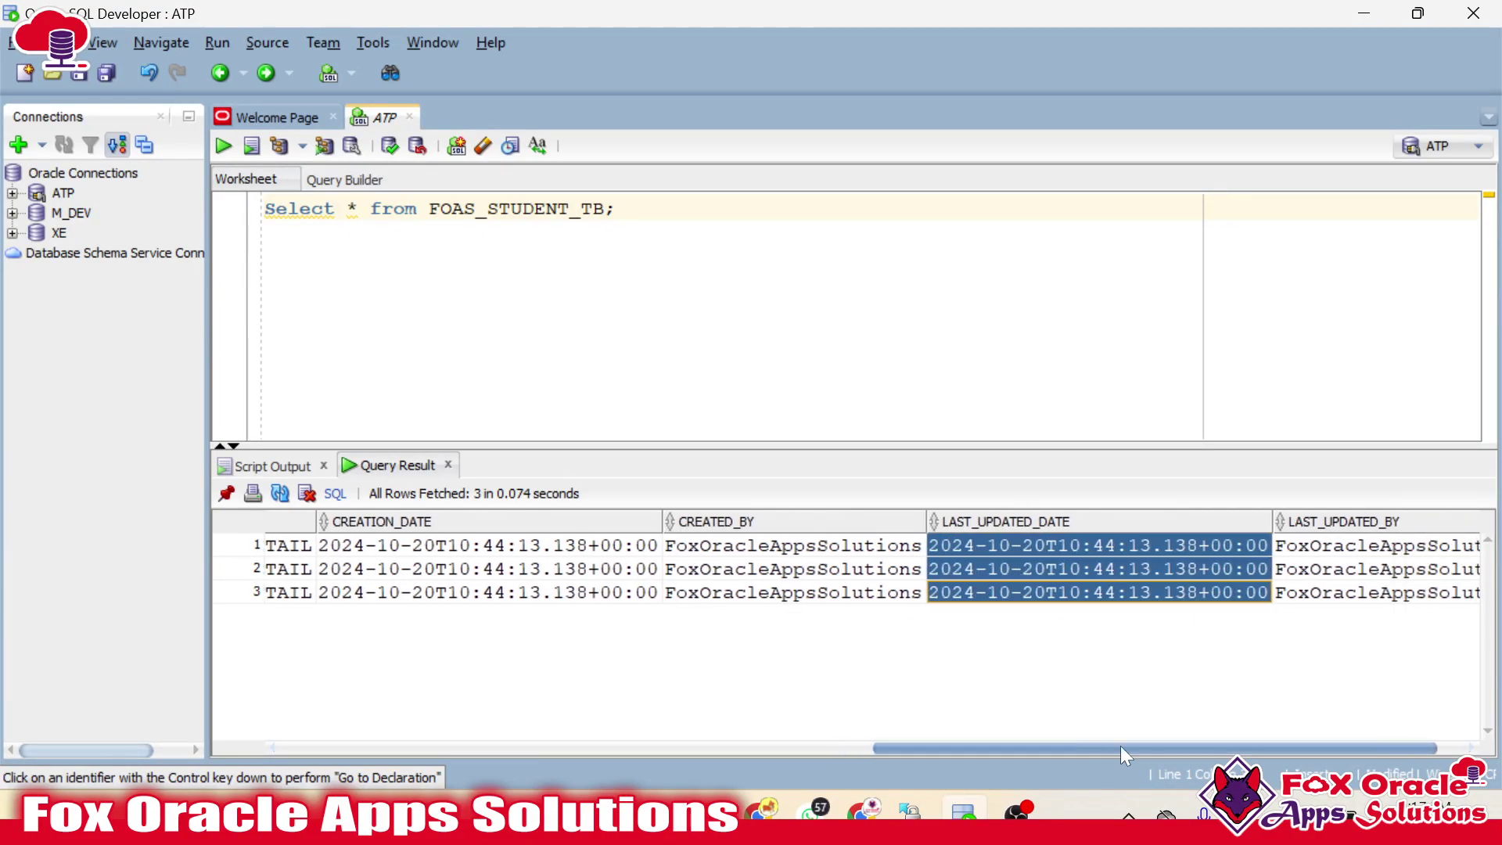
click(1159, 553)
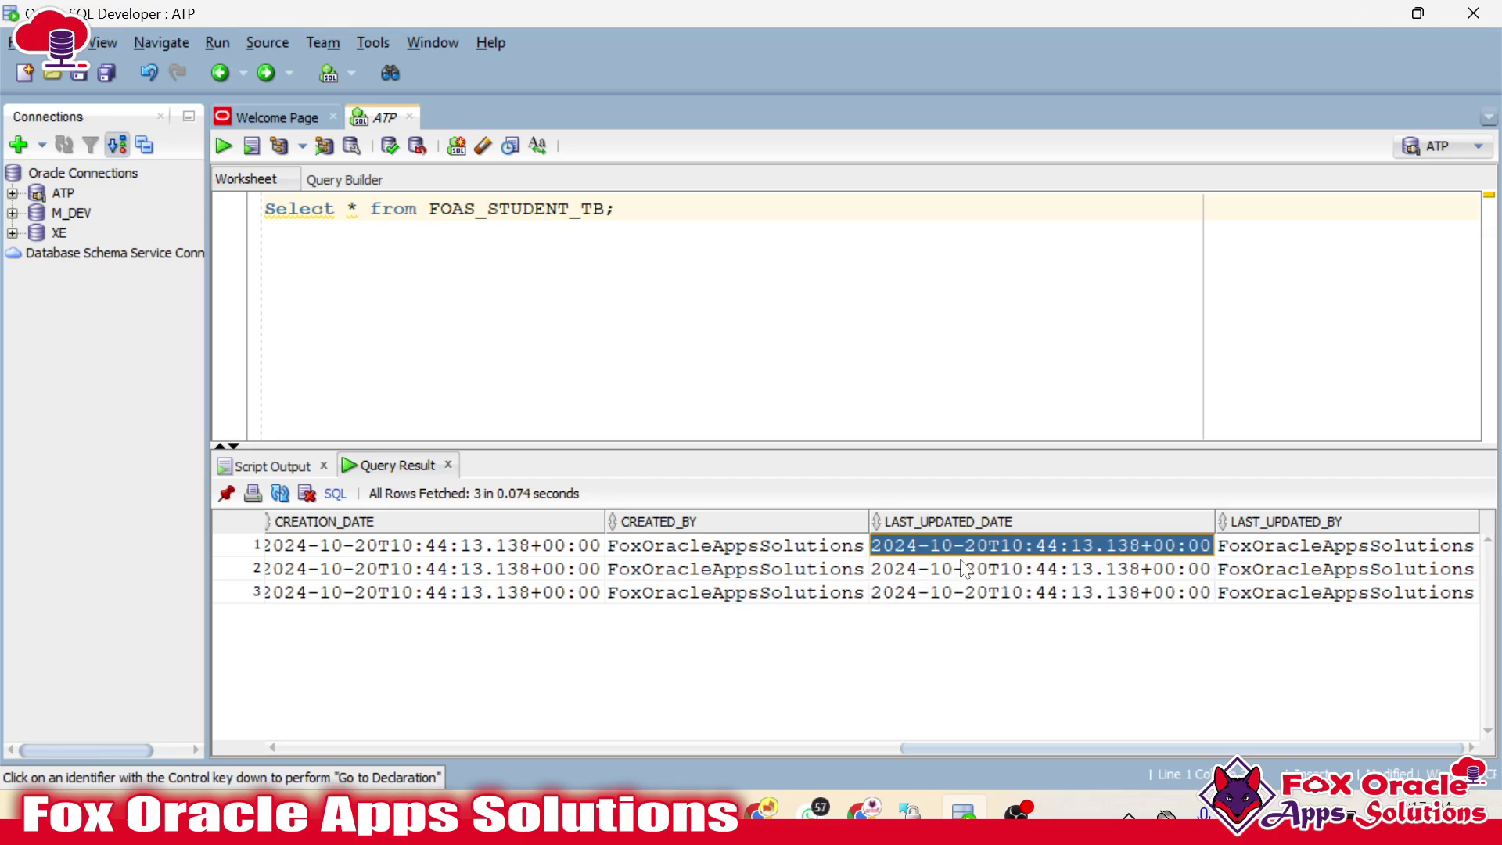
shift+click(1304, 596)
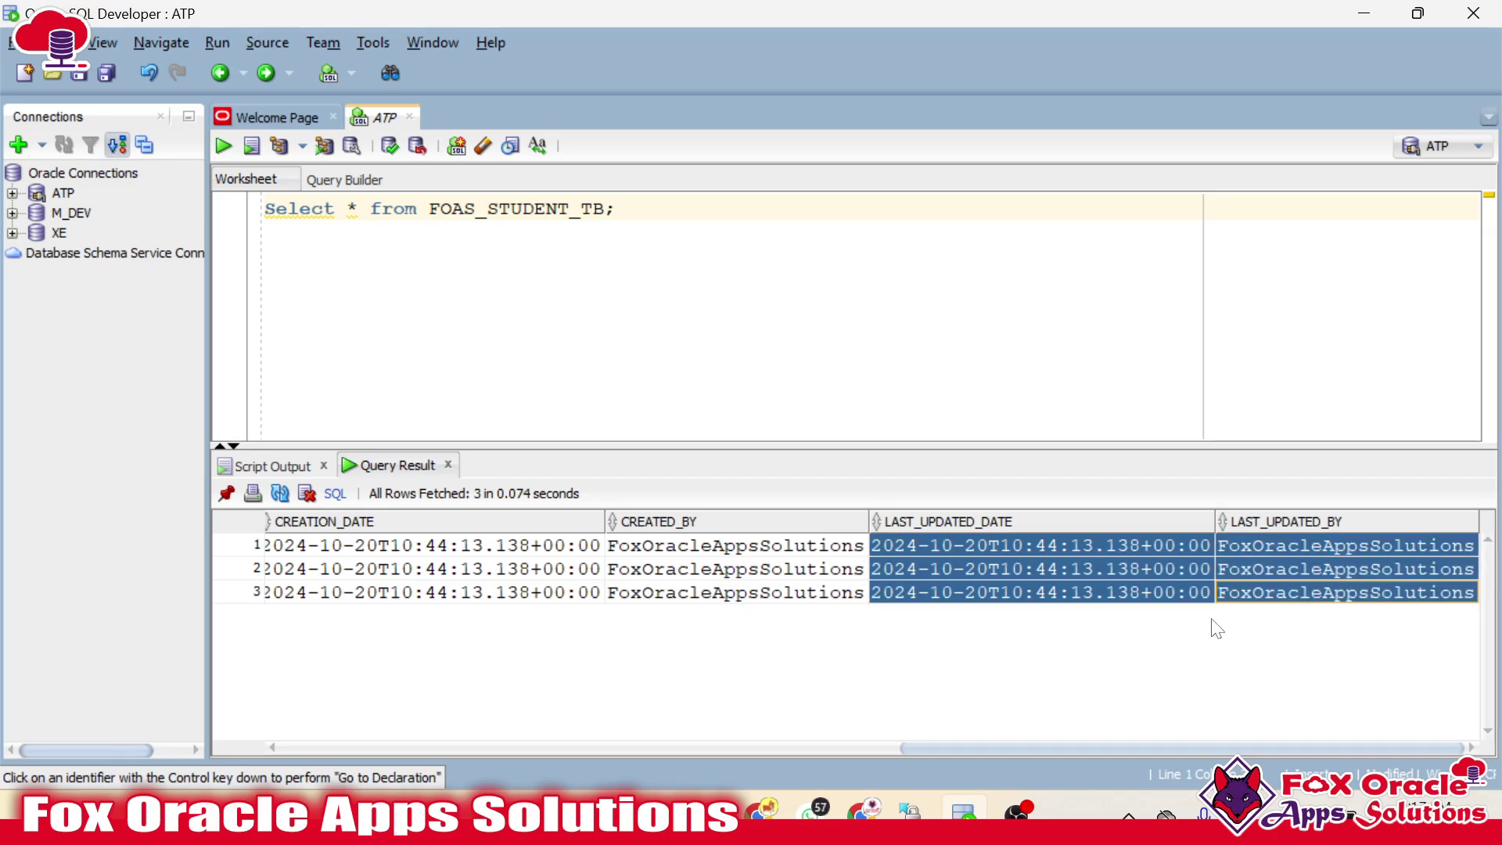
click(951, 546)
click(811, 541)
click(1017, 545)
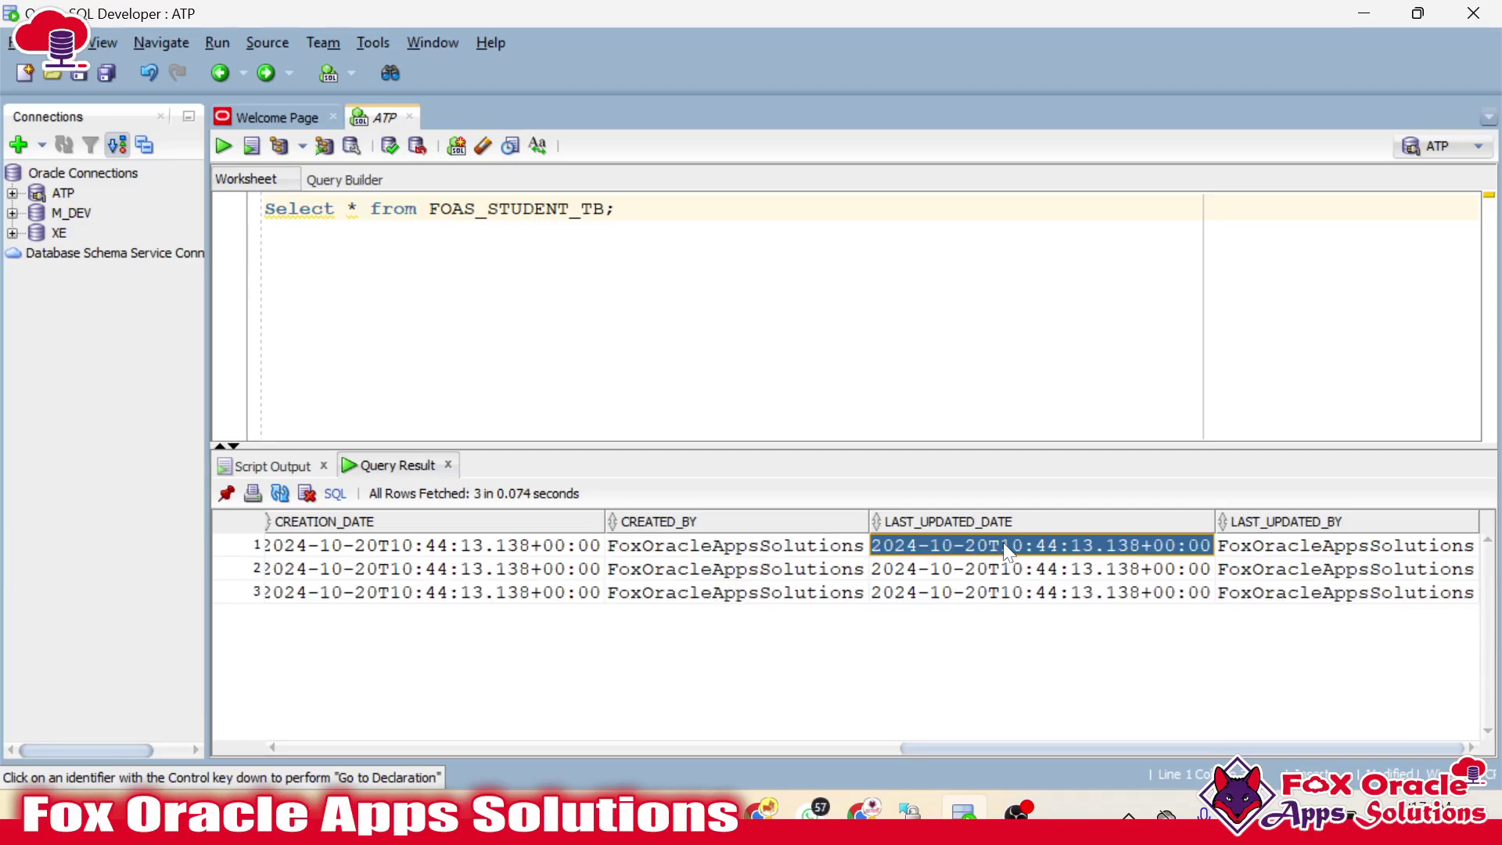
shift+click(1405, 596)
drag(1124, 748, 163, 730)
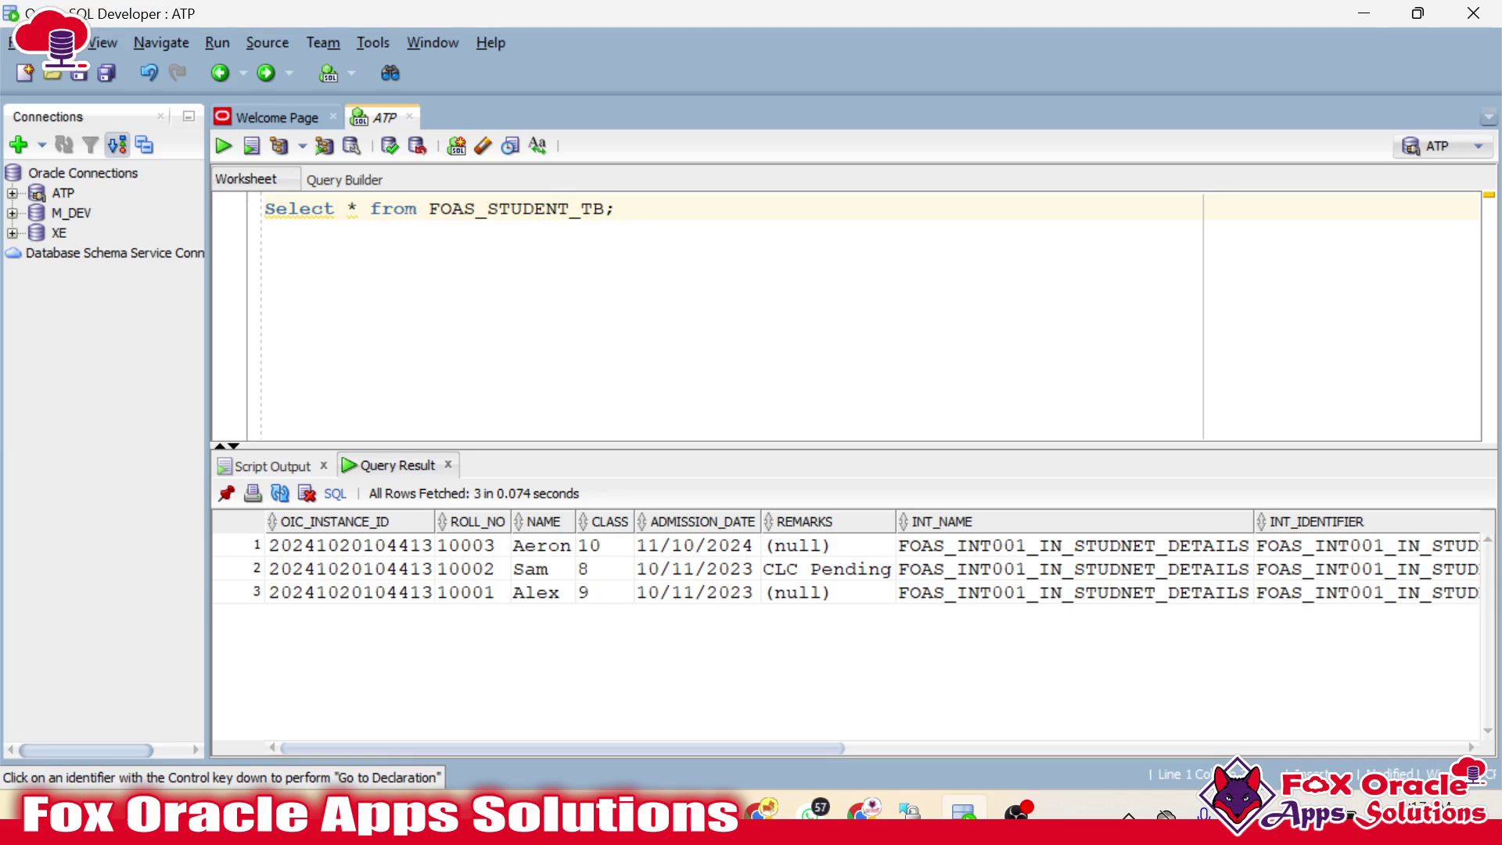
Switch to the Gmail inbox in the browser and open the "Student Information Load Status : SUCCESS" email
key(alt+Tab)
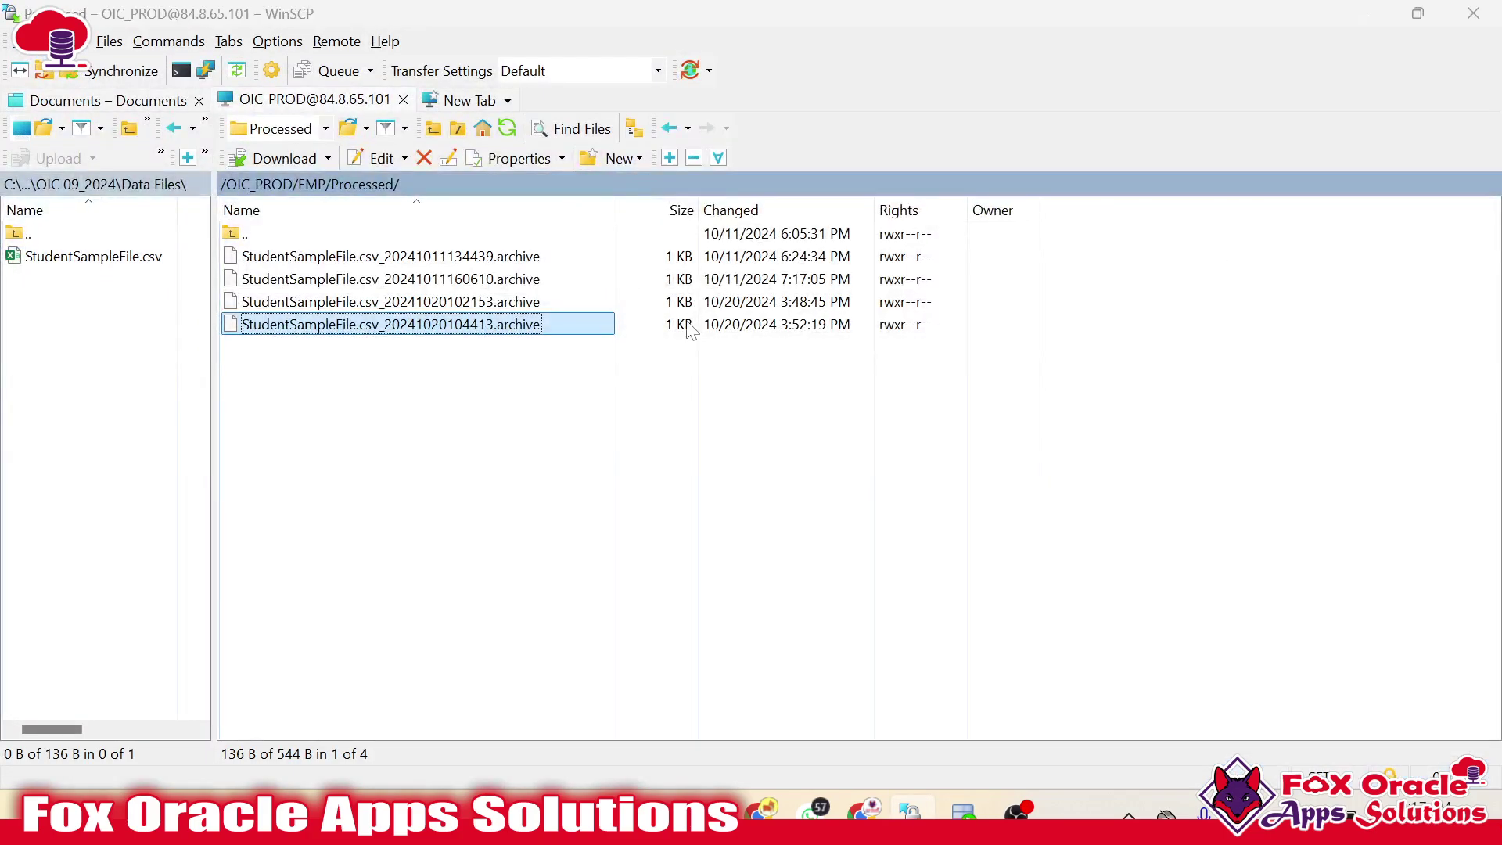
key(alt+Tab)
key(alt+Tab)
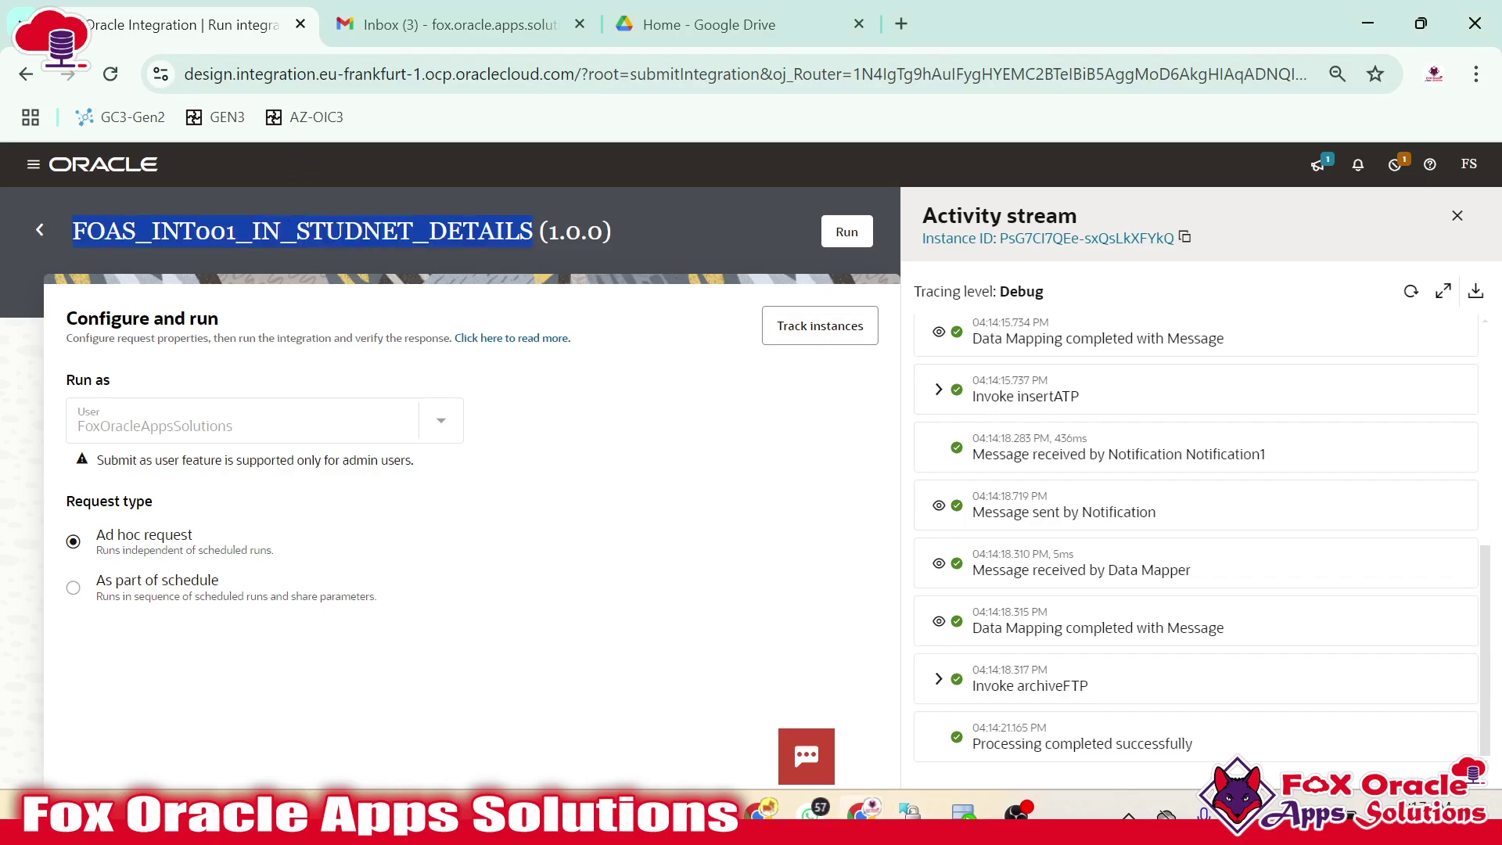
scroll(962, 312, up, 3)
click(446, 25)
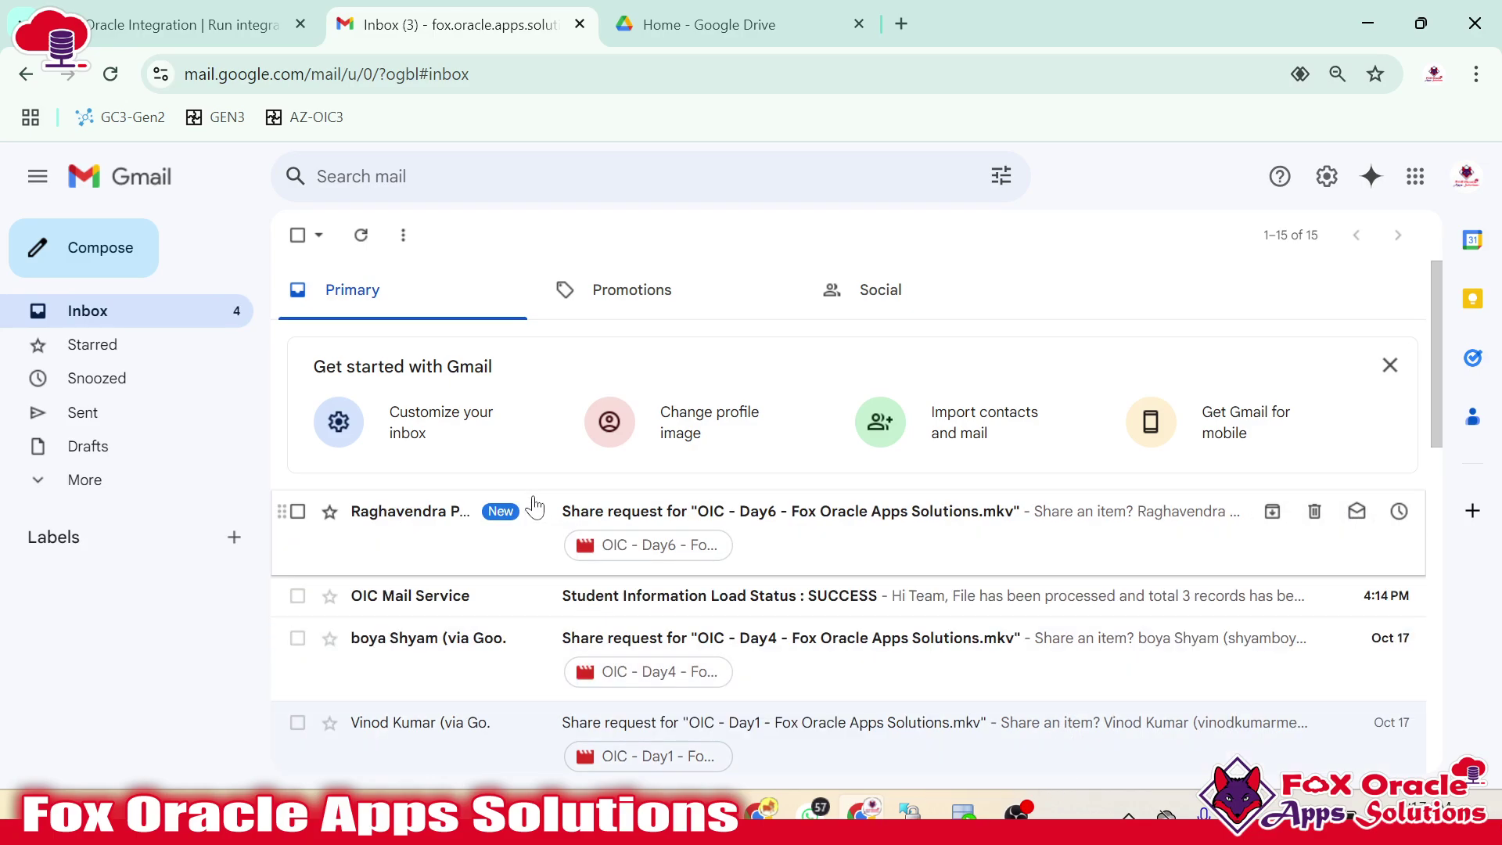
click(458, 607)
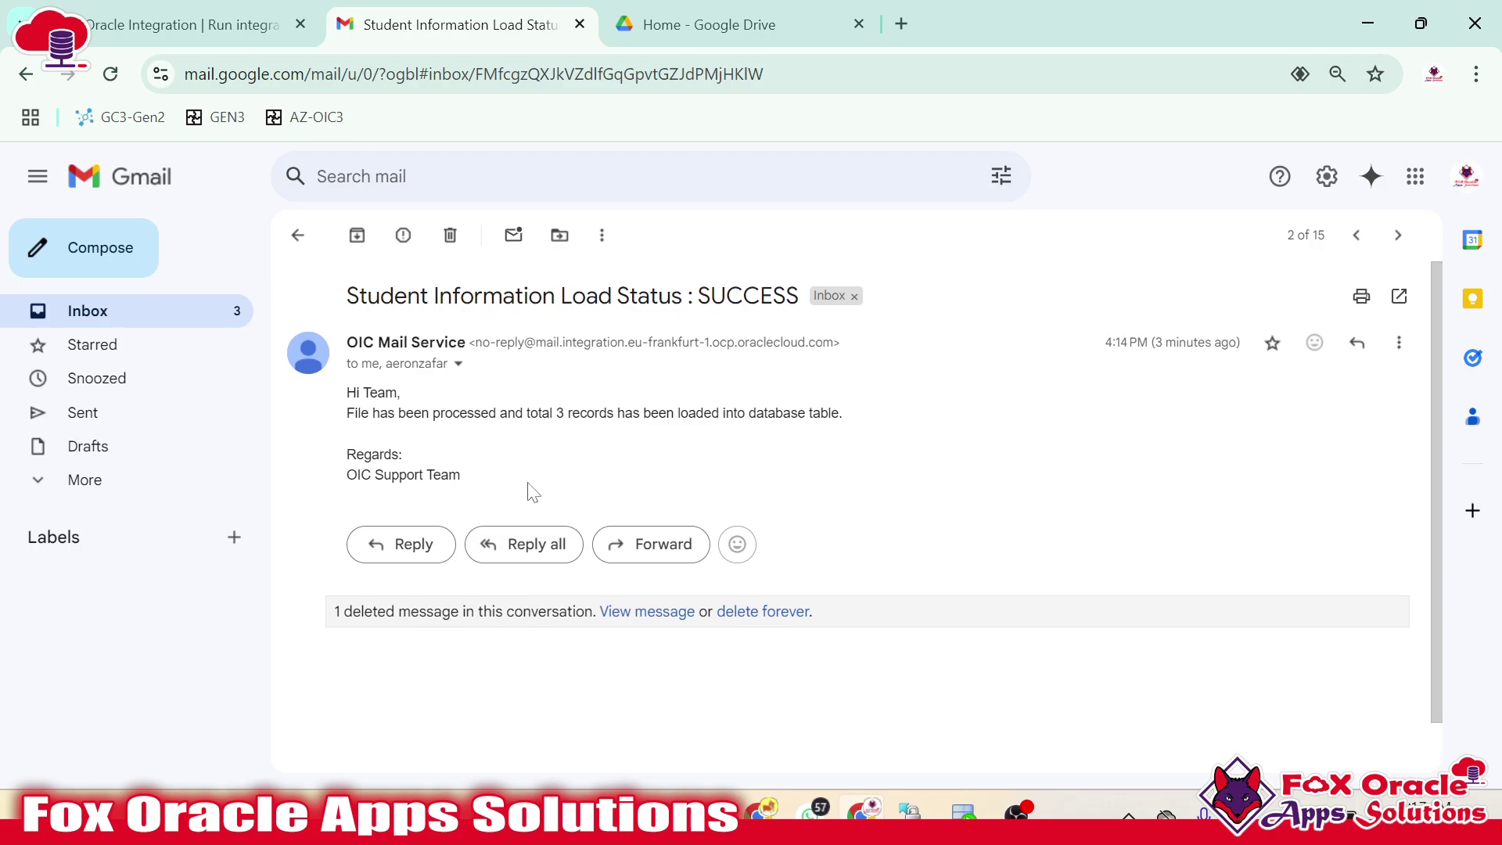
Read the load status email's message text, received time and recipient details
drag(346, 414, 550, 413)
click(555, 413)
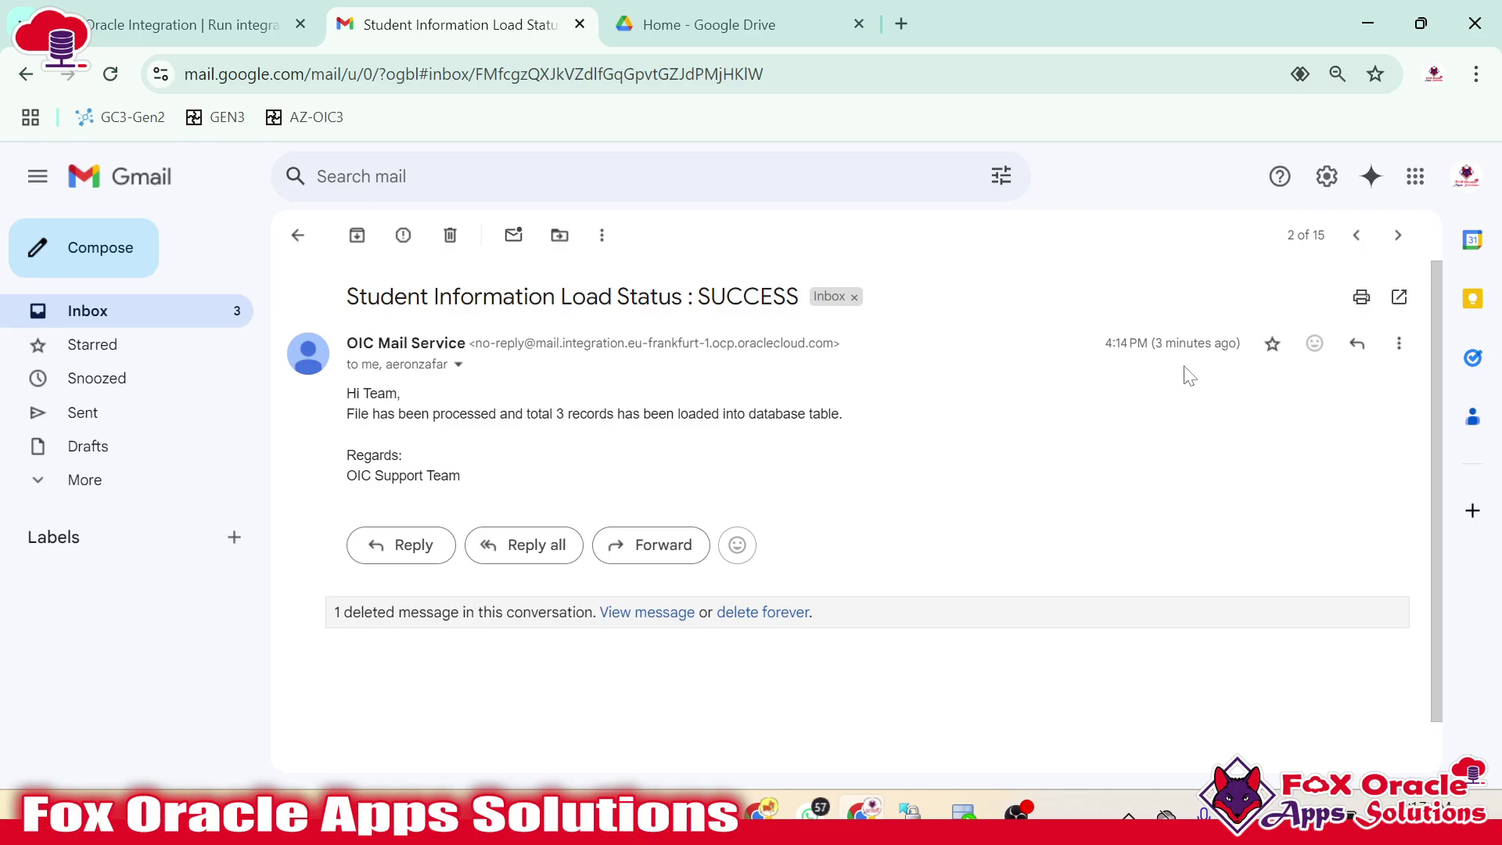
drag(1152, 343, 1231, 343)
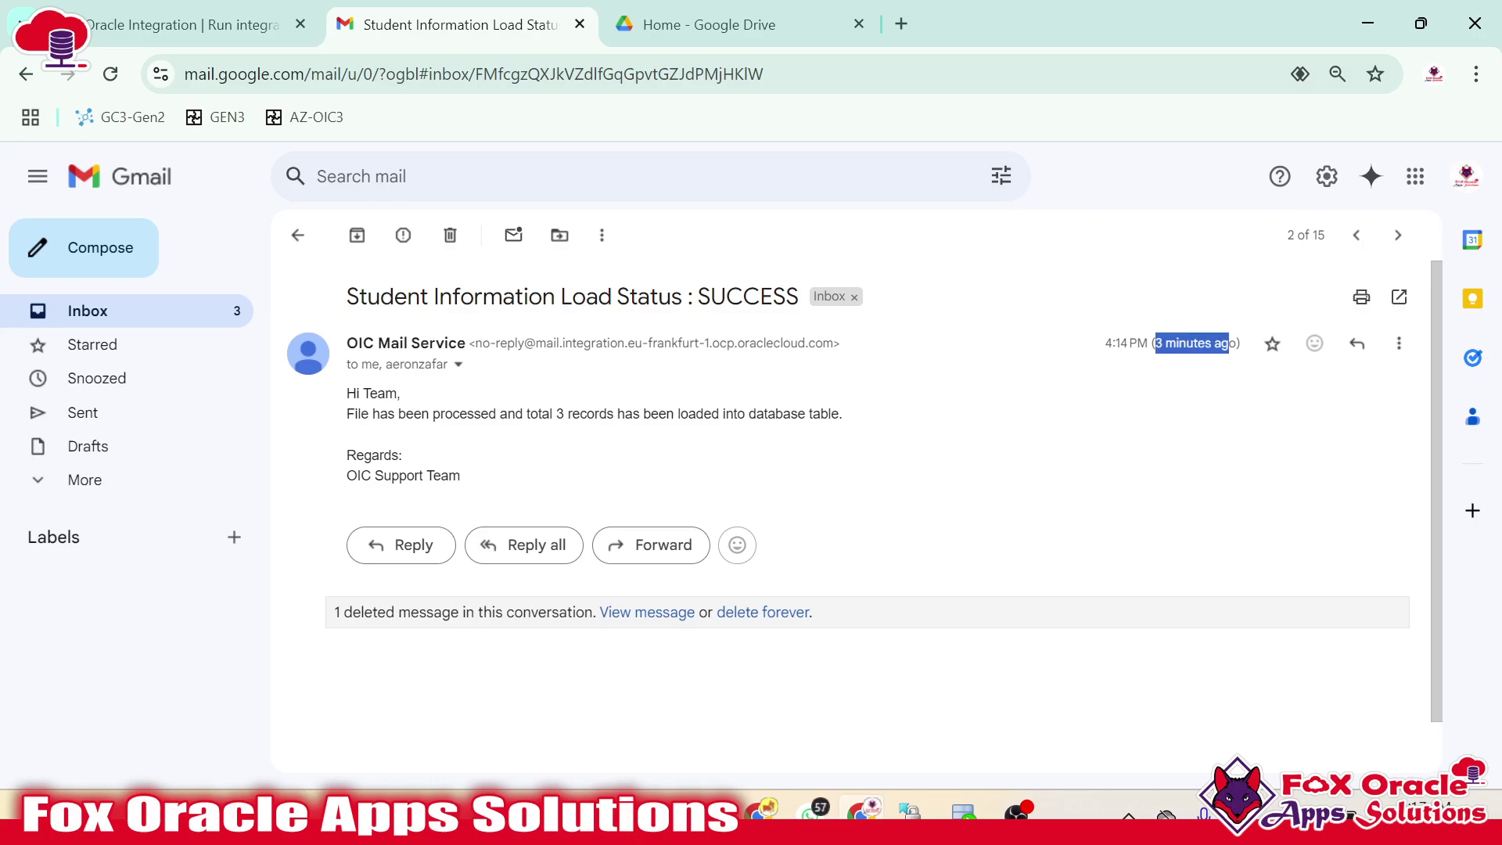
click(507, 480)
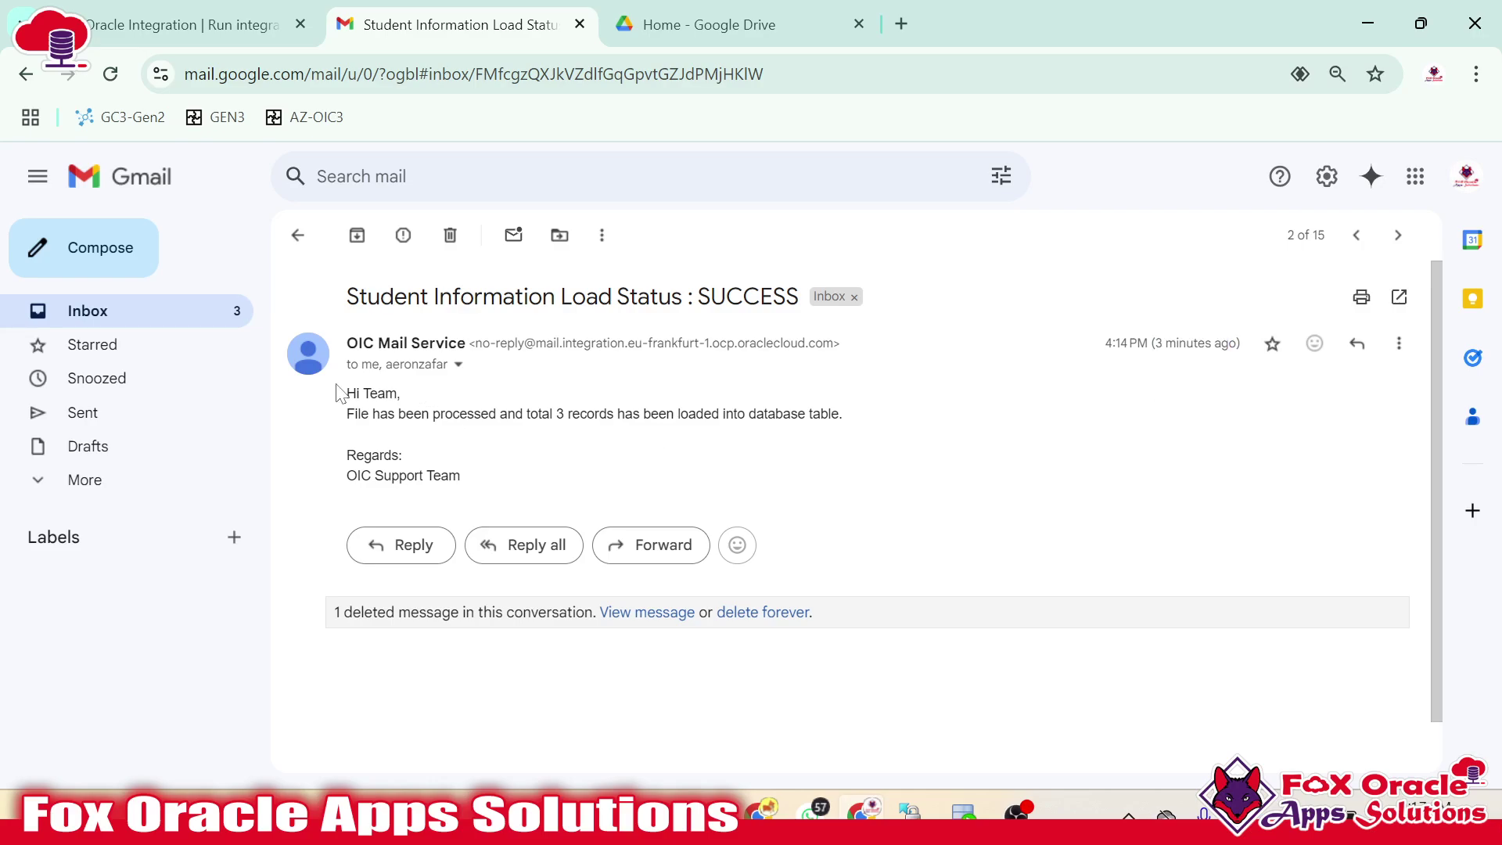
drag(339, 393, 467, 476)
click(467, 475)
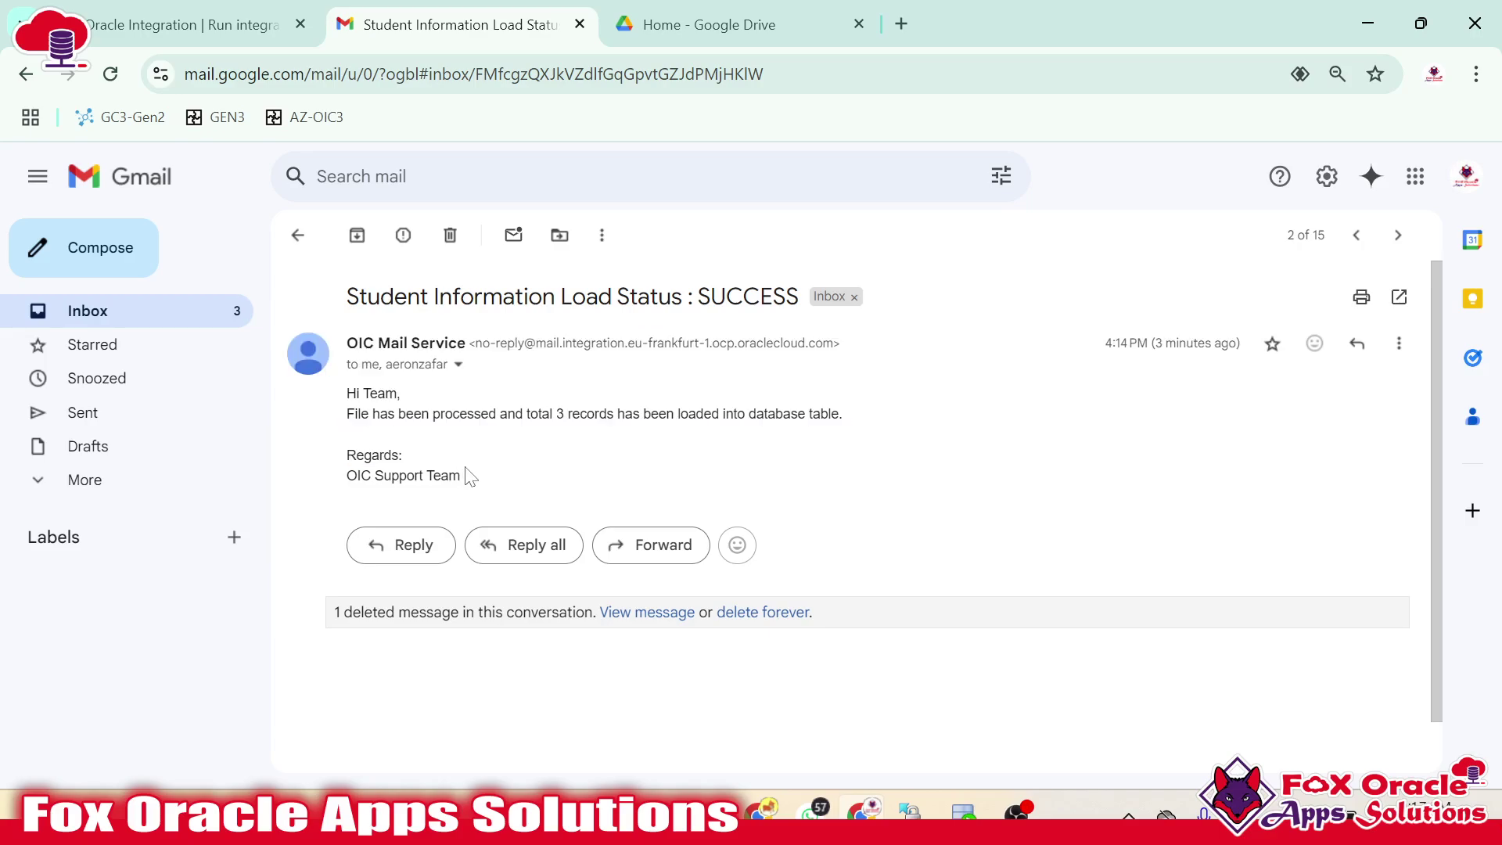
click(459, 364)
click(1120, 500)
Switch to the Day 1 - OIC Session presentation window showing the Example/Test Case - 02 slide
key(alt+Tab)
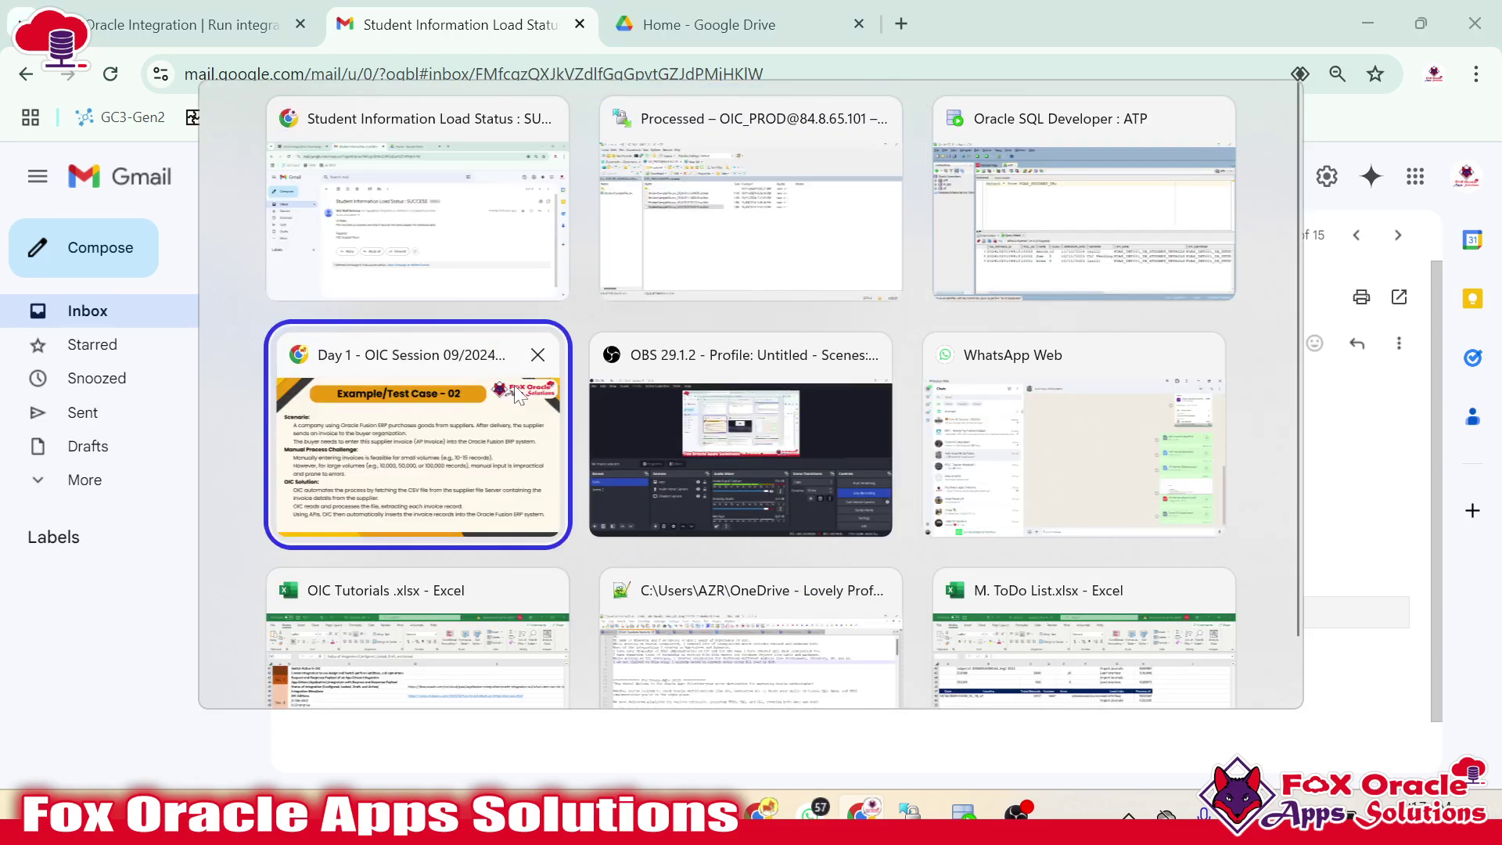
click(514, 385)
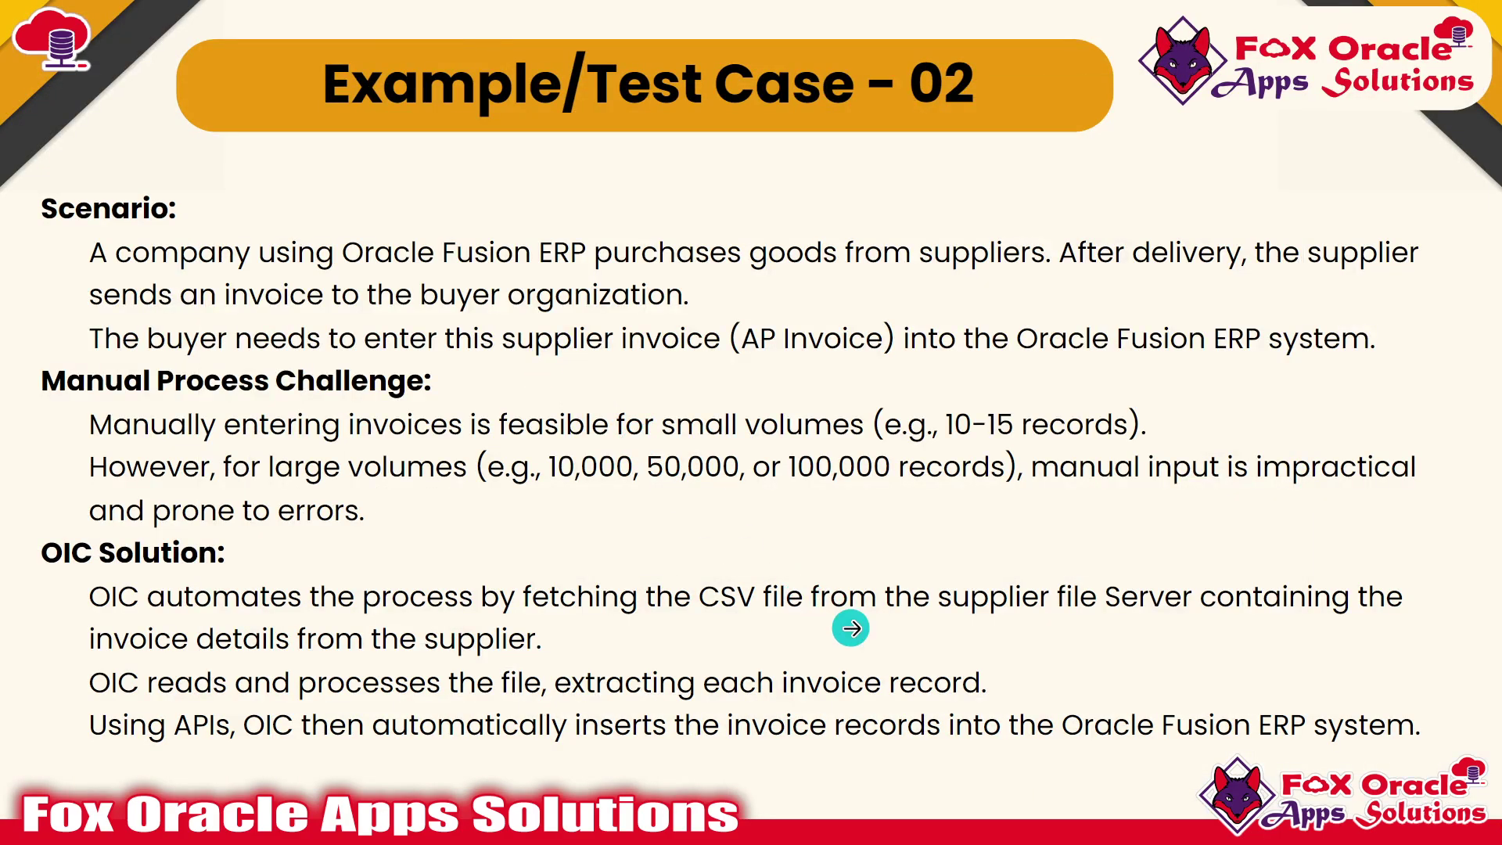